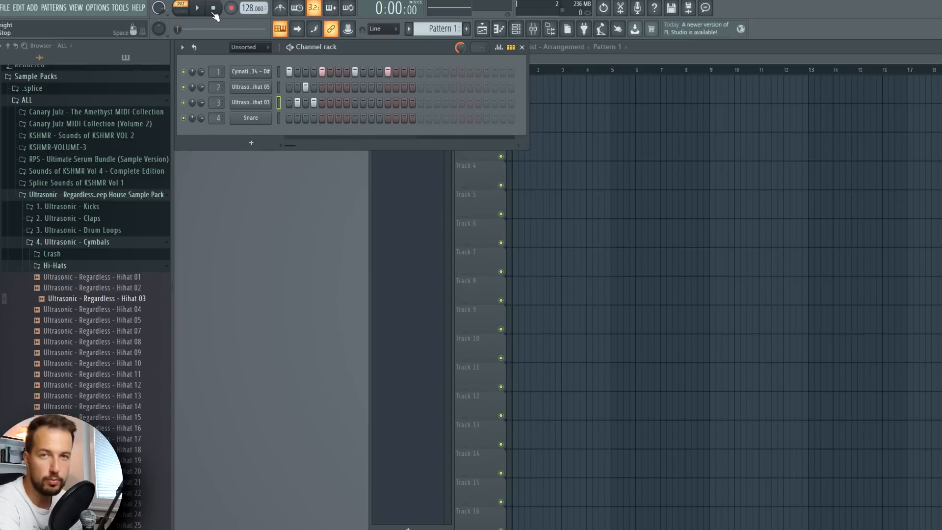
Audition the drum pattern with the main swing at 0%, and set the swing to 82%
{"action": "left_click", "coordinate": [313, 102]}
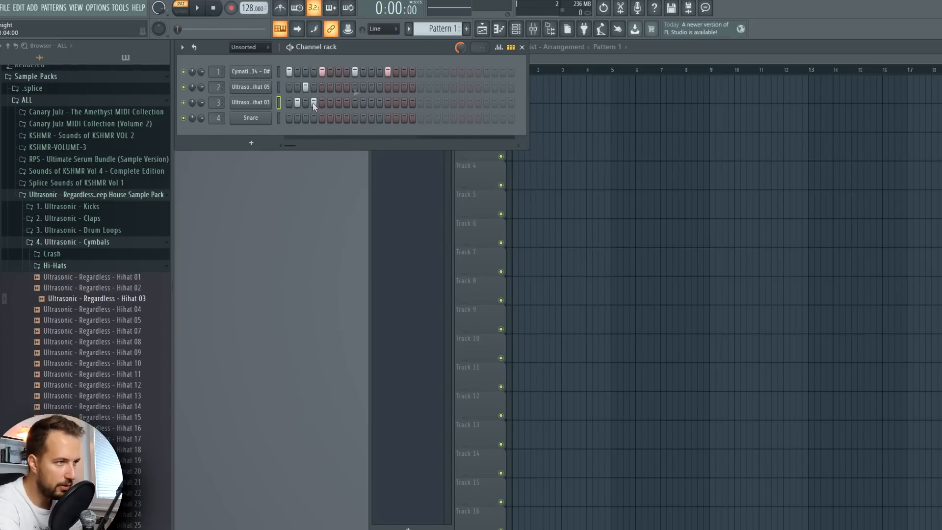
{"action": "left_click_drag", "start_coordinate": [461, 49], "coordinate": [461, 48]}
{"action": "key", "text": "space"}
{"action": "key", "text": "space"}
{"action": "key", "text": "space"}
{"action": "key", "text": "space"}
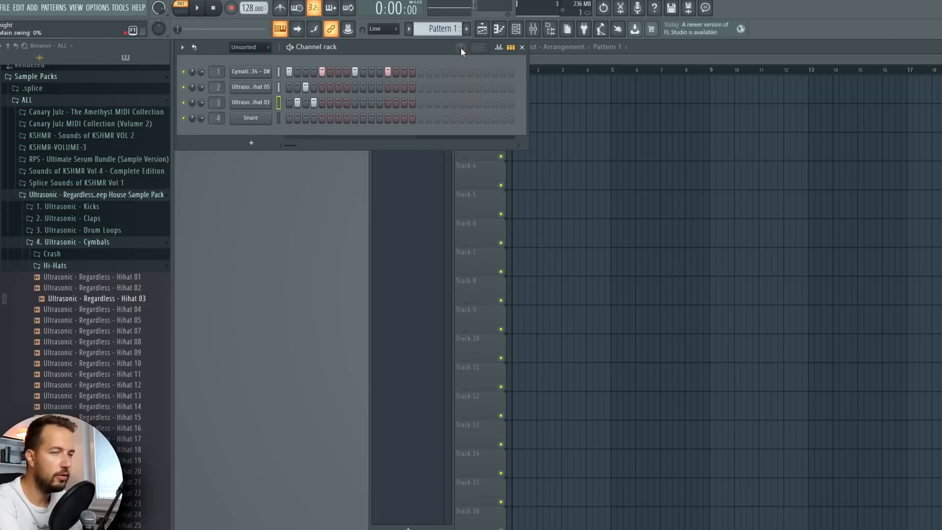
{"action": "left_click_drag", "start_coordinate": [462, 47], "coordinate": [462, 25]}
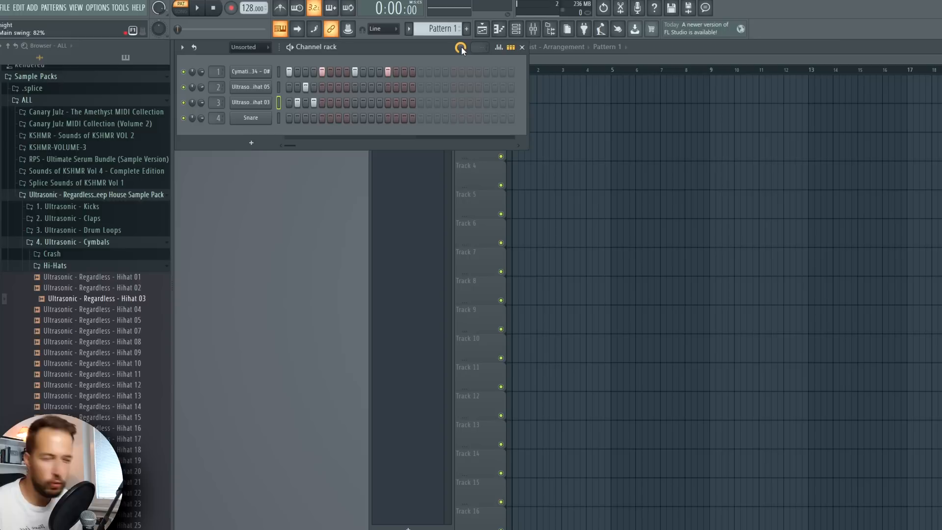
Remove the Hihat 03 hit on step 4 and load the Ultrasonic Hihat 08 sample into the Snare channel
{"action": "left_click", "coordinate": [314, 104]}
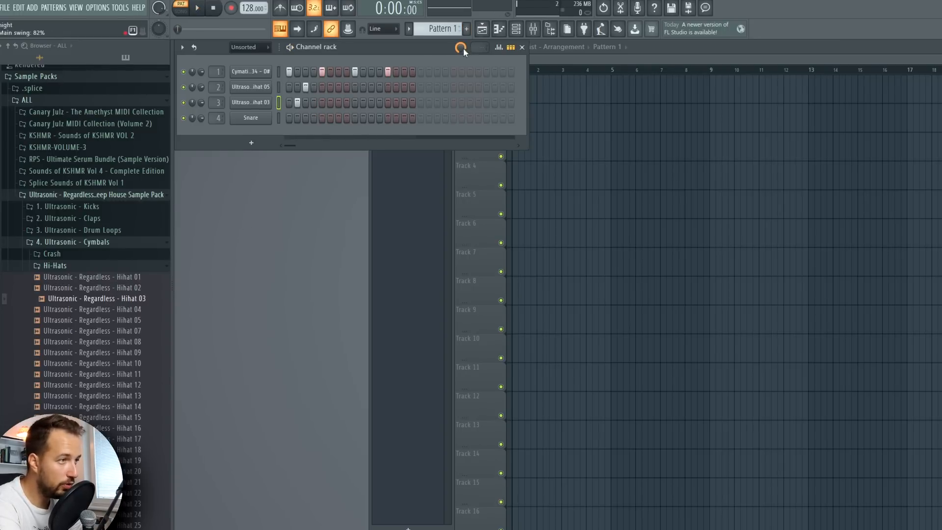
{"action": "left_click", "coordinate": [109, 341]}
{"action": "left_click", "coordinate": [108, 351]}
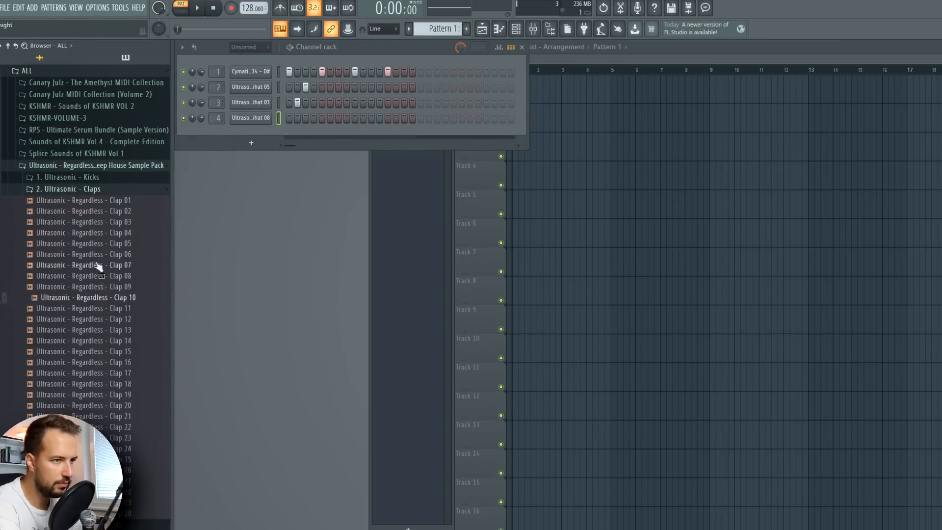
Add Clap 01 as a new channel with hits on steps 5 and 13, and add Hihat 05 hits on steps 7, 11 and 15
{"action": "left_click", "coordinate": [95, 201]}
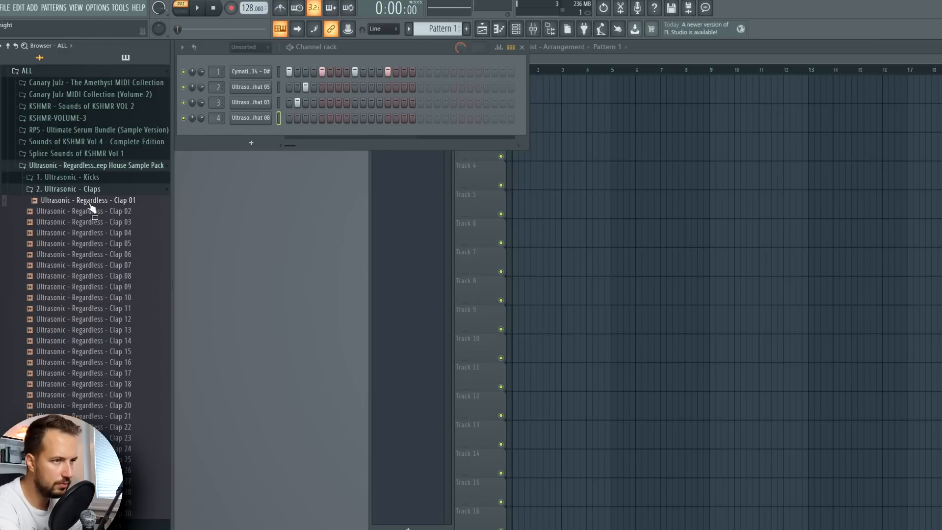
{"action": "left_click", "coordinate": [388, 133]}
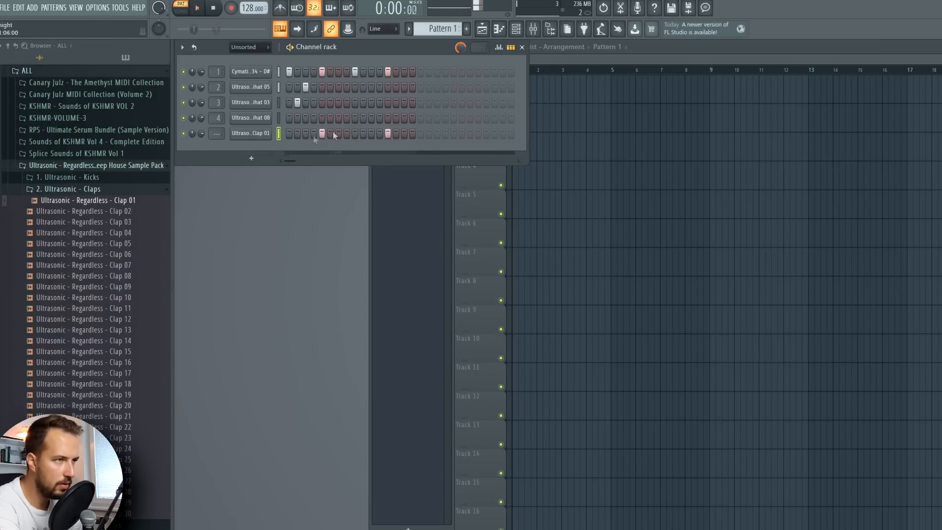
{"action": "left_click", "coordinate": [341, 89]}
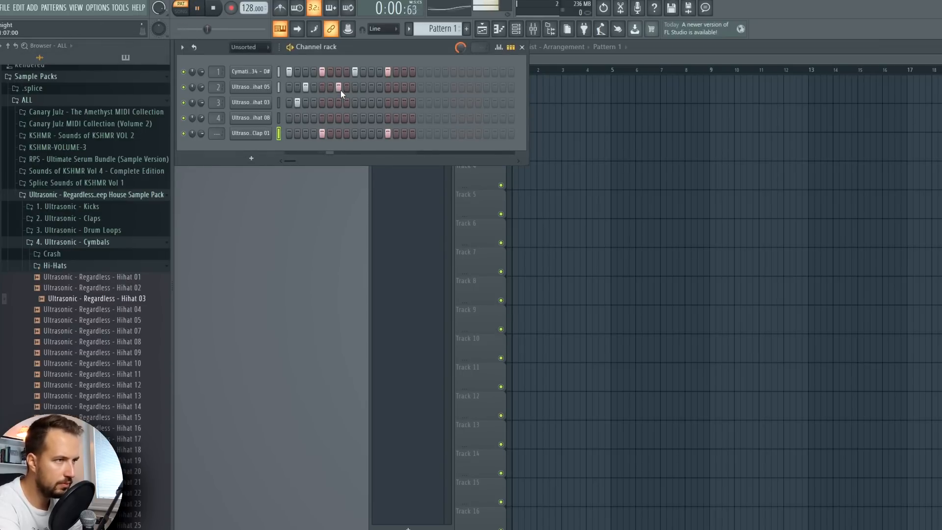
{"action": "left_click", "coordinate": [371, 88]}
{"action": "left_click", "coordinate": [405, 88]}
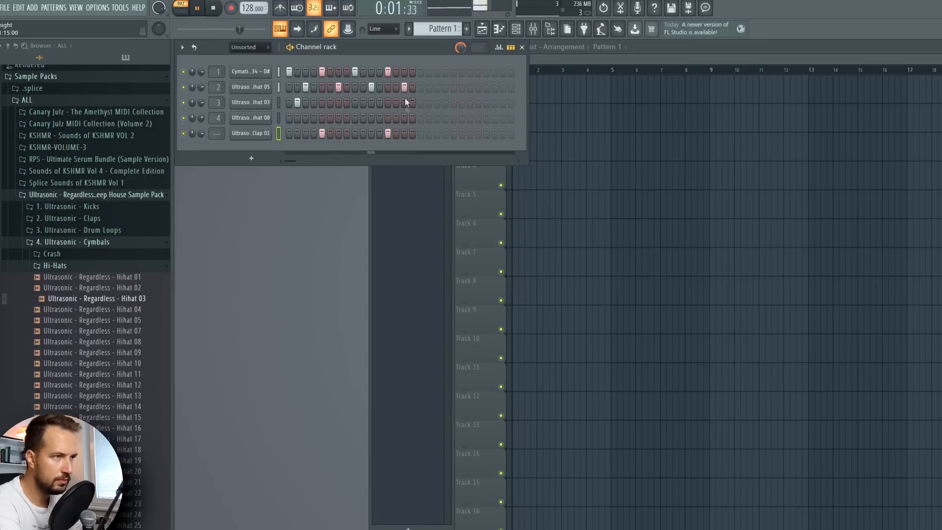
{"action": "key", "text": "space"}
Enable the Hihat 05 channel's volume envelope with attack, hold and decay at zero, full sustain and a 12% release
{"action": "left_click", "coordinate": [278, 88]}
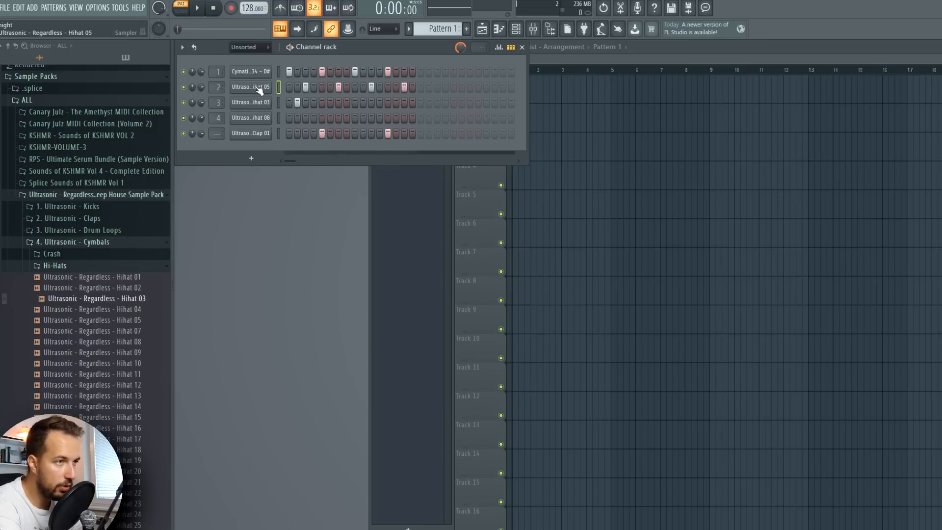
{"action": "left_click", "coordinate": [257, 90]}
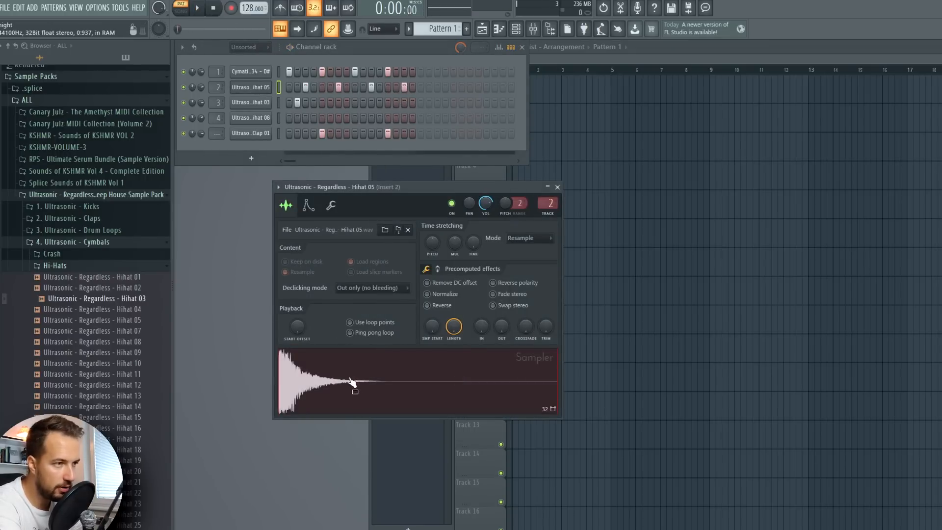
{"action": "left_click", "coordinate": [309, 205]}
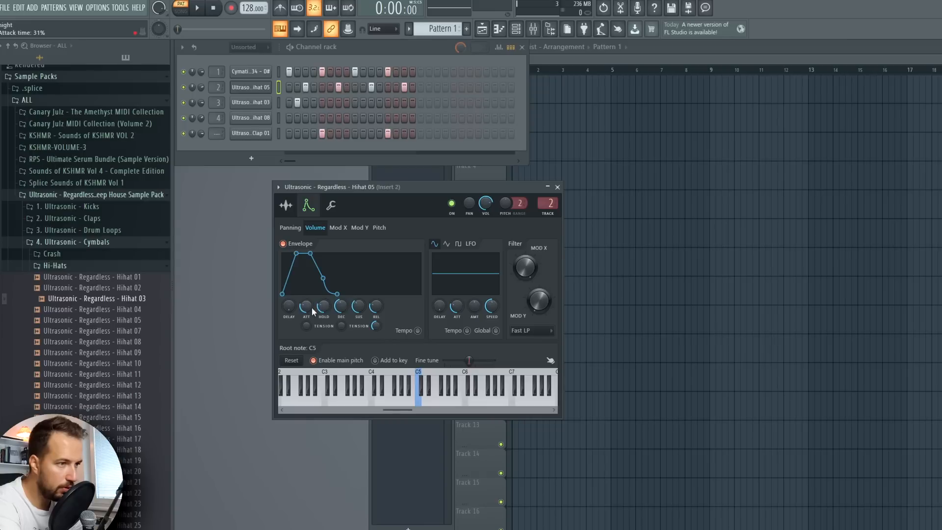
{"action": "left_click_drag", "start_coordinate": [313, 308], "coordinate": [312, 302]}
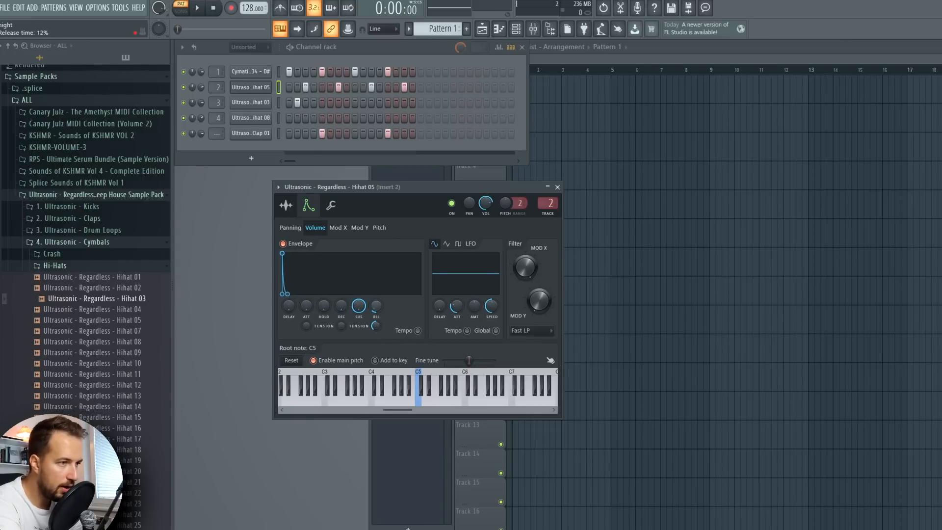
Open the Hihat 05 notes in the piano roll and try longer and shorter lengths on the first note
{"action": "key", "text": "F7"}
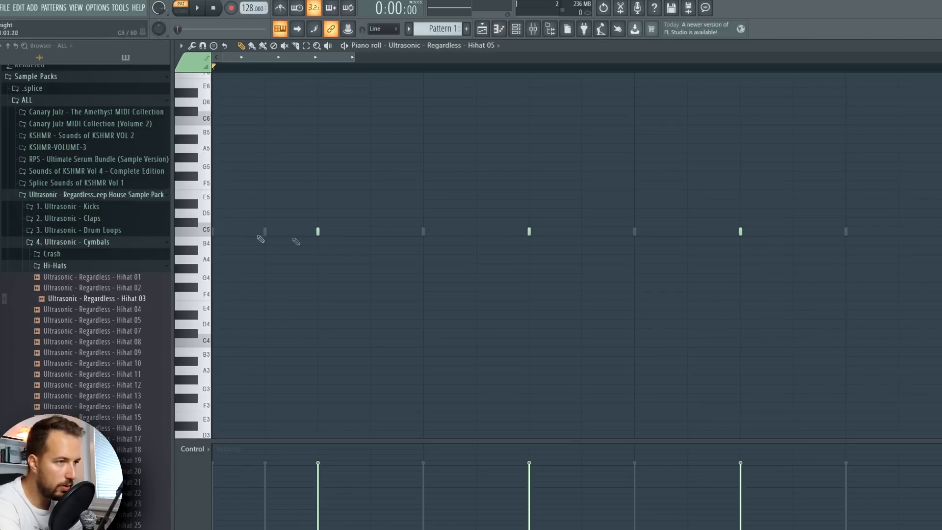
{"action": "left_click_drag", "start_coordinate": [320, 231], "coordinate": [392, 239]}
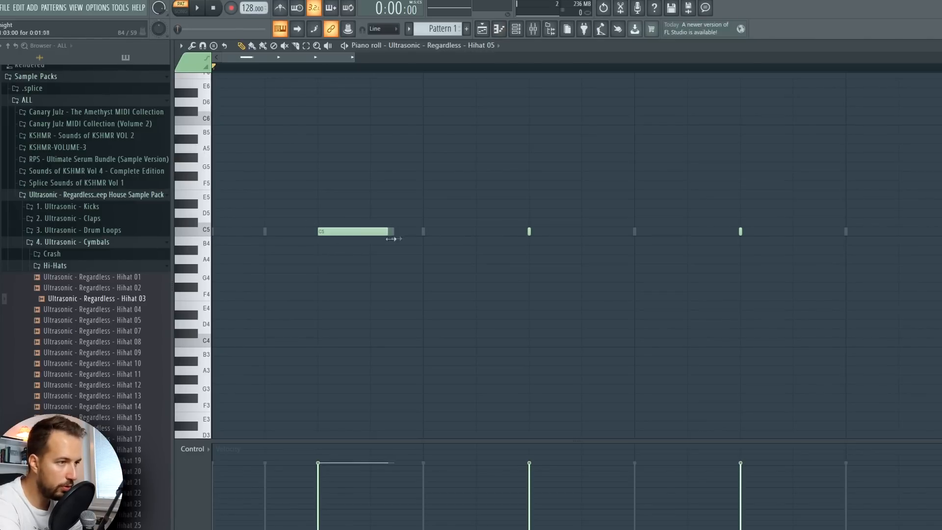
{"action": "left_click", "coordinate": [317, 66]}
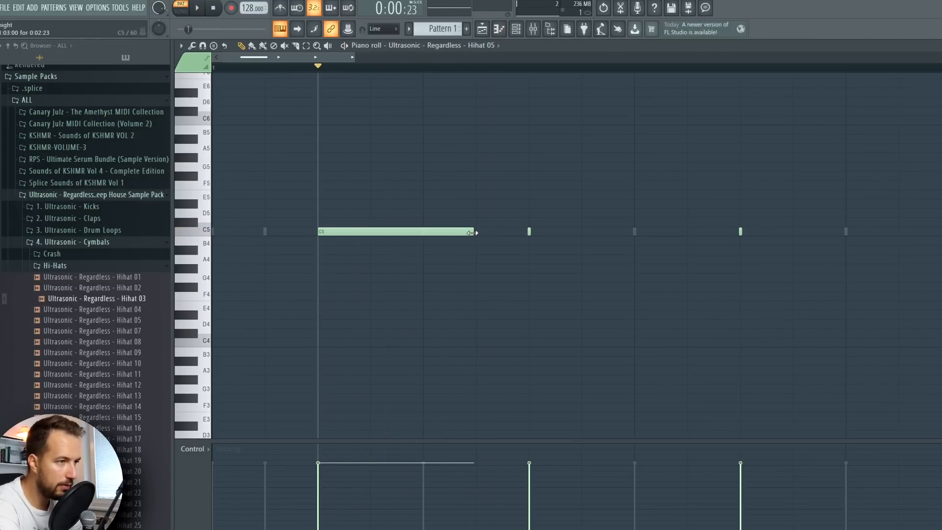
{"action": "left_click_drag", "start_coordinate": [472, 233], "coordinate": [348, 232]}
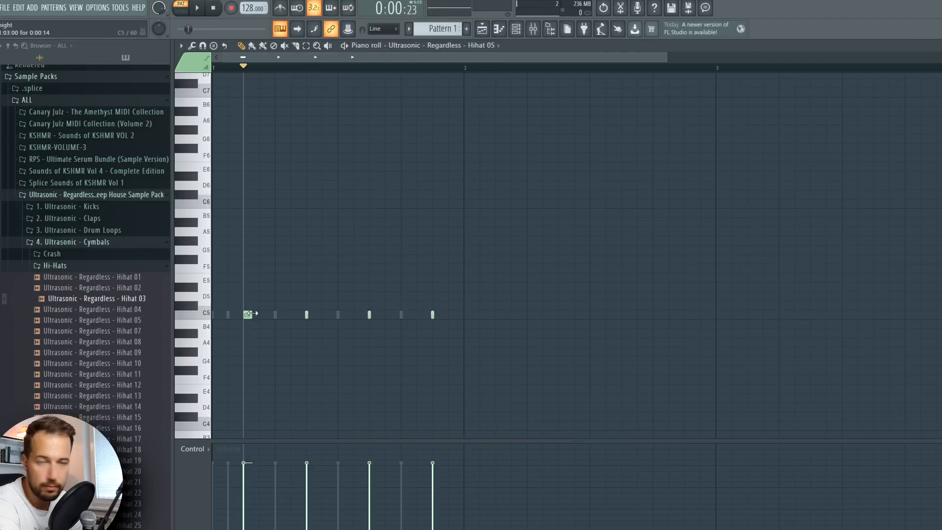
Stretch the four Hihat 05 notes into alternating long and short lengths while playing the pattern from the start
{"action": "left_click_drag", "start_coordinate": [244, 68], "coordinate": [214, 67]}
{"action": "left_click", "coordinate": [202, 9]}
{"action": "left_click_drag", "start_coordinate": [307, 314], "coordinate": [324, 315]}
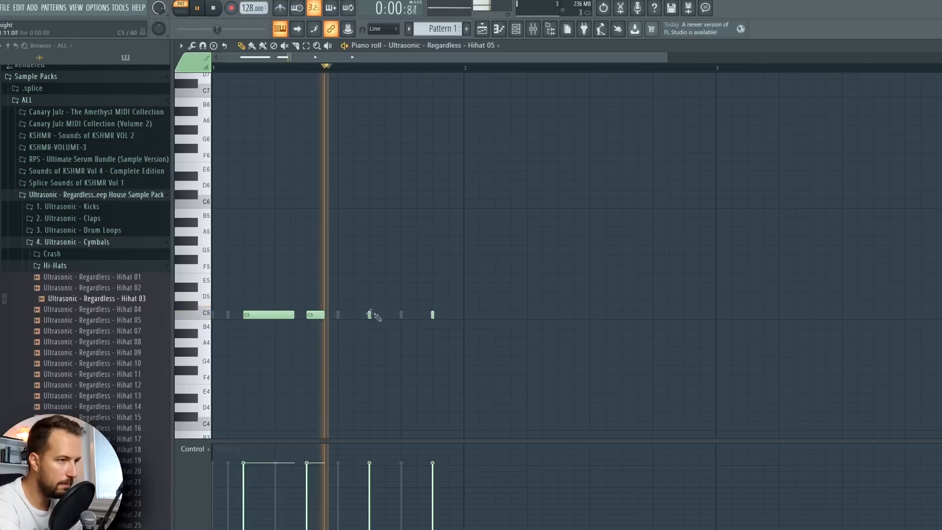
{"action": "left_click_drag", "start_coordinate": [371, 314], "coordinate": [458, 320]}
{"action": "left_click_drag", "start_coordinate": [325, 316], "coordinate": [331, 316]}
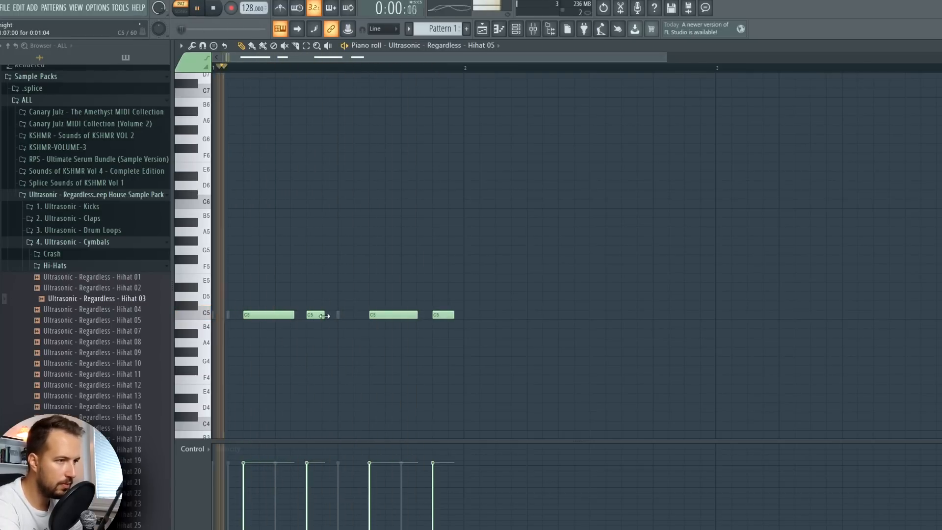
{"action": "key", "text": "space"}
{"action": "key", "text": "space"}
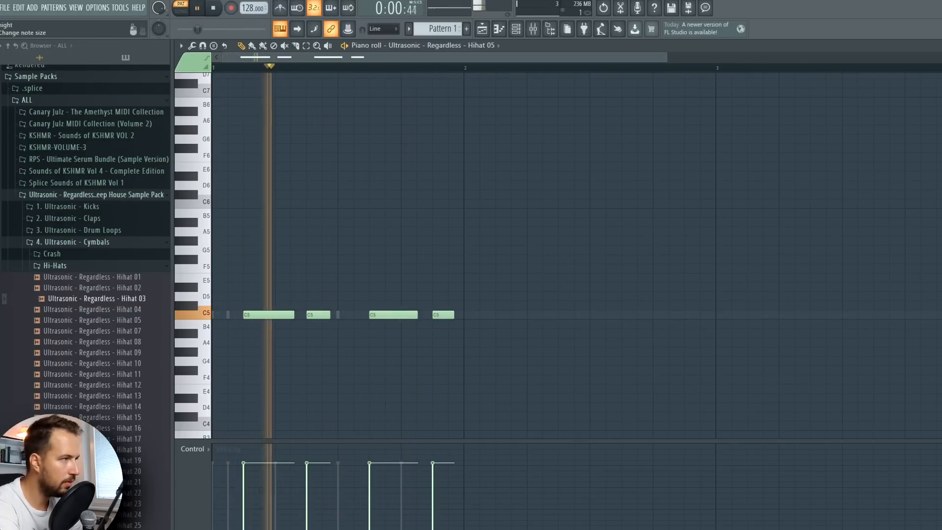
Close the piano roll, stop playback and place Pattern 1 clips at bars 1 and 2 on Track 1 of the playlist
{"action": "left_click", "coordinate": [941, 45]}
{"action": "left_click", "coordinate": [580, 99]}
{"action": "key", "text": "space"}
{"action": "left_click_drag", "start_coordinate": [573, 92], "coordinate": [529, 88]}
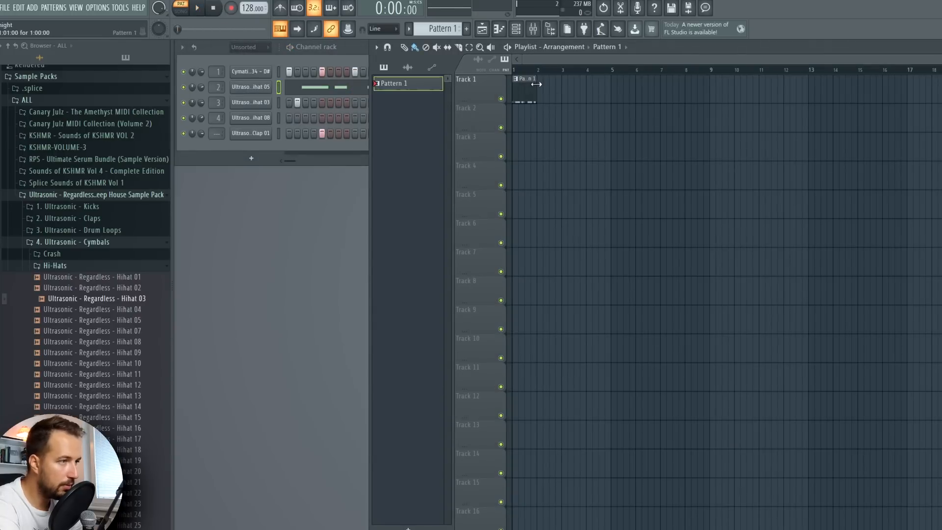
{"action": "left_click", "coordinate": [543, 84]}
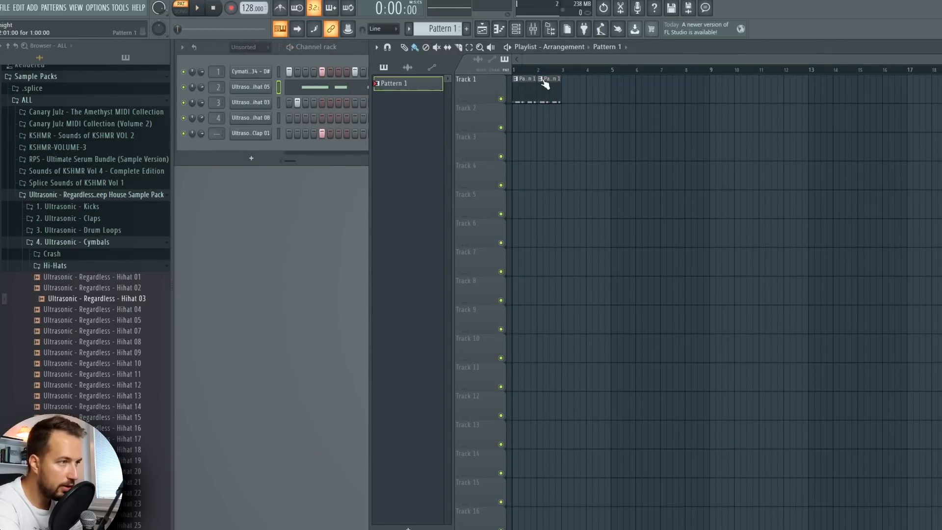
Make the bar 2 clip a unique pattern and open its Hihat 05 notes
{"action": "left_click", "coordinate": [542, 79]}
{"action": "left_click", "coordinate": [563, 147]}
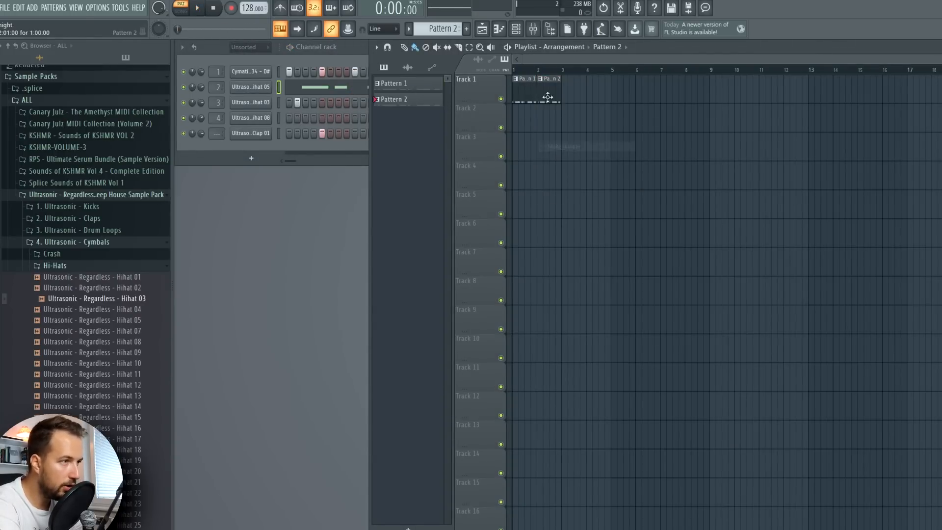
{"action": "double_click", "coordinate": [552, 85]}
{"action": "left_click", "coordinate": [939, 47]}
{"action": "left_click", "coordinate": [310, 86]}
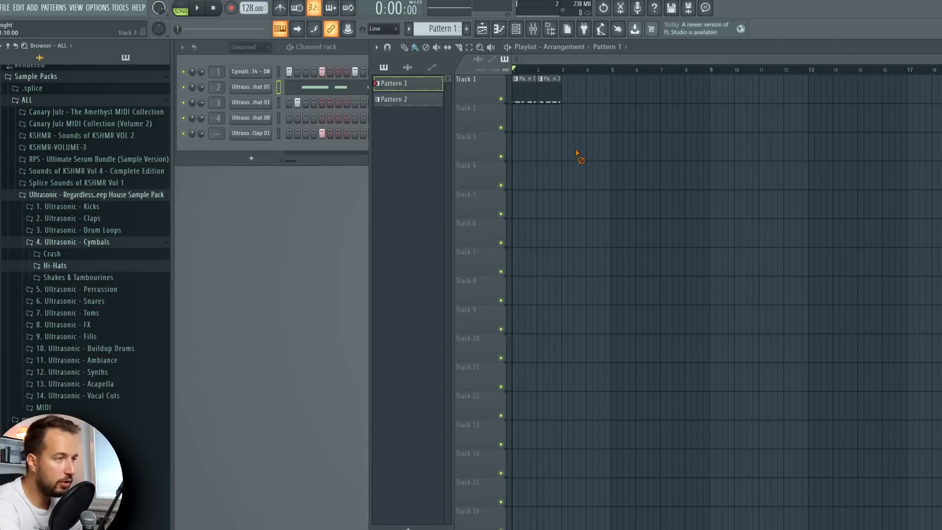
Duplicate the two playlist clips to bars 3 and 4, and make the bar 4 clip a unique pattern
{"action": "key", "text": "ctrl+b"}
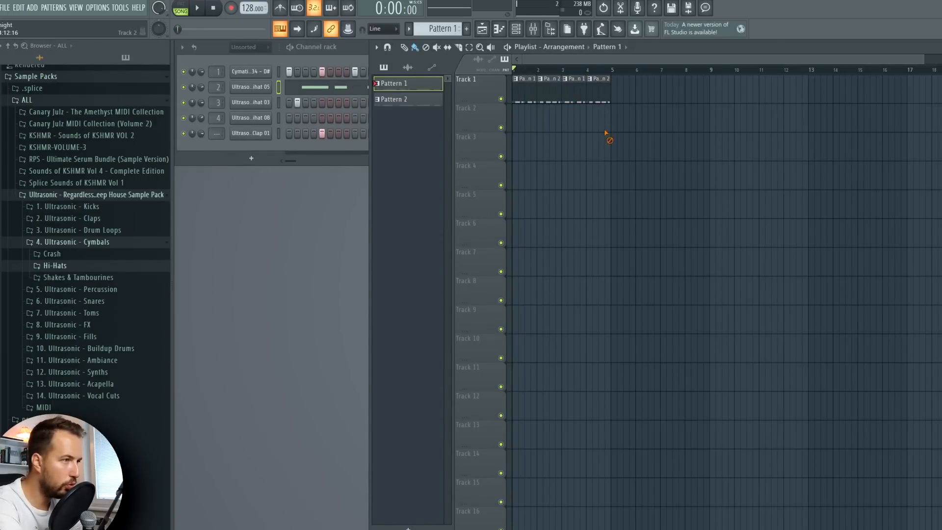
{"action": "left_click", "coordinate": [591, 81]}
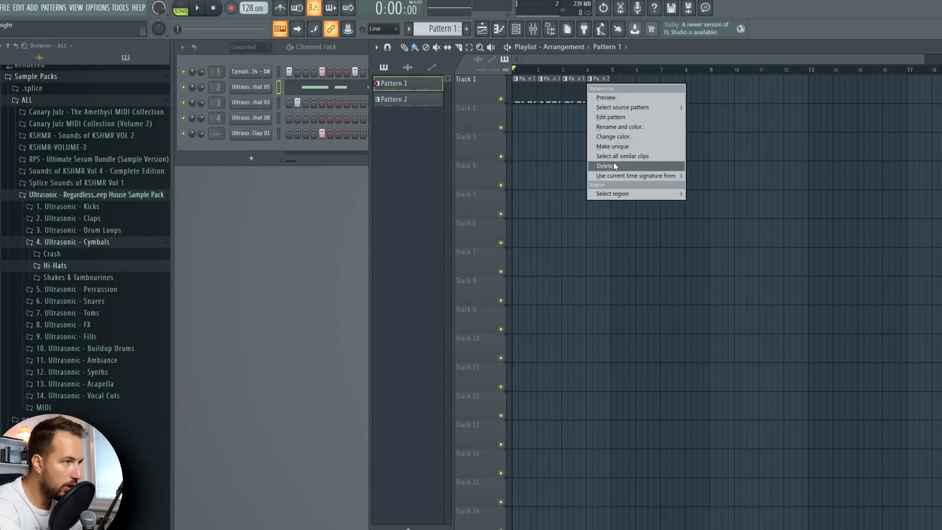
{"action": "left_click", "coordinate": [610, 148]}
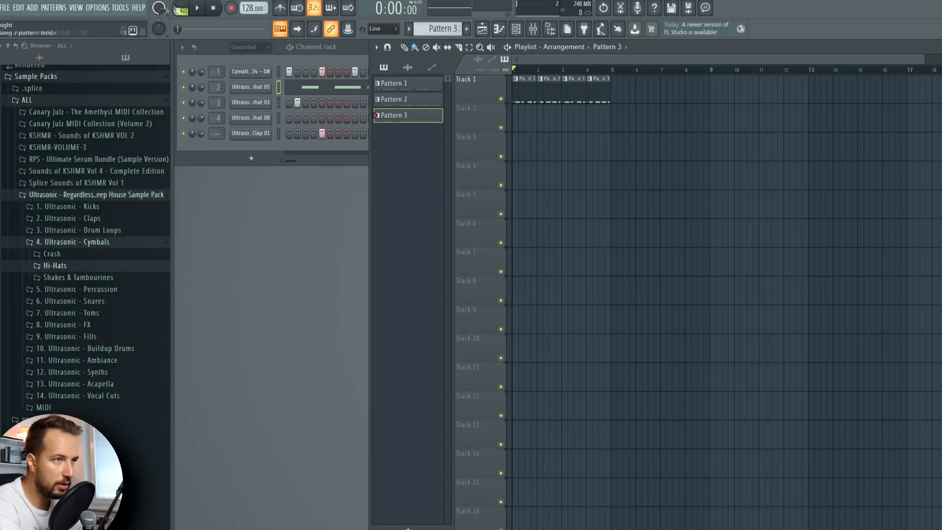
Play the bar 4 pattern in the channel rack, add a Hihat 08 hit on step 6 and try another on step 10
{"action": "left_click", "coordinate": [363, 52]}
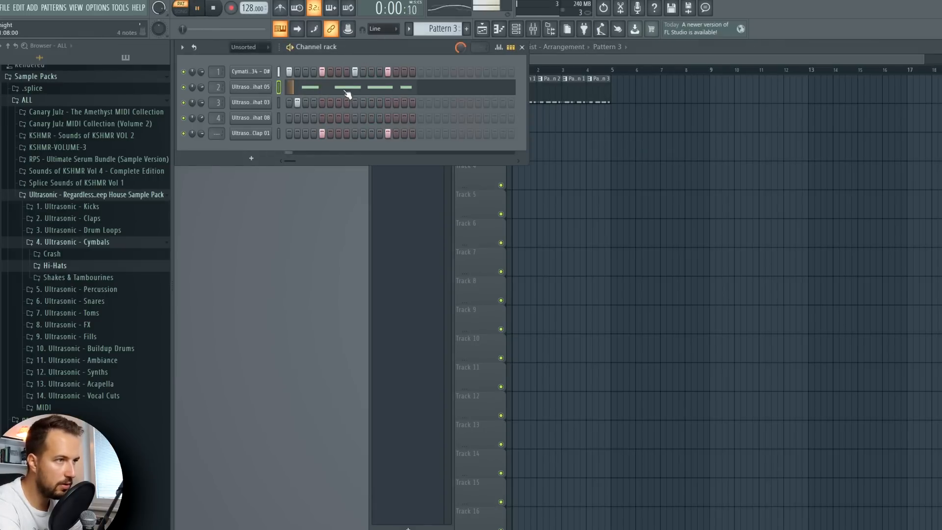
{"action": "key", "text": "space"}
{"action": "left_click", "coordinate": [331, 118]}
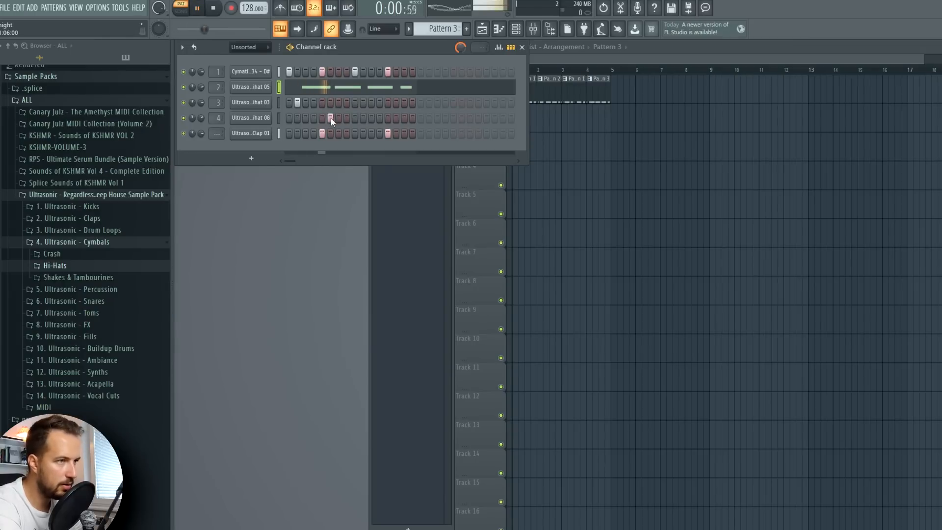
{"action": "left_click", "coordinate": [364, 118]}
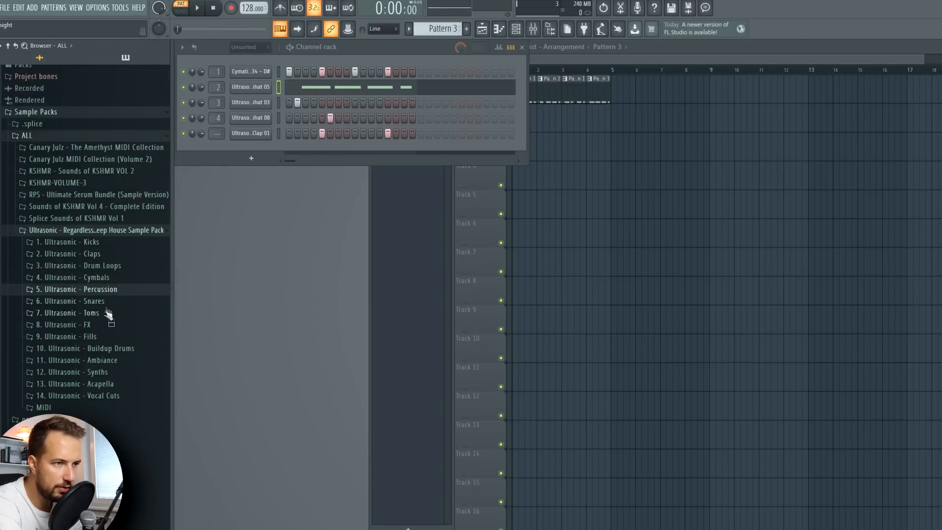
Load Snare 21 from the Ultrasonic Snares folder as a new channel and increase its quick fade out
{"action": "left_click", "coordinate": [101, 301]}
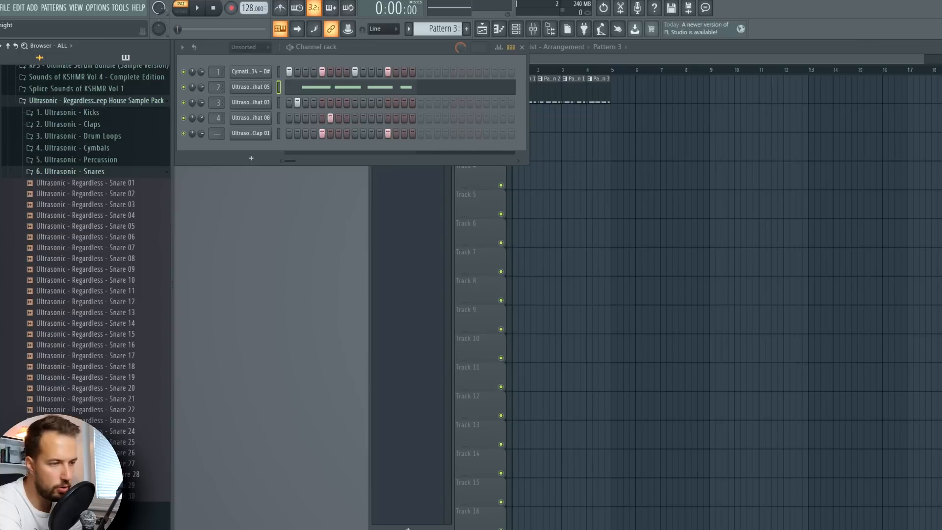
{"action": "left_click_drag", "start_coordinate": [120, 405], "coordinate": [261, 147]}
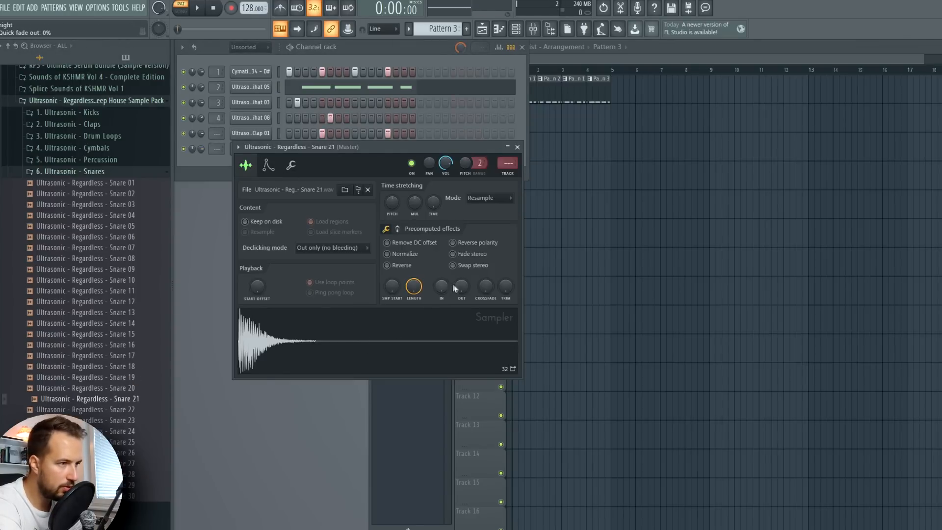
{"action": "left_click_drag", "start_coordinate": [462, 287], "coordinate": [465, 284]}
{"action": "left_click", "coordinate": [443, 334]}
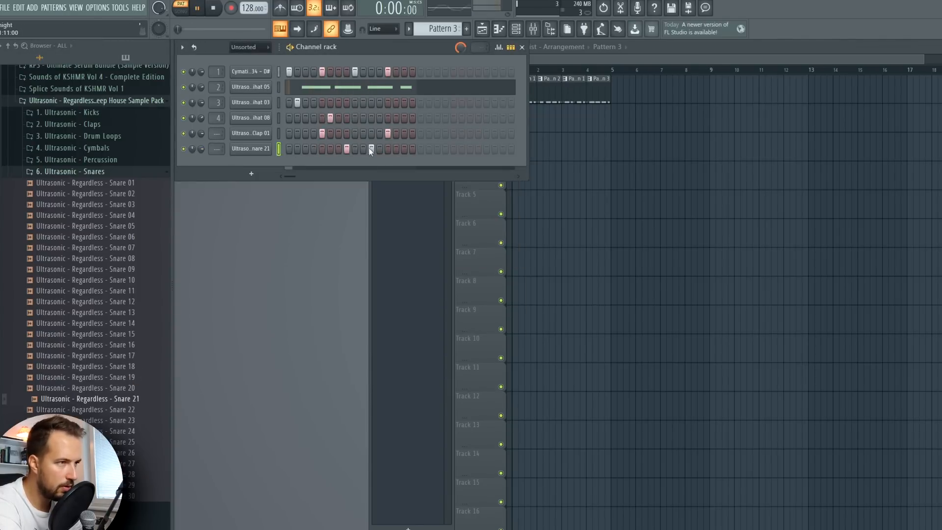
Place the Snare 21 hits on steps 8 and 10, and play the pattern
{"action": "right_click", "coordinate": [372, 149]}
{"action": "left_click", "coordinate": [364, 149]}
{"action": "key", "text": "space"}
Raise the Snare 21 sample's time-stretching pitch by 490 cents and close its channel settings
{"action": "left_click", "coordinate": [251, 149]}
{"action": "left_click_drag", "start_coordinate": [393, 202], "coordinate": [395, 201]}
{"action": "key", "text": "space"}
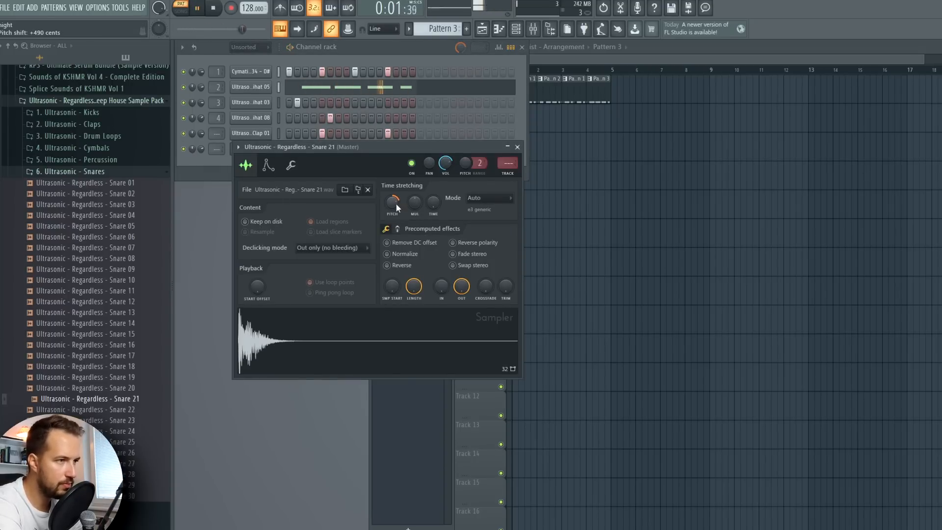
{"action": "left_click", "coordinate": [517, 146]}
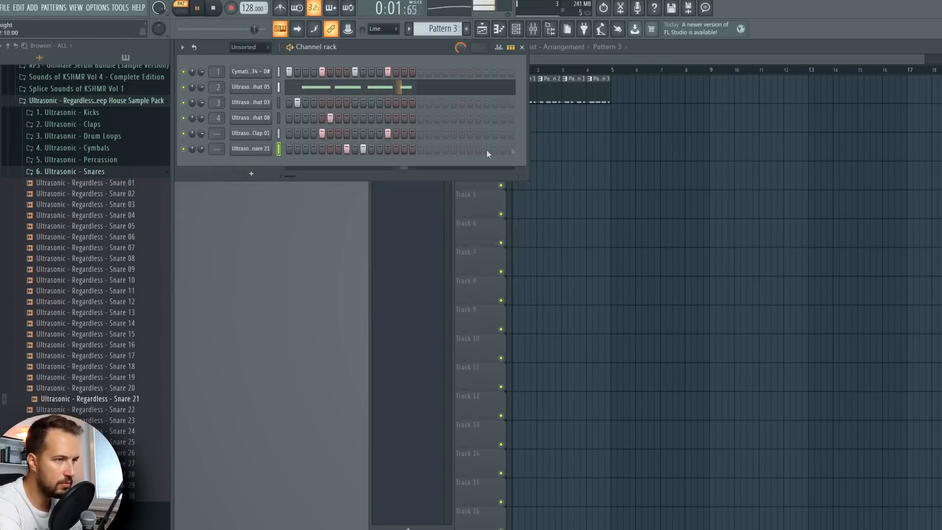
Replace the Snare 21 sample with Snare 19, open its channel settings and play the pattern
{"action": "left_click_drag", "start_coordinate": [78, 377], "coordinate": [255, 148]}
{"action": "left_click", "coordinate": [251, 148]}
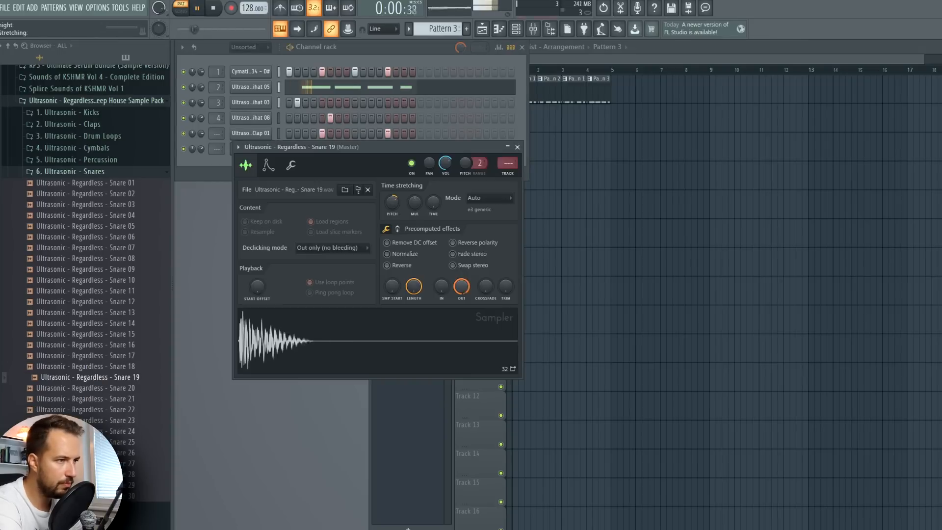
{"action": "key", "text": "space"}
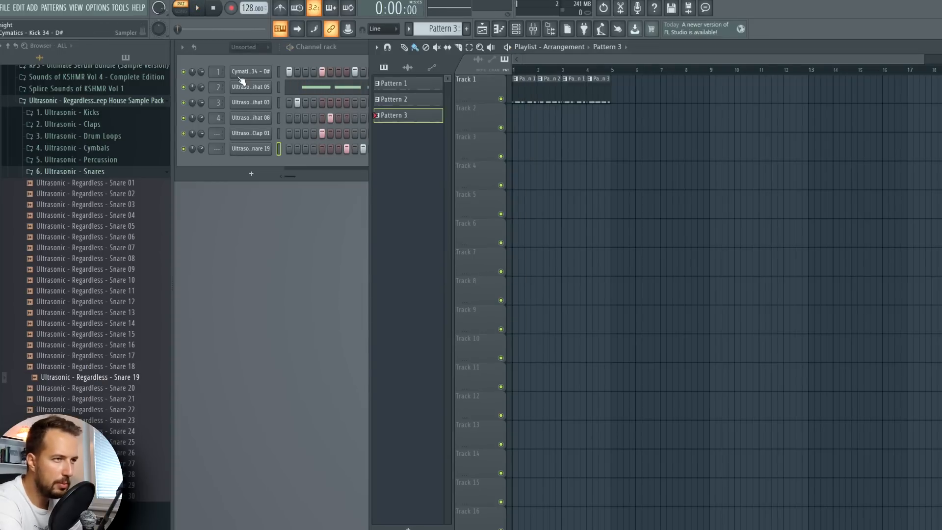
Route Snare 19 to mixer track 5, insert Fruity parametric EQ 2 there and boost the high-frequency band
{"action": "left_click", "coordinate": [242, 76]}
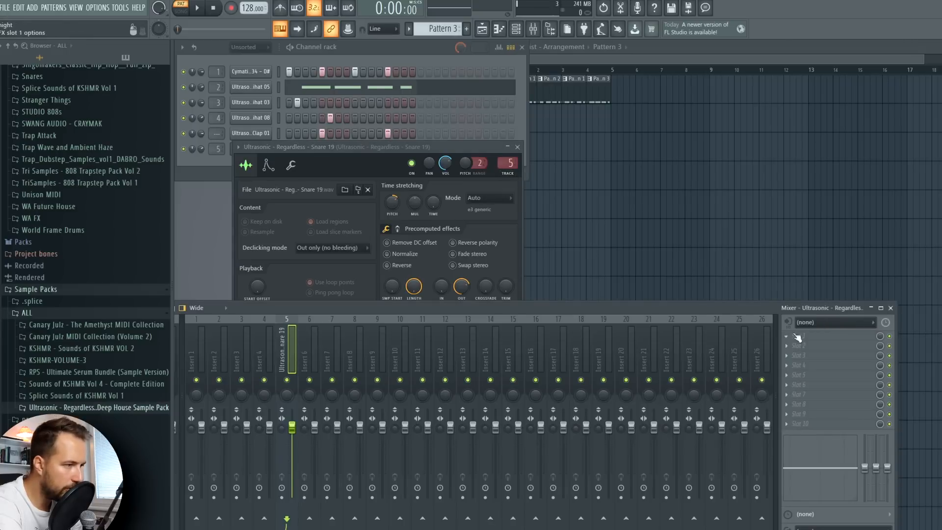
{"action": "left_click", "coordinate": [795, 335]}
{"action": "left_click", "coordinate": [648, 386]}
{"action": "left_click_drag", "start_coordinate": [424, 234], "coordinate": [448, 208]}
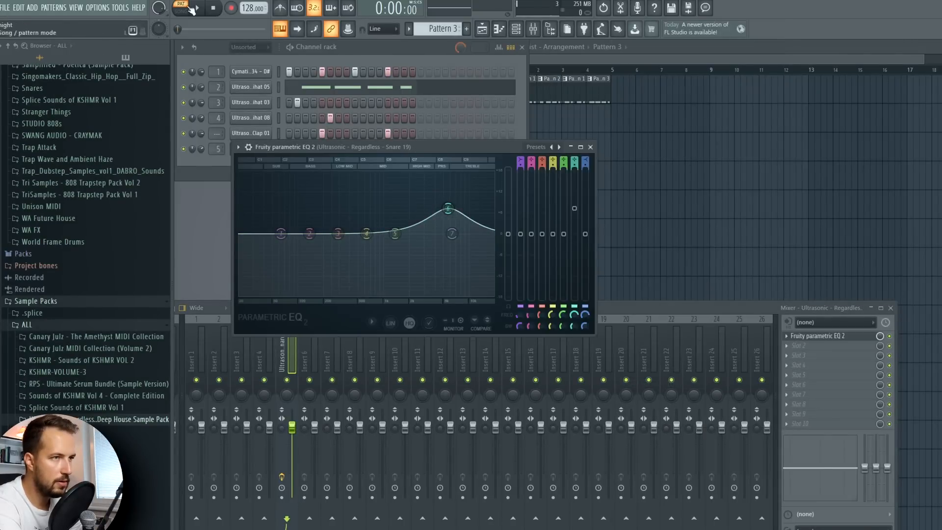
Add a Snare 19 hit on step 8 of Pattern 1 and play the pattern
{"action": "left_click", "coordinate": [194, 9]}
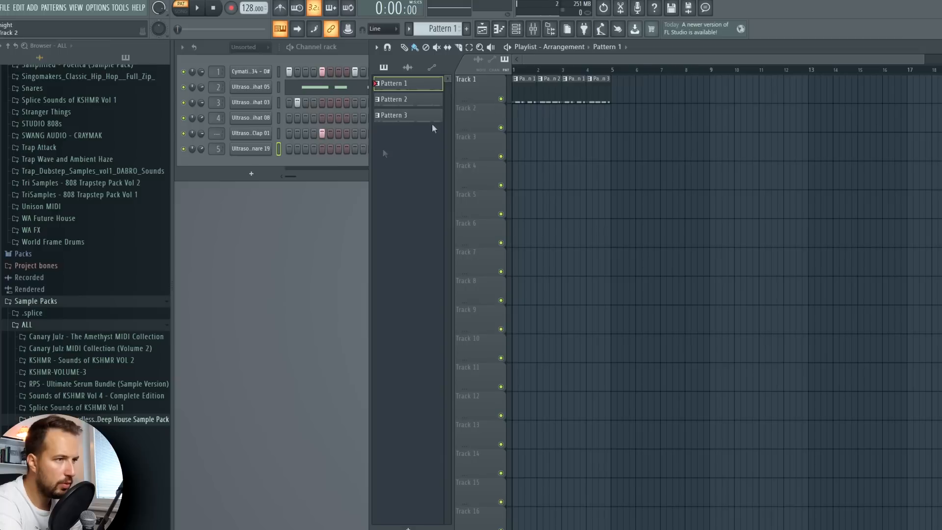
{"action": "left_click", "coordinate": [345, 151]}
{"action": "key", "text": "space"}
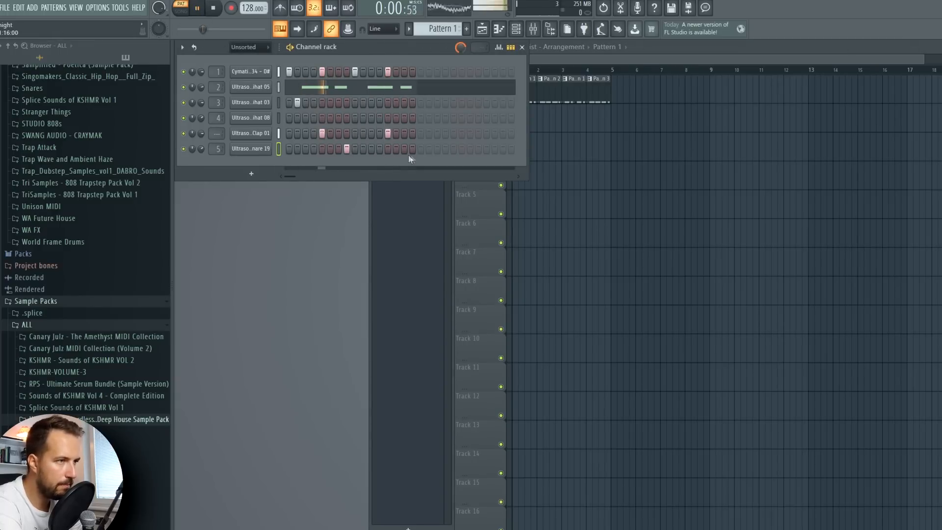
Open Pattern 2, add a Snare 19 hit on step 8 and try hits on steps 9, 10 and 11
{"action": "left_click", "coordinate": [548, 99]}
{"action": "left_click", "coordinate": [546, 96]}
{"action": "left_click", "coordinate": [355, 149]}
{"action": "right_click", "coordinate": [355, 149]}
{"action": "left_click", "coordinate": [347, 149]}
{"action": "left_click", "coordinate": [371, 149]}
{"action": "right_click", "coordinate": [582, 190]}
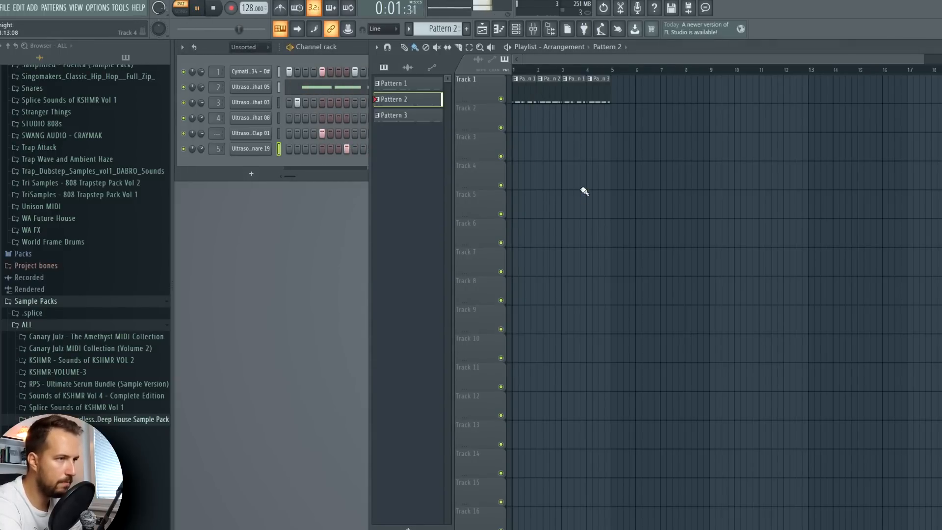
{"action": "left_click", "coordinate": [363, 149]}
{"action": "right_click", "coordinate": [618, 160]}
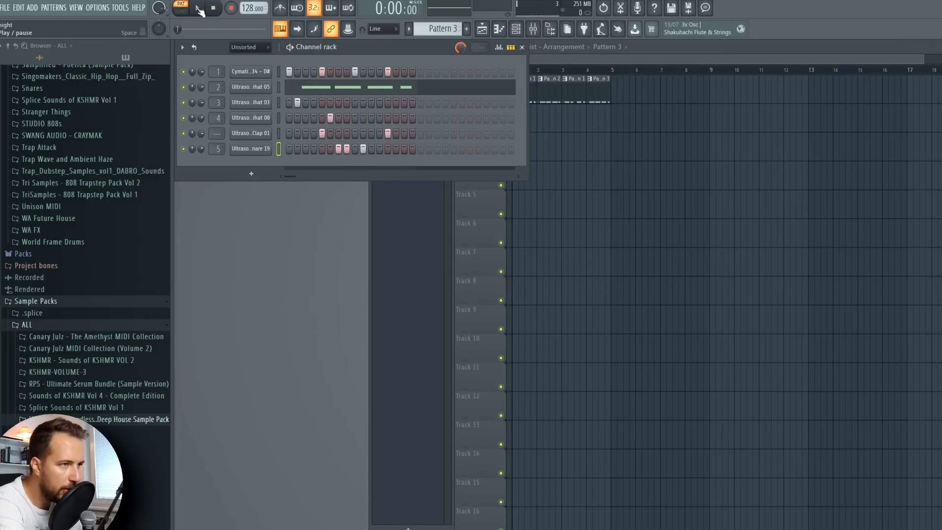
Play Pattern 3 and add an extra Clap 01 hit on step 16 after trying one on step 15
{"action": "left_click", "coordinate": [199, 9]}
{"action": "key", "text": "space"}
{"action": "key", "text": "space"}
{"action": "left_click", "coordinate": [405, 133]}
{"action": "right_click", "coordinate": [405, 133]}
{"action": "left_click", "coordinate": [412, 134]}
Lower the velocity of the Clap 01 hit on step 16 relative to the main claps in the graph editor
{"action": "left_click", "coordinate": [499, 48]}
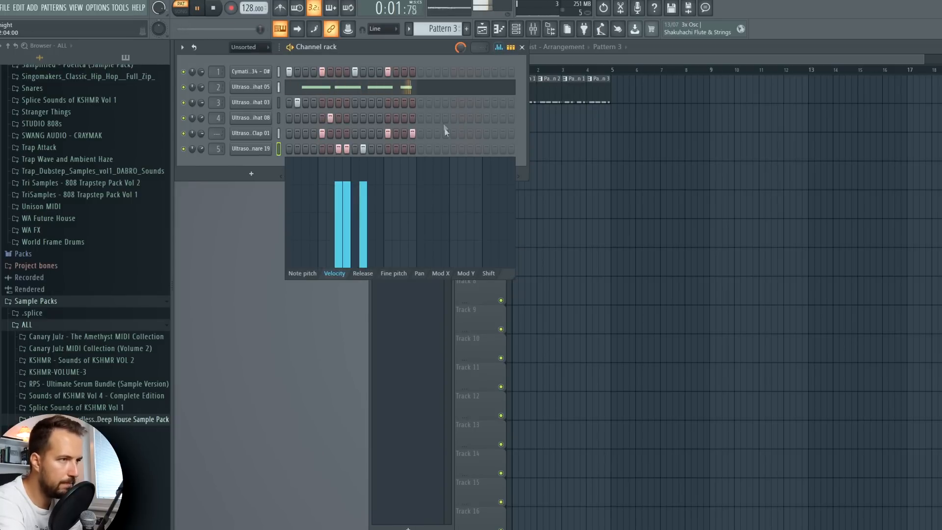
{"action": "left_click", "coordinate": [278, 133]}
{"action": "mouse_move", "coordinate": [387, 186]}
{"action": "left_mouse_down"}
{"action": "mouse_move", "coordinate": [411, 187]}
{"action": "mouse_move", "coordinate": [389, 174]}
{"action": "mouse_move", "coordinate": [415, 185]}
{"action": "left_mouse_up"}
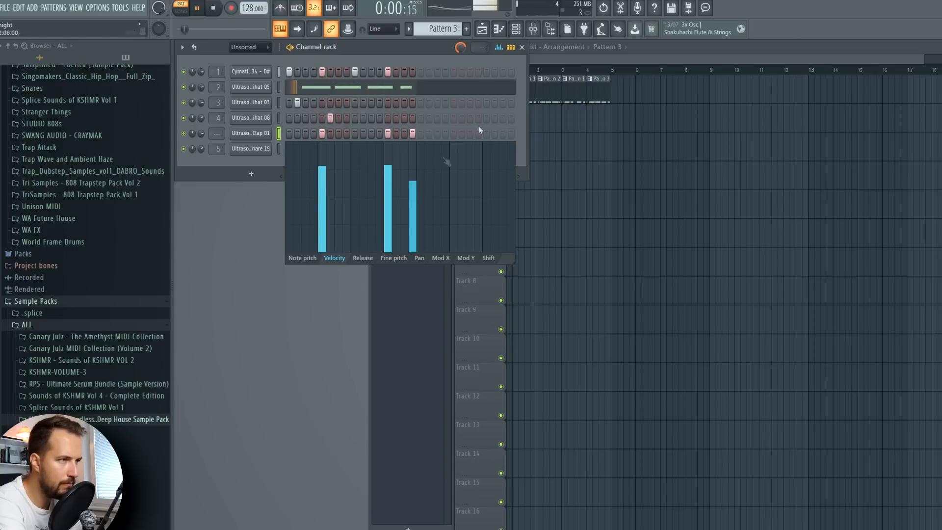
{"action": "left_click", "coordinate": [499, 47]}
Create the new empty Pattern 4 and open the piano roll for the Hihat 08 channel
{"action": "left_click", "coordinate": [251, 87]}
{"action": "left_click", "coordinate": [558, 187]}
{"action": "left_click", "coordinate": [466, 28]}
{"action": "key", "text": "Return"}
{"action": "right_click", "coordinate": [263, 117]}
{"action": "left_click", "coordinate": [295, 119]}
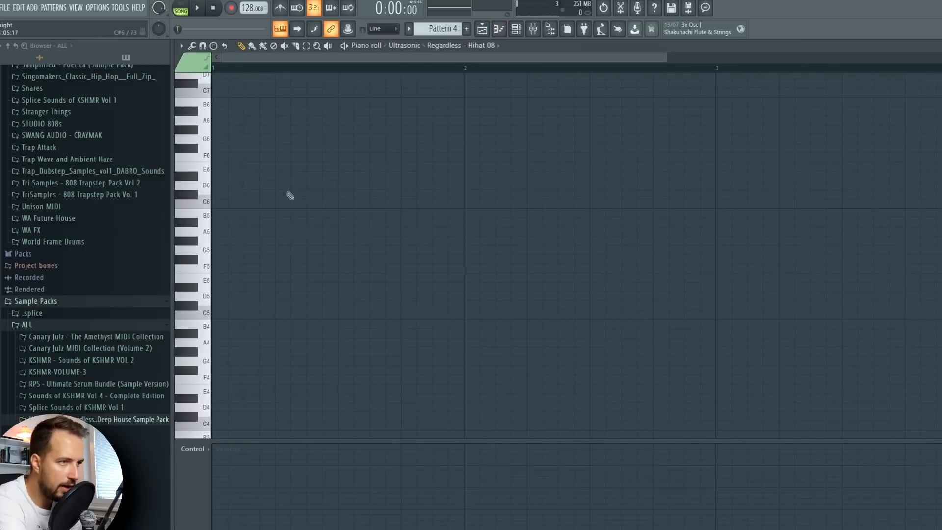
Place four consecutive C5 notes for Hihat 08 and squeeze their spacing to about 57%
{"action": "left_click", "coordinate": [279, 314]}
{"action": "left_click", "coordinate": [295, 315]}
{"action": "left_click", "coordinate": [311, 315]}
{"action": "left_click", "coordinate": [326, 315]}
{"action": "left_click_drag", "start_coordinate": [383, 293], "coordinate": [275, 338]}
{"action": "left_click_drag", "start_coordinate": [346, 315], "coordinate": [323, 316]}
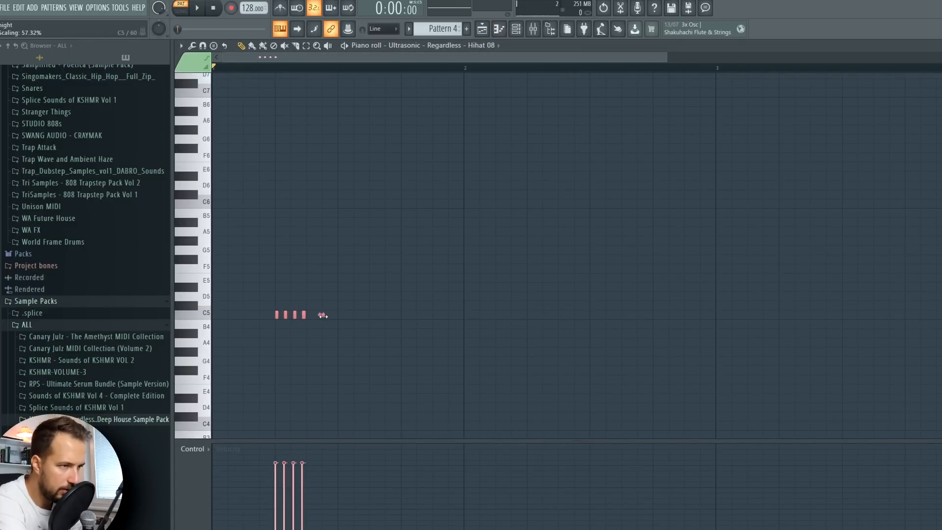
Extend the Hihat 08 notes into a tight seven-note roll with rising velocities and play it
{"action": "key", "text": "ctrl+b"}
{"action": "key", "text": "space"}
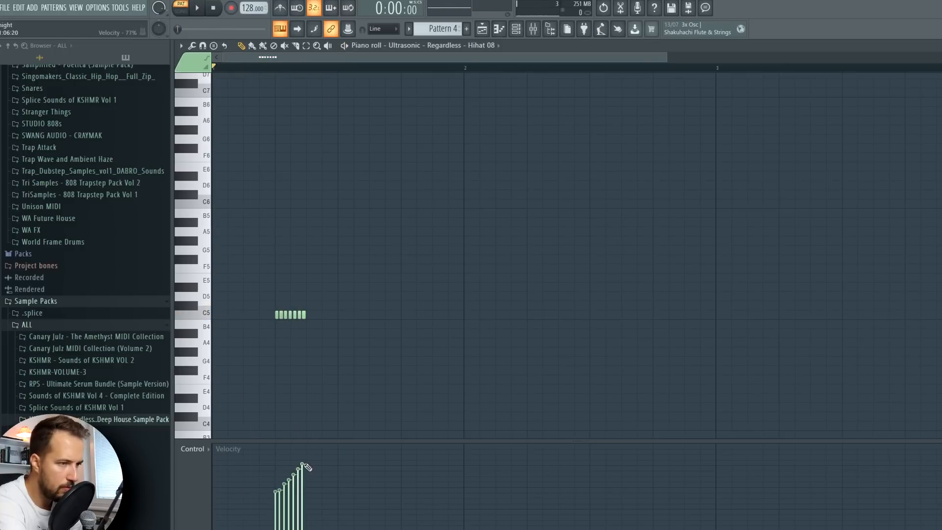
{"action": "key", "text": "space"}
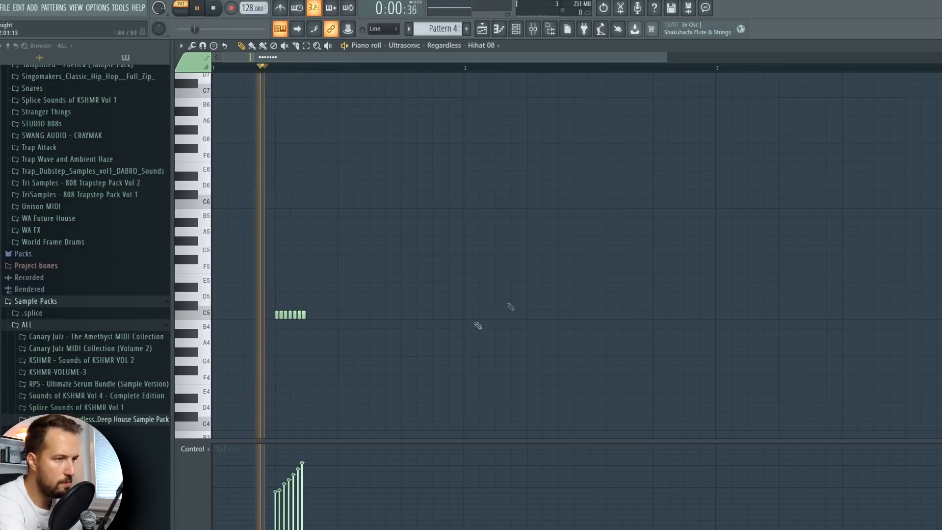
{"action": "key", "text": "space"}
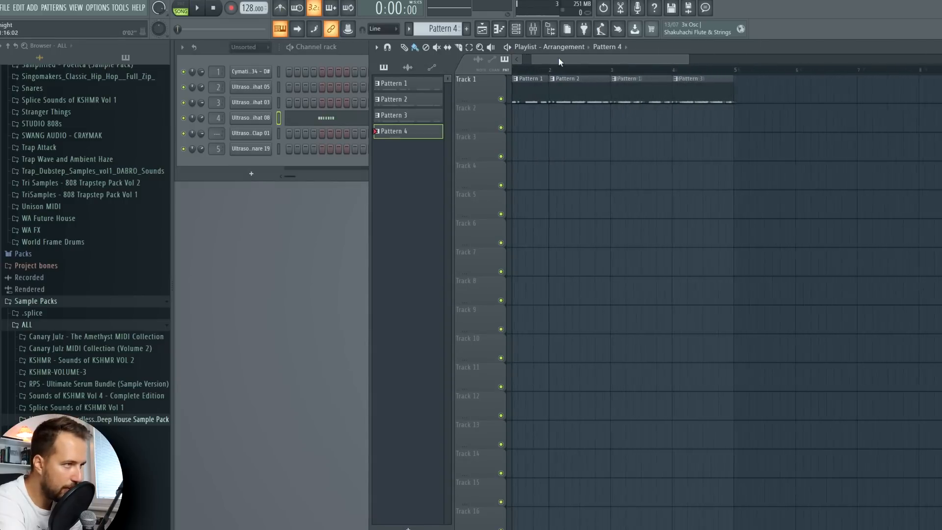
Place the Pattern 4 clip on Track 2 and shift it to start at step 7 of bar 1 while playing the song
{"action": "left_click", "coordinate": [550, 122]}
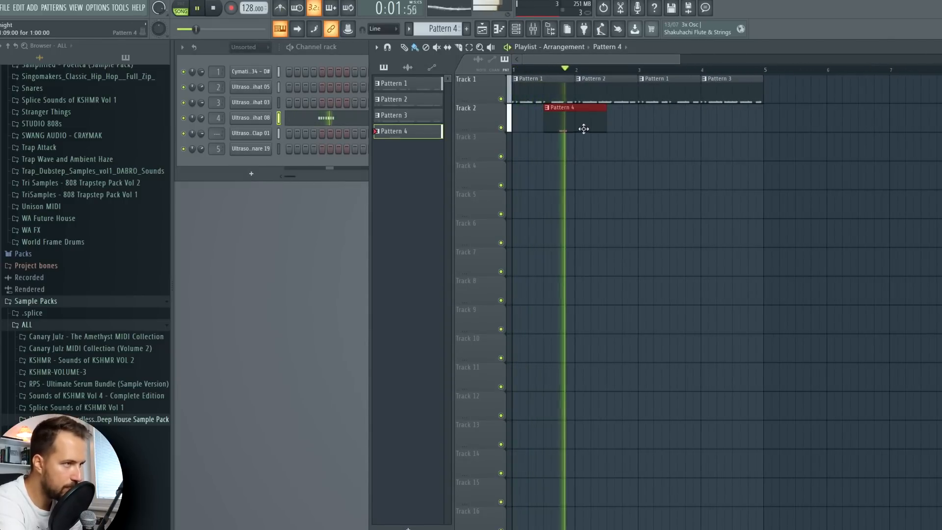
{"action": "key", "text": "space"}
{"action": "key", "text": "space"}
{"action": "left_click_drag", "start_coordinate": [568, 131], "coordinate": [566, 126]}
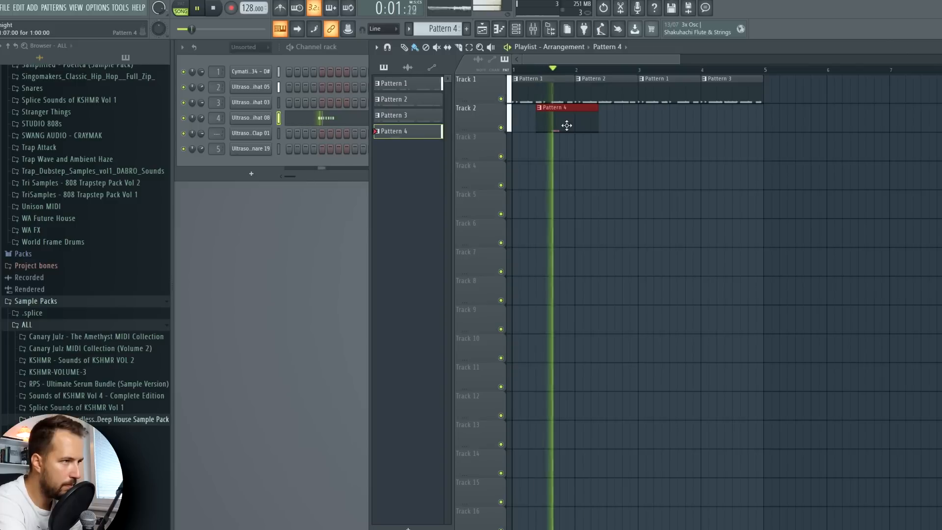
{"action": "key", "text": "space"}
{"action": "key", "text": "space"}
Reopen the Hihat 08 roll in the piano roll and switch its control lane to note pan
{"action": "left_click", "coordinate": [270, 119]}
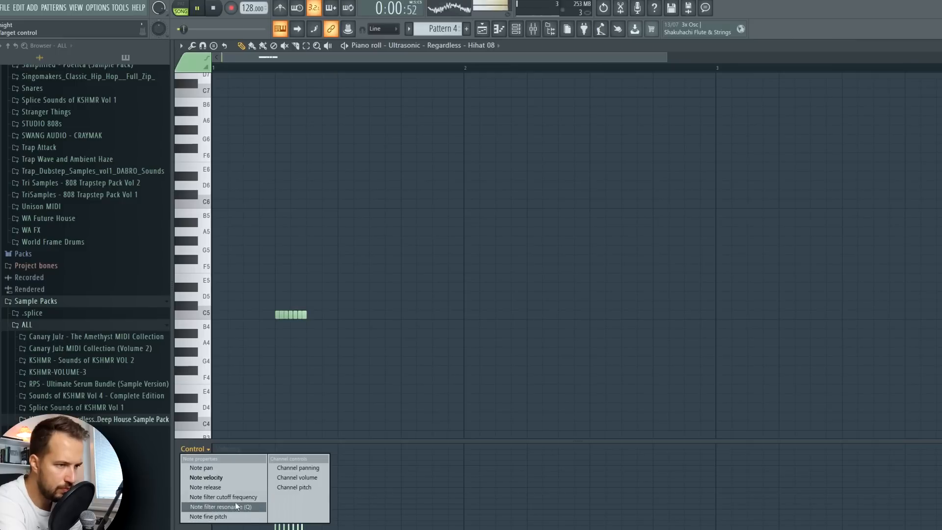
{"action": "left_click", "coordinate": [236, 469]}
{"action": "key", "text": "space"}
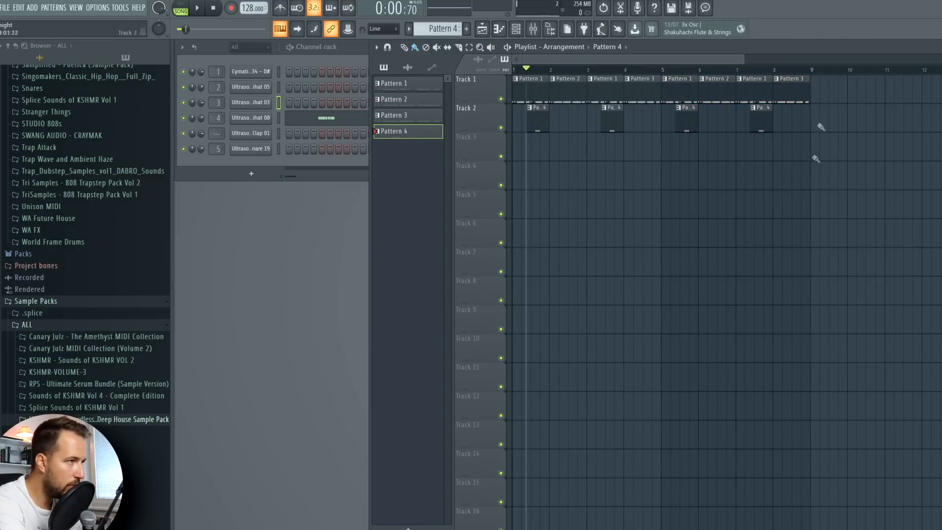
Make the bar 8 drum clip on Track 1 unique, and add Hihat 03 hits on steps 6 and 10
{"action": "left_click", "coordinate": [782, 80]}
{"action": "left_click", "coordinate": [788, 148]}
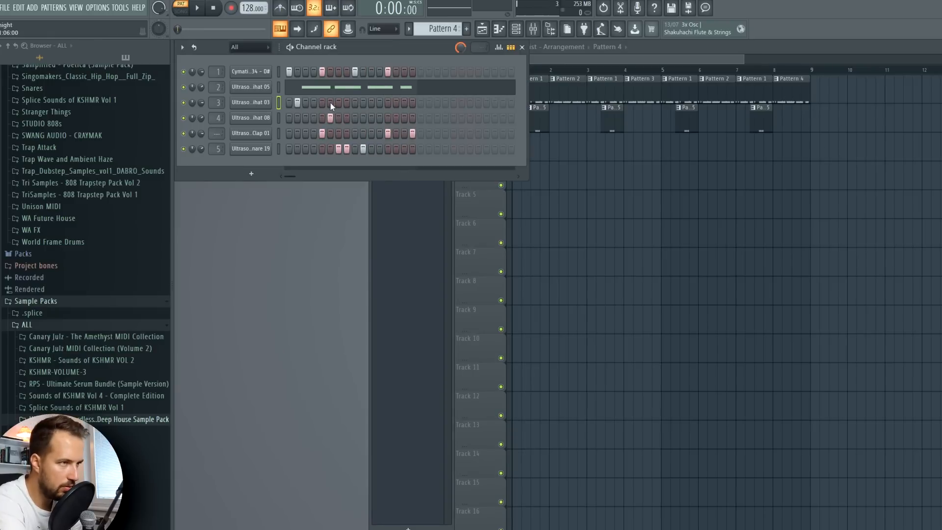
{"action": "left_click", "coordinate": [331, 103]}
{"action": "key", "text": "space"}
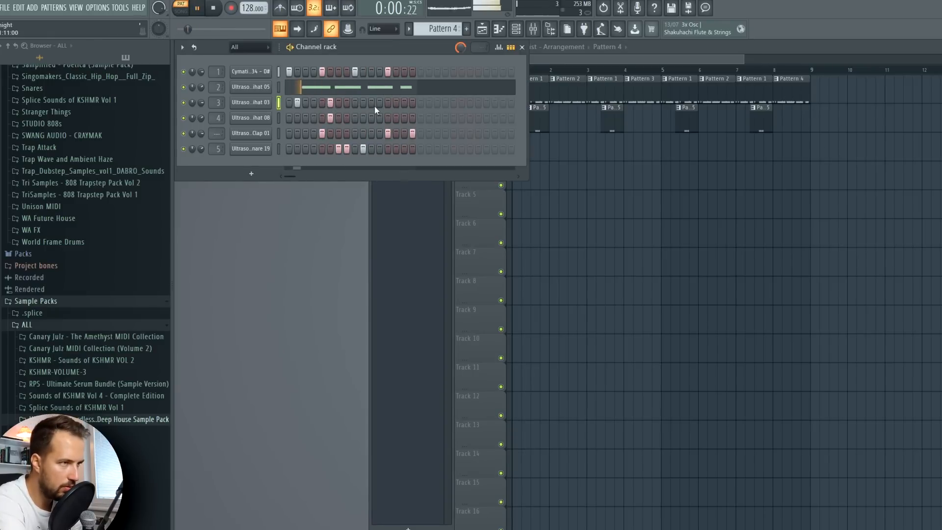
{"action": "left_click", "coordinate": [364, 103]}
Add a Snare 19 hit on step 11 in the bar 8 pattern, and try hits on steps 6, 13, 14 and 15
{"action": "left_click", "coordinate": [331, 149]}
{"action": "left_click", "coordinate": [331, 149]}
{"action": "left_click", "coordinate": [371, 148]}
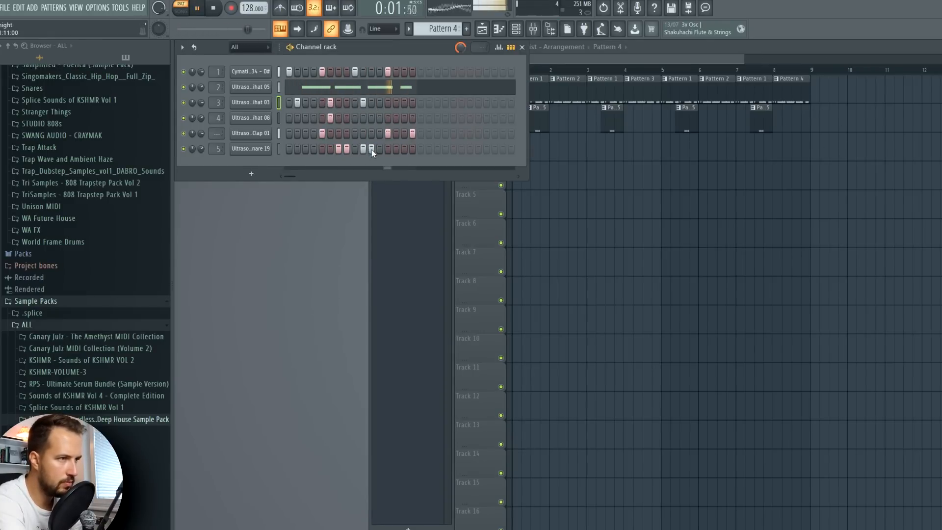
{"action": "left_click", "coordinate": [387, 150]}
{"action": "right_click", "coordinate": [388, 149]}
{"action": "left_click", "coordinate": [396, 150]}
{"action": "left_click", "coordinate": [405, 149]}
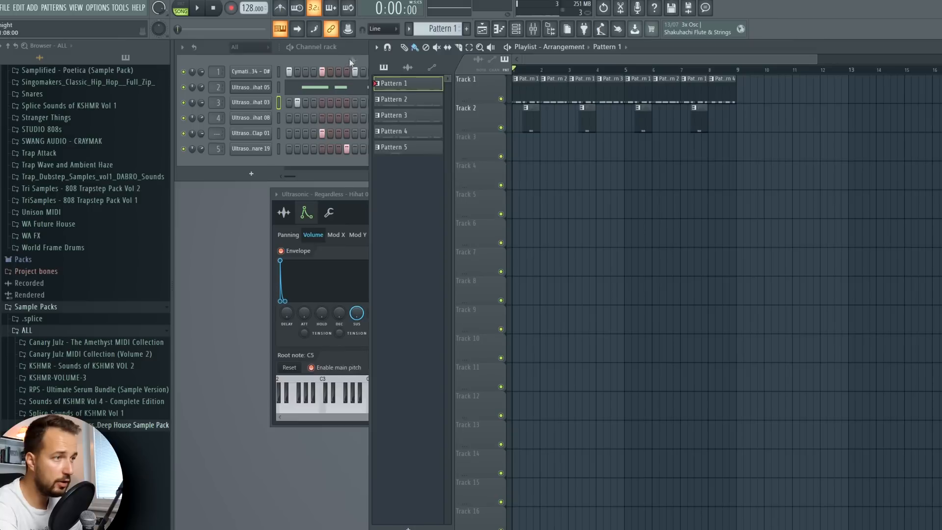
Open Pattern 1 and the Clap 01 channel settings, and audition samples in the Ultrasonic Claps folder
{"action": "left_click", "coordinate": [364, 74]}
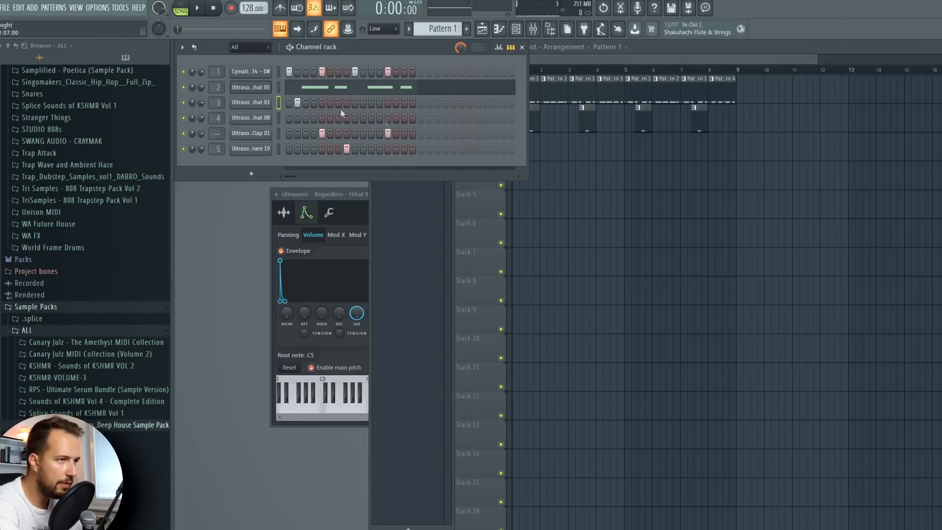
{"action": "left_click", "coordinate": [569, 88]}
{"action": "left_click", "coordinate": [251, 133]}
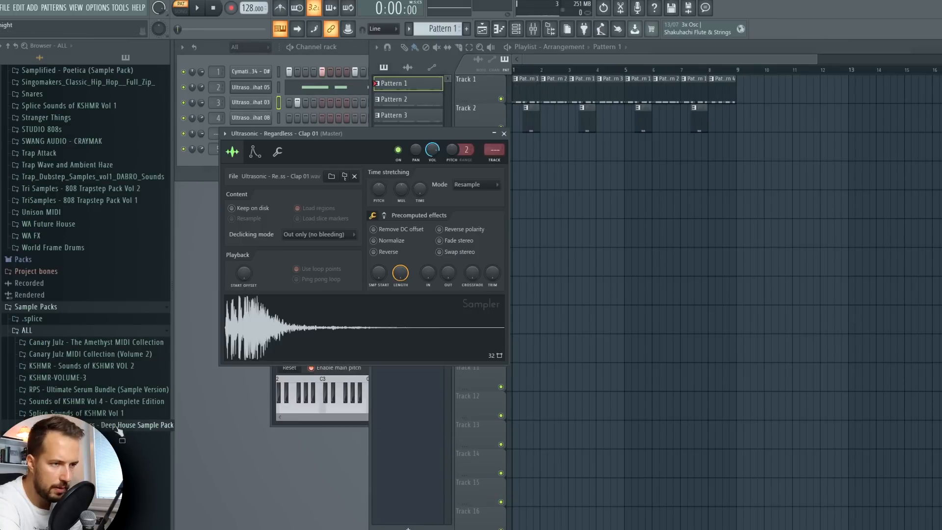
{"action": "left_click", "coordinate": [126, 426]}
{"action": "left_click", "coordinate": [125, 427]}
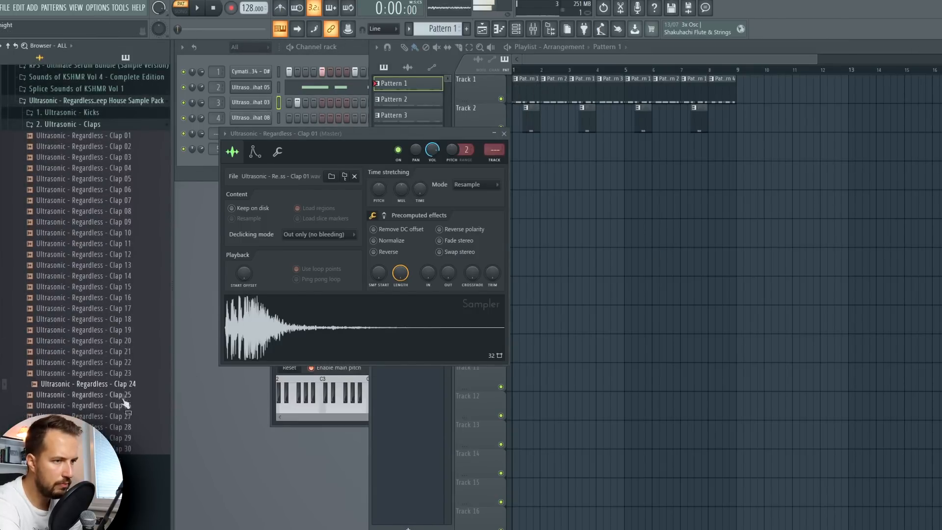
{"action": "left_click", "coordinate": [504, 133]}
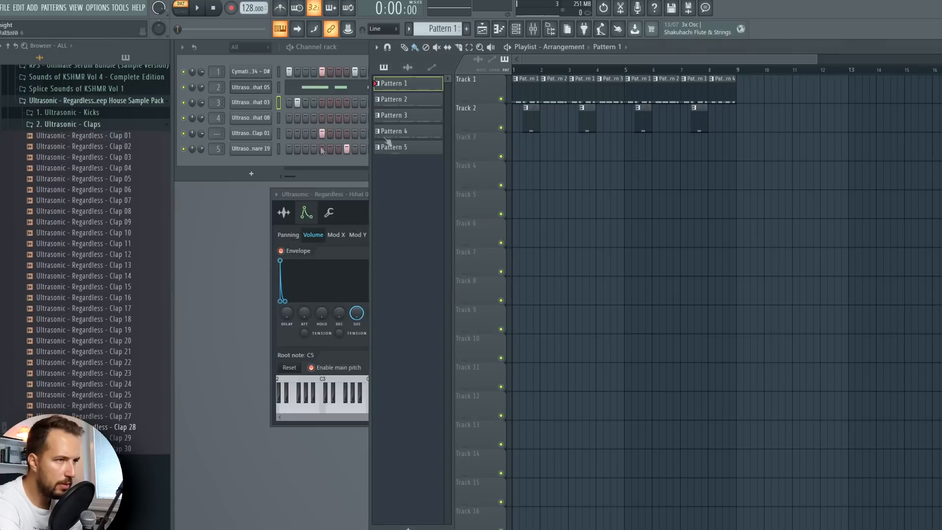
Replace the Clap 01 sample with Clap 28 and listen to it in pattern and song mode
{"action": "left_click", "coordinate": [279, 134]}
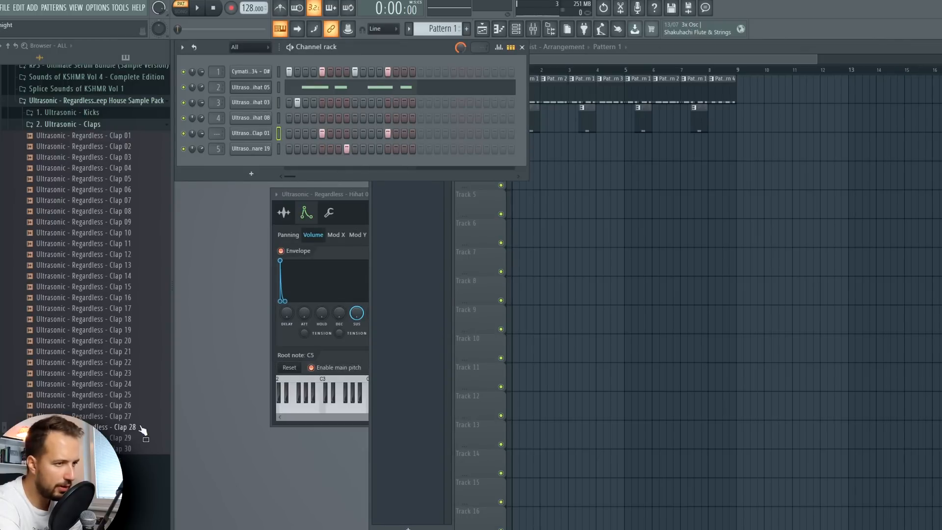
{"action": "left_click_drag", "start_coordinate": [138, 432], "coordinate": [251, 134]}
{"action": "key", "text": "space"}
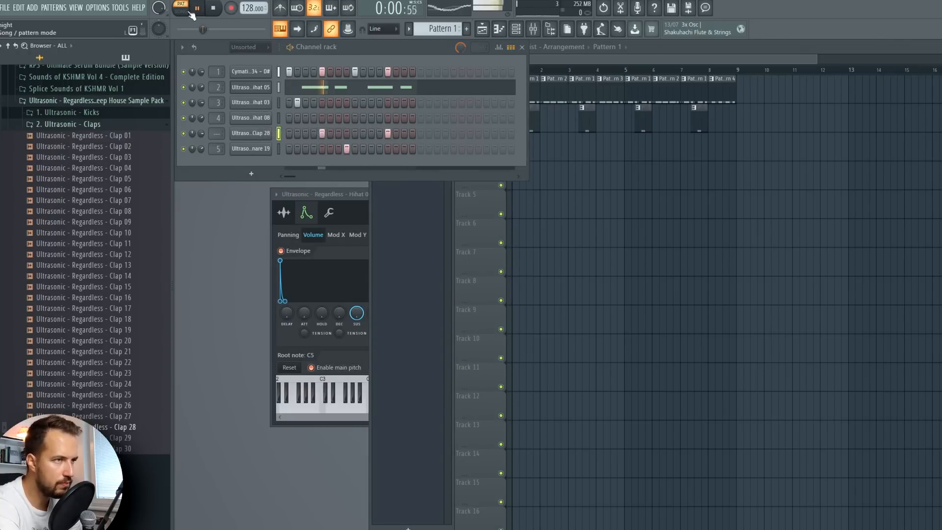
{"action": "left_click", "coordinate": [183, 11]}
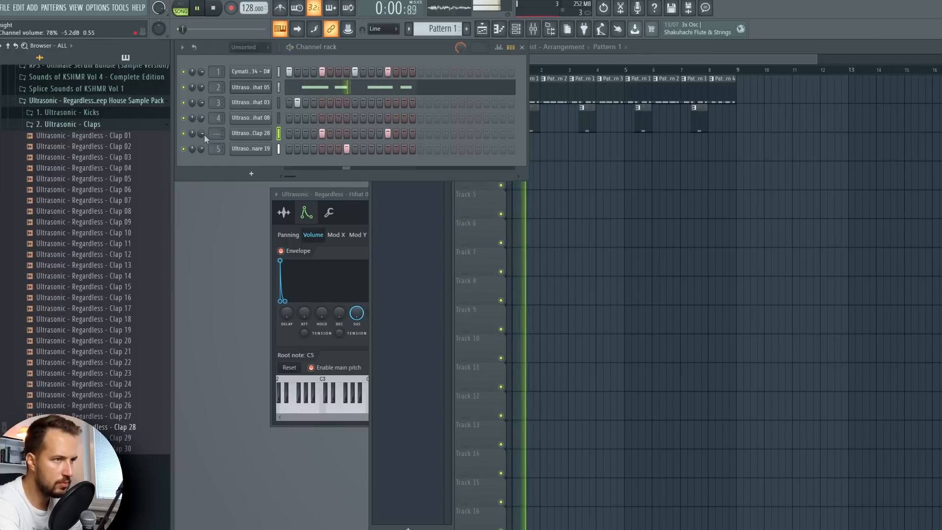
{"action": "key", "text": "space"}
Load Clap 29 as a new channel with hits on steps 5 and 13, and place Pattern 6 on Track 3 at bar 1
{"action": "left_click_drag", "start_coordinate": [123, 438], "coordinate": [260, 162]}
{"action": "left_click", "coordinate": [322, 165]}
{"action": "left_click", "coordinate": [535, 143]}
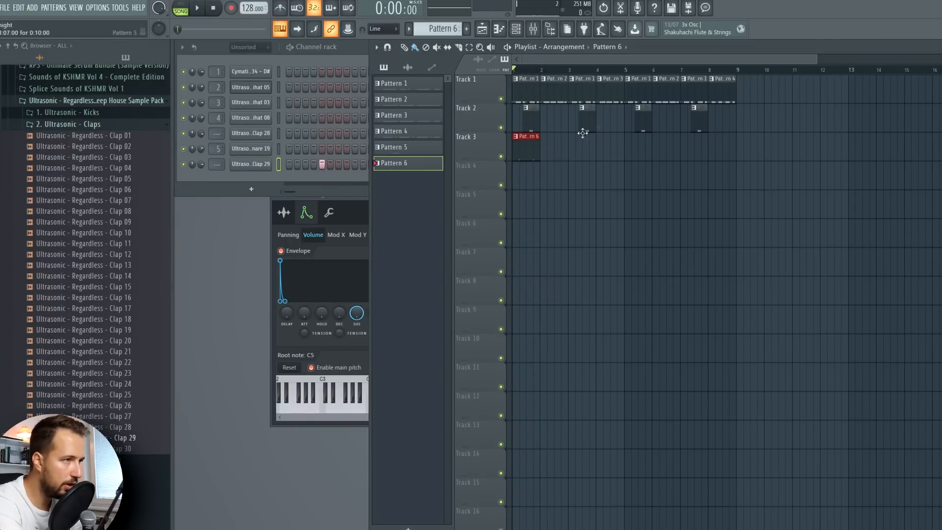
Play the song and lower the Clap 29 channel volume to 43%
{"action": "left_click", "coordinate": [198, 9]}
{"action": "left_click_drag", "start_coordinate": [201, 164], "coordinate": [200, 176]}
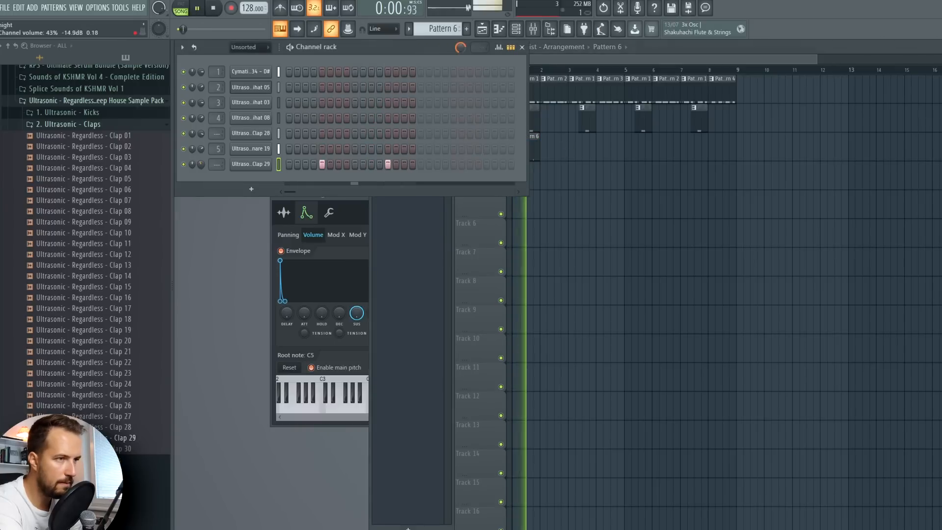
Repeat the Clap 29 clip along Track 3 through bar 8, using the Pattern 7 variation in bars 4 and 8
{"action": "right_click", "coordinate": [652, 219]}
{"action": "key", "text": "ctrl+b"}
{"action": "key", "text": "ctrl+b"}
{"action": "key", "text": "ctrl+b"}
{"action": "key", "text": "ctrl+b"}
{"action": "key", "text": "ctrl+b"}
{"action": "key", "text": "ctrl+b"}
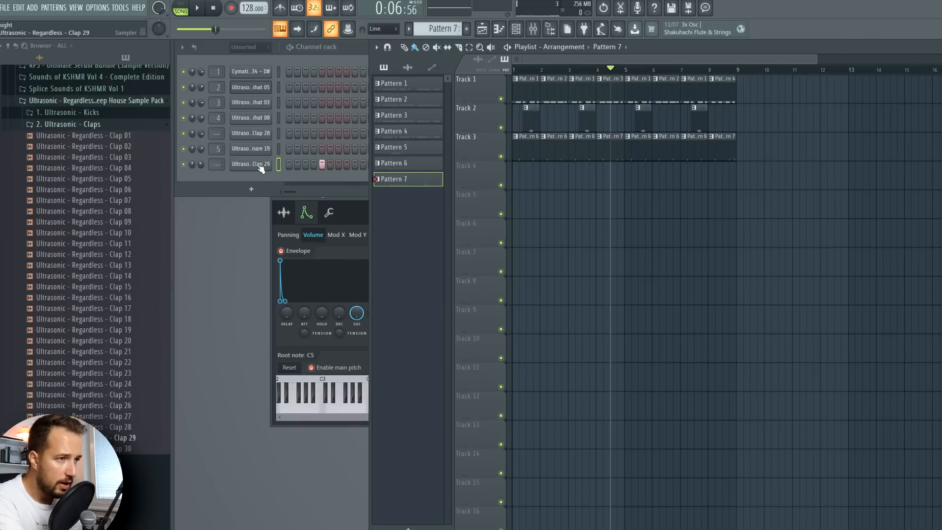
Clone the Clap 29 channel and replace the clone's sample with Clap 30
{"action": "right_click", "coordinate": [267, 164]}
{"action": "left_click", "coordinate": [307, 267]}
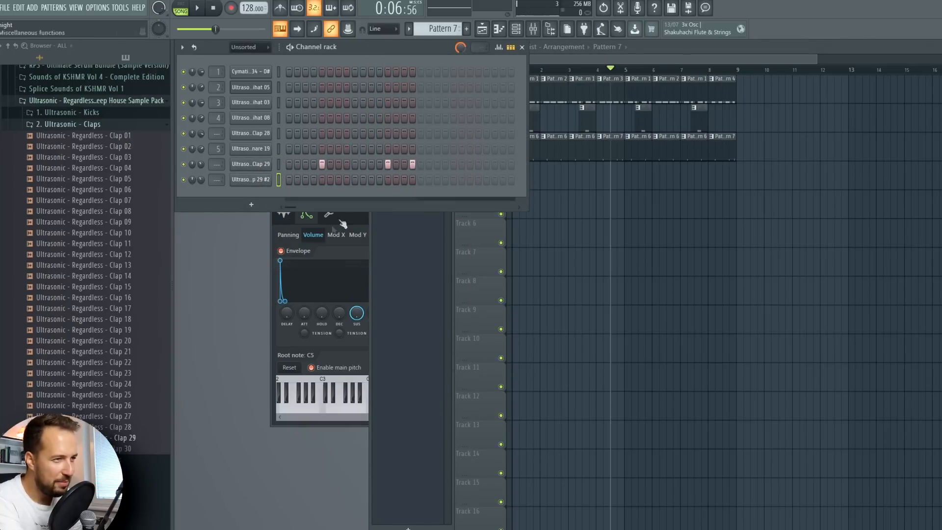
{"action": "left_click_drag", "start_coordinate": [120, 427], "coordinate": [258, 182]}
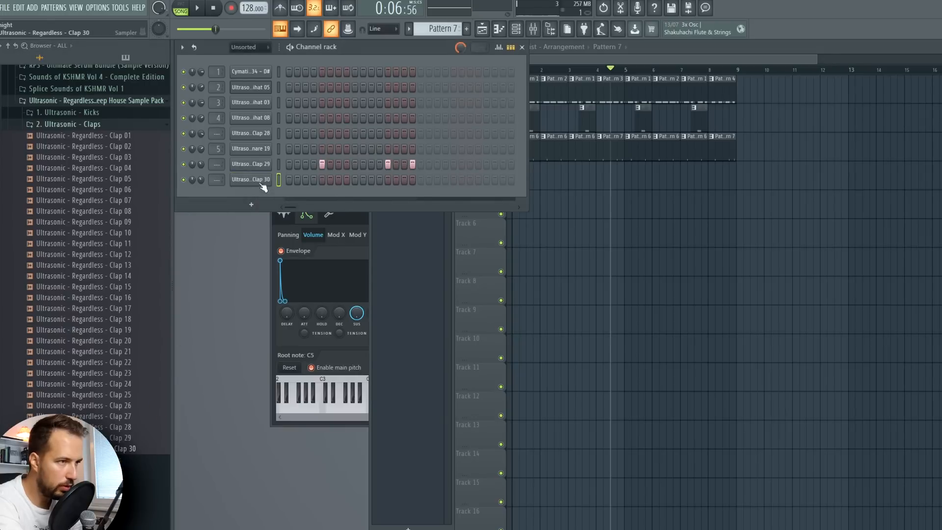
Assign the Clap 30 channel to mixer track 6 and add Fruity Reeverb to that track
{"action": "left_click", "coordinate": [260, 182]}
{"action": "left_click", "coordinate": [536, 200]}
{"action": "left_click", "coordinate": [807, 336]}
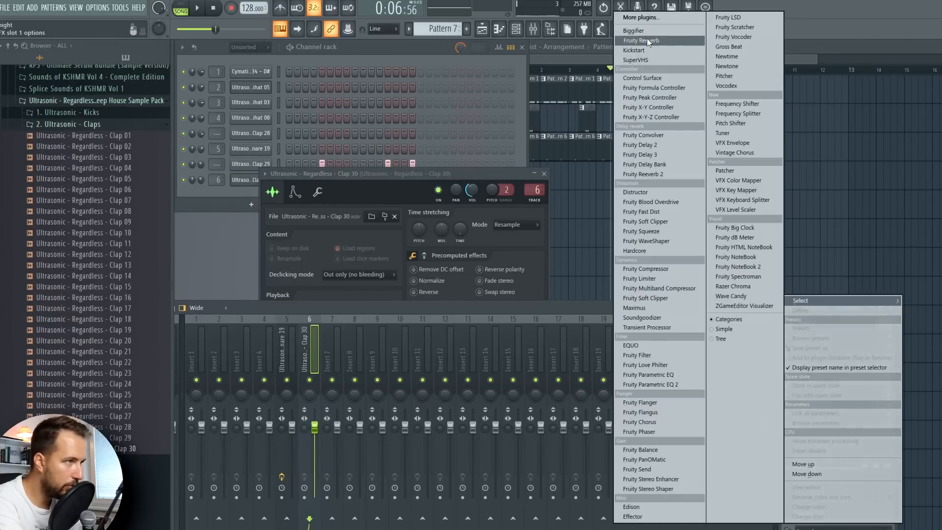
{"action": "left_click", "coordinate": [649, 41]}
{"action": "left_click", "coordinate": [545, 173]}
Create Pattern 8 with a Clap 30 hit on step 13 and place it on Track 4 at bars 4 and 8
{"action": "left_click", "coordinate": [430, 174]}
{"action": "left_click", "coordinate": [466, 29]}
{"action": "key", "text": "Return"}
{"action": "left_click", "coordinate": [388, 179]}
{"action": "left_click", "coordinate": [612, 183]}
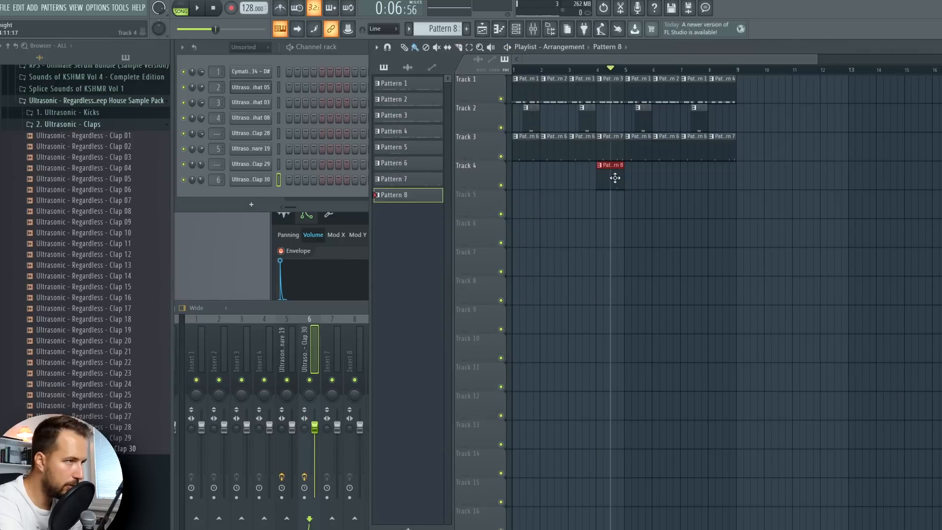
{"action": "key", "text": "space"}
{"action": "left_click", "coordinate": [715, 181]}
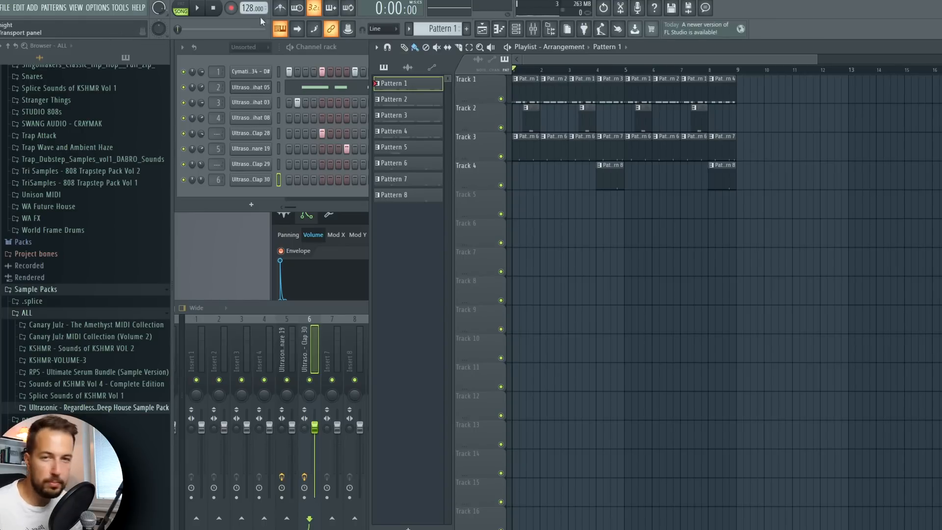
Add Serum with the BS - Analog preset from the Ultrasonic - Regardless pack and assign it to mixer track 7
{"action": "left_click", "coordinate": [125, 58]}
{"action": "left_click", "coordinate": [31, 7]}
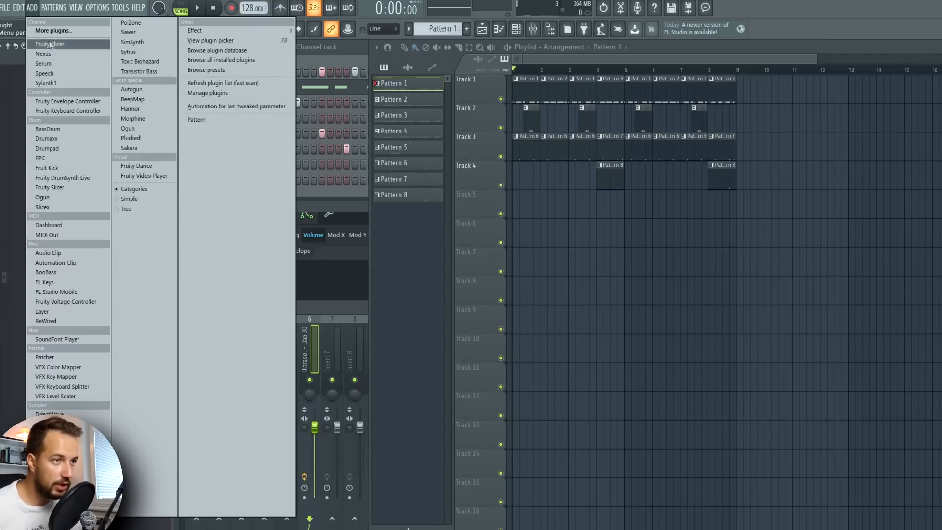
{"action": "left_click", "coordinate": [64, 62]}
{"action": "left_click", "coordinate": [454, 138]}
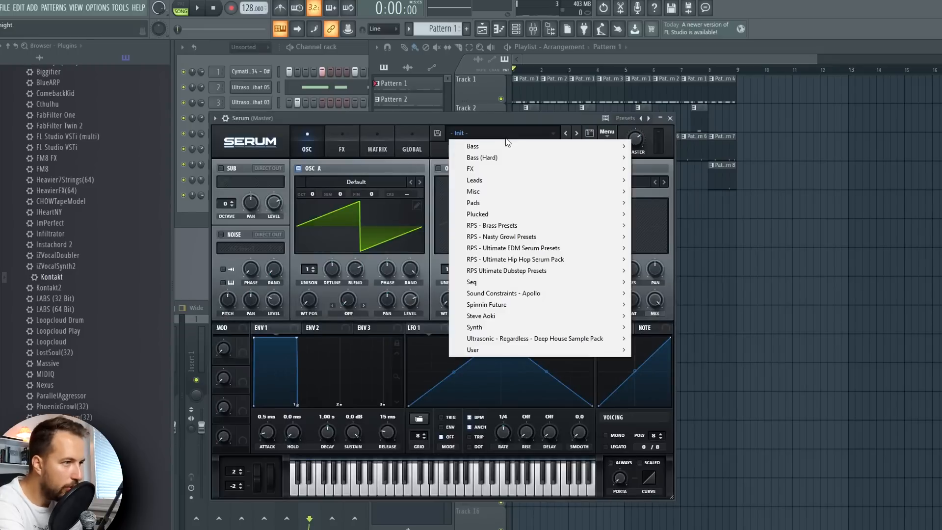
{"action": "mouse_move", "coordinate": [568, 334]}
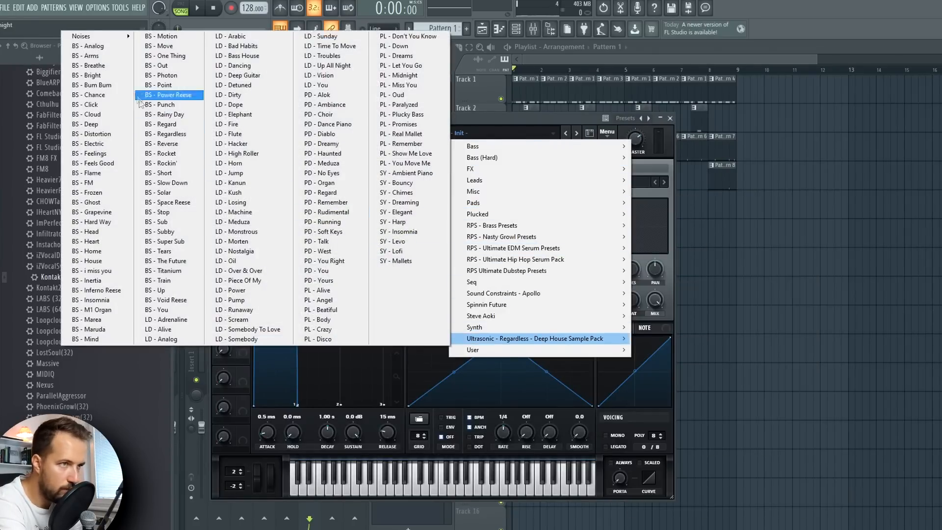
{"action": "left_click", "coordinate": [94, 46]}
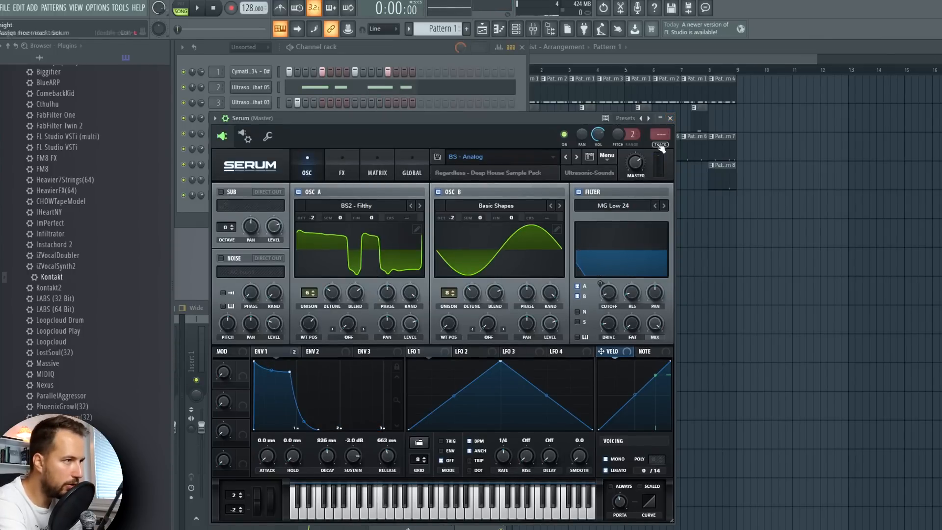
{"action": "double_click", "coordinate": [661, 147]}
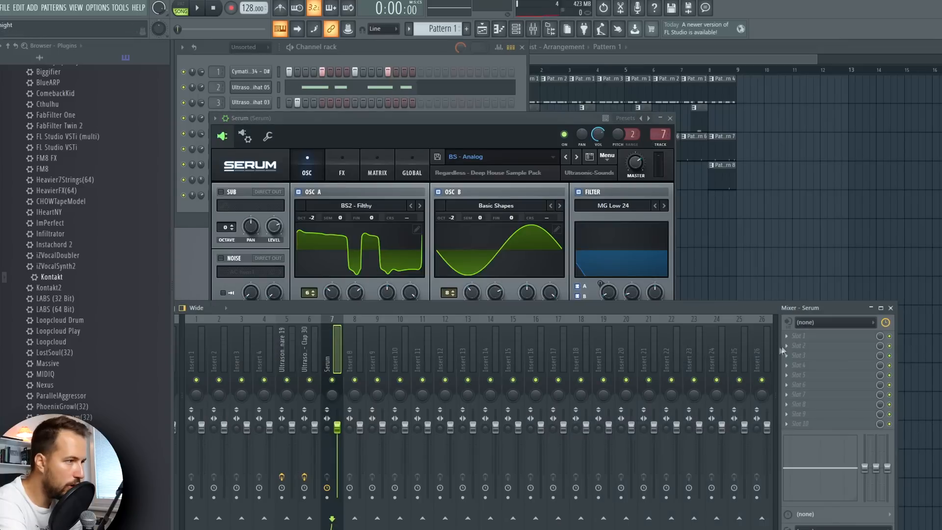
Rename mixer insert 8 as SD and colour it crimson
{"action": "right_click", "coordinate": [363, 346]}
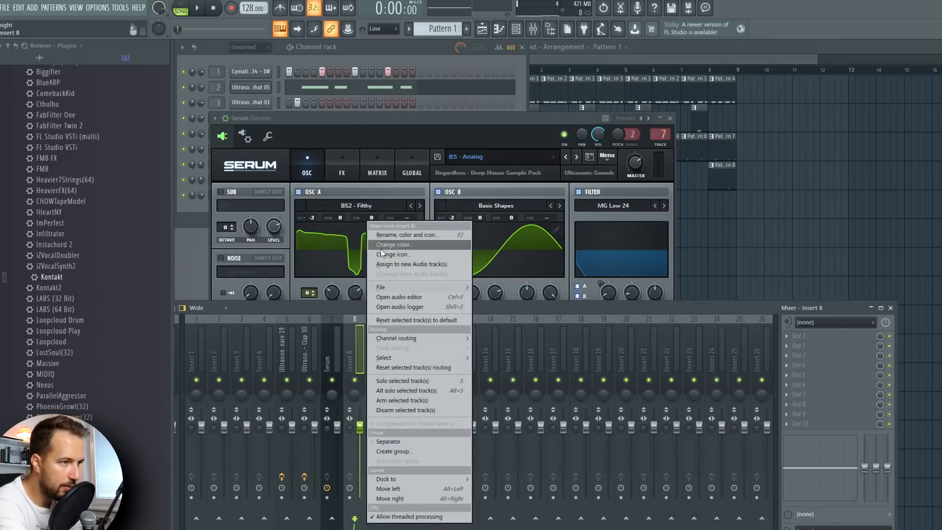
{"action": "left_click", "coordinate": [410, 231]}
{"action": "type", "text": "SD"}
{"action": "key", "text": "Return"}
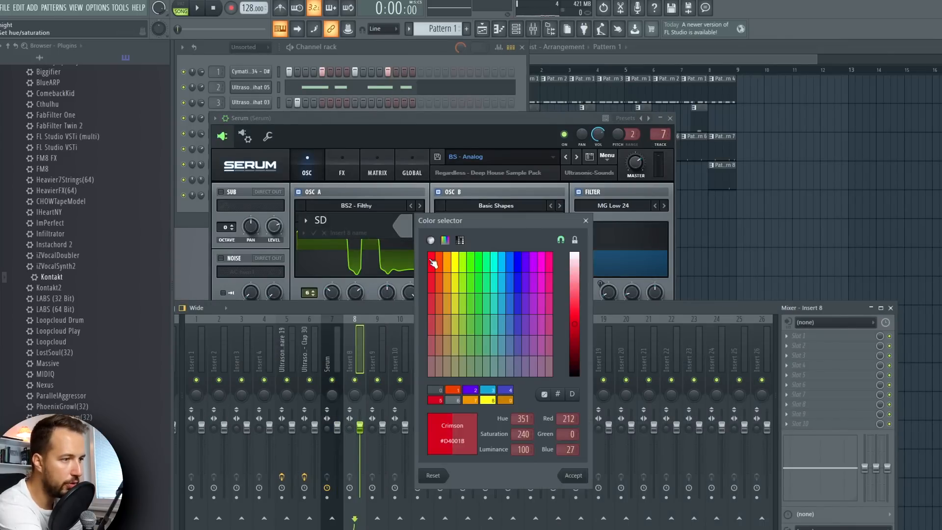
{"action": "key", "text": "Return"}
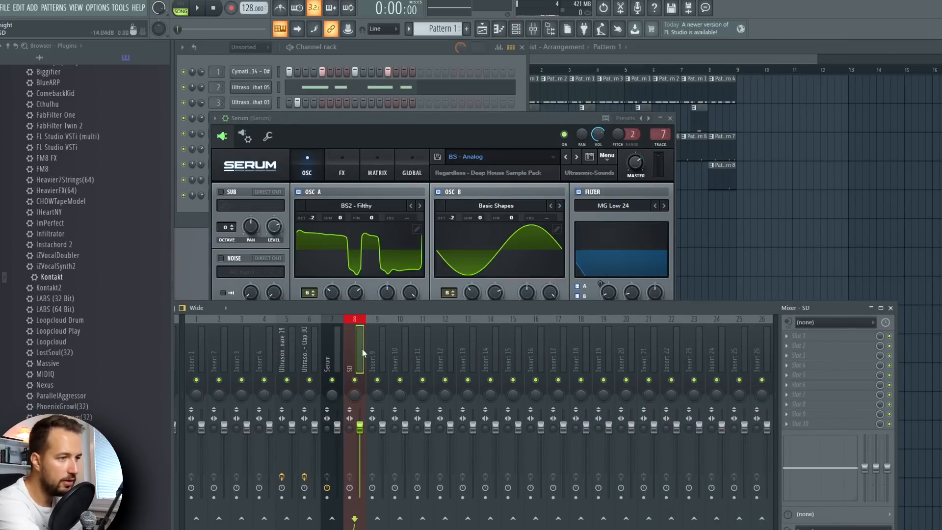
Add Kickstart to the first effect slot of the SD track and choose its third volume curve
{"action": "left_click", "coordinate": [794, 345]}
{"action": "left_click", "coordinate": [687, 50]}
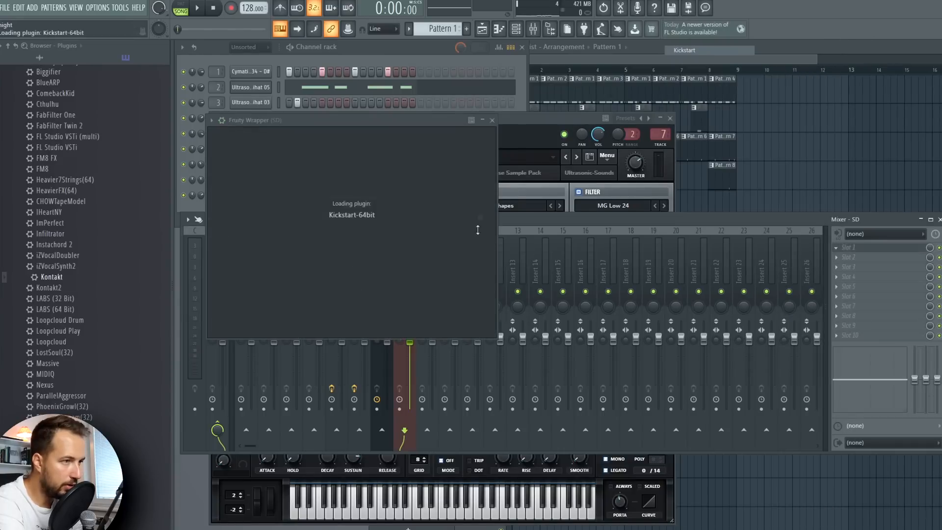
{"action": "left_click", "coordinate": [402, 253]}
{"action": "left_click", "coordinate": [383, 254]}
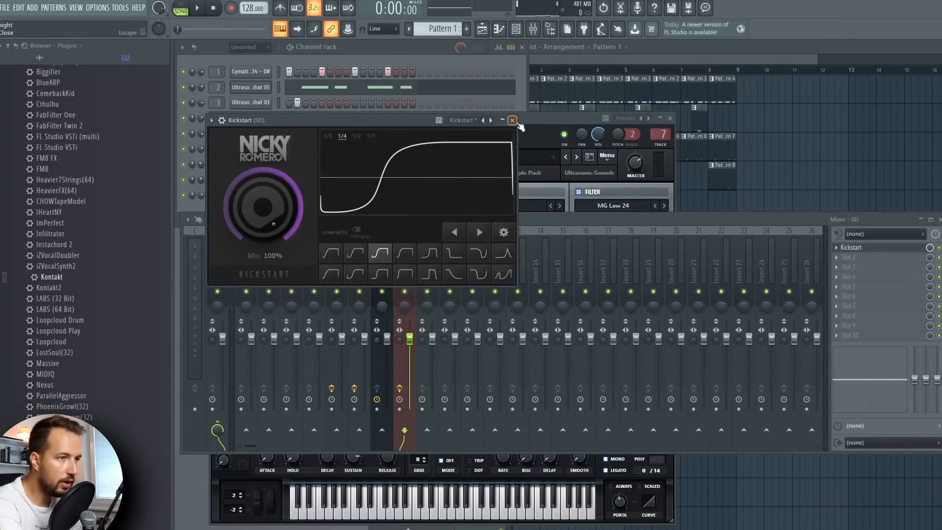
{"action": "left_click", "coordinate": [512, 120]}
{"action": "left_click", "coordinate": [854, 257]}
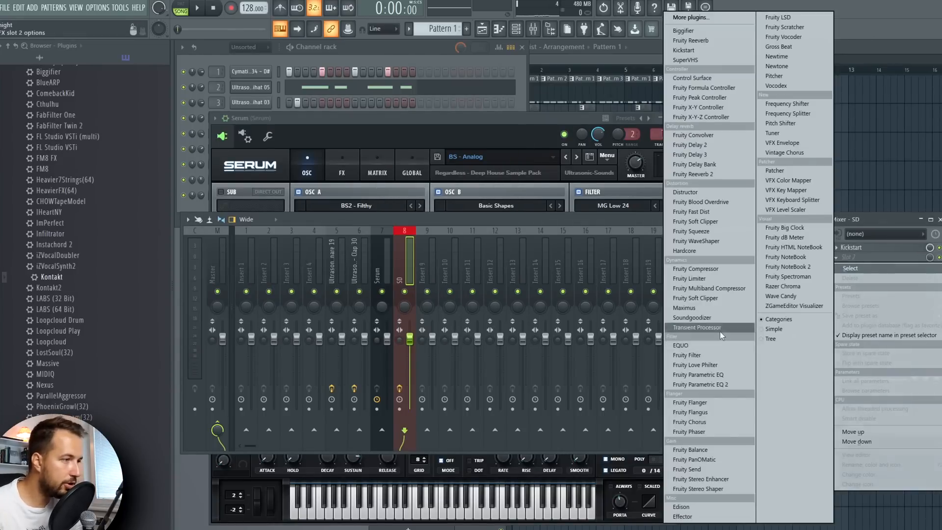
{"action": "left_click", "coordinate": [717, 366]}
{"action": "left_click", "coordinate": [599, 136]}
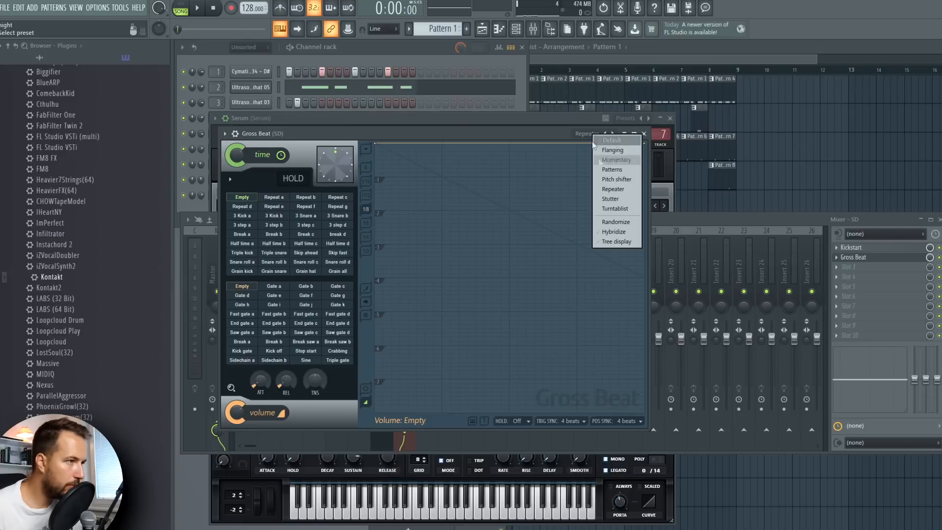
{"action": "left_click", "coordinate": [625, 189]}
{"action": "left_click", "coordinate": [242, 361]}
{"action": "left_click", "coordinate": [273, 360]}
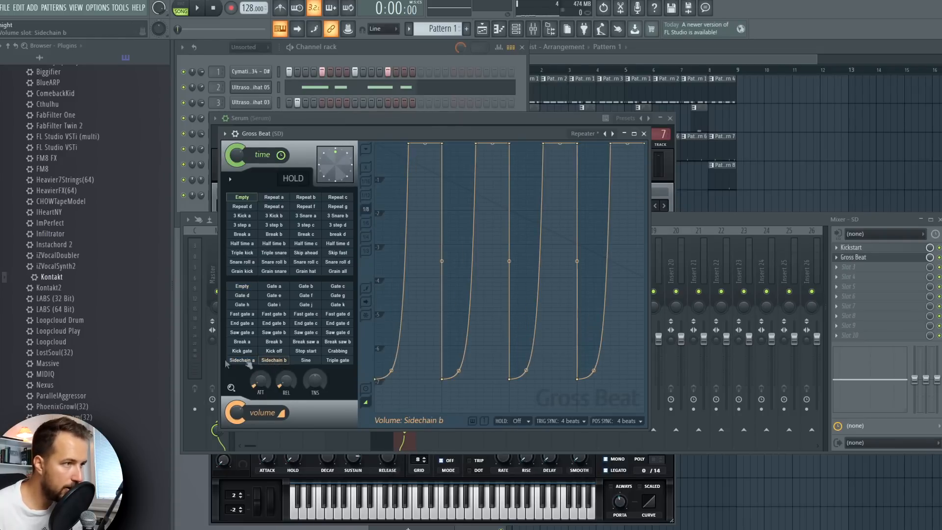
{"action": "right_click", "coordinate": [836, 260]}
{"action": "left_click", "coordinate": [854, 276]}
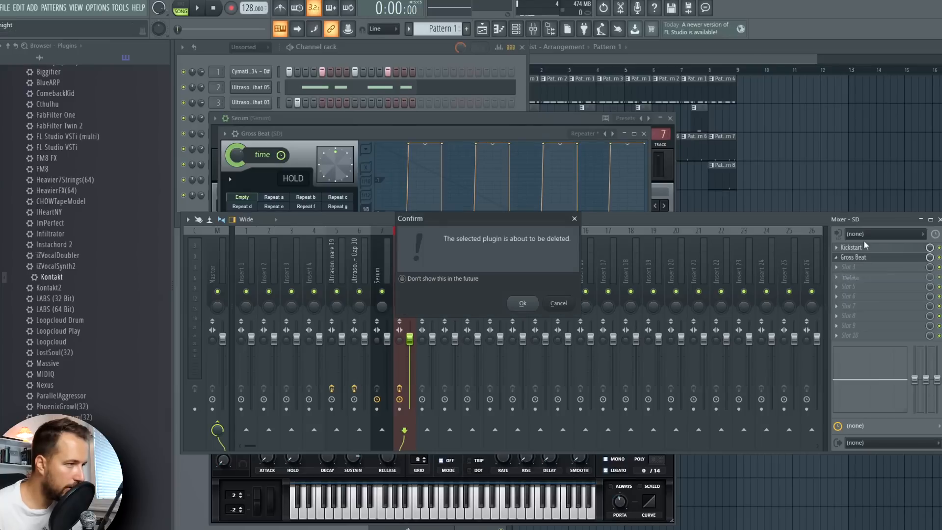
{"action": "left_click", "coordinate": [528, 303]}
{"action": "left_click", "coordinate": [887, 249]}
{"action": "left_click", "coordinate": [887, 249]}
Create Pattern 9 with a four-bar Serum bassline of F4, G4 and D4, and place it on Track 5 at bar 1
{"action": "left_click", "coordinate": [742, 110]}
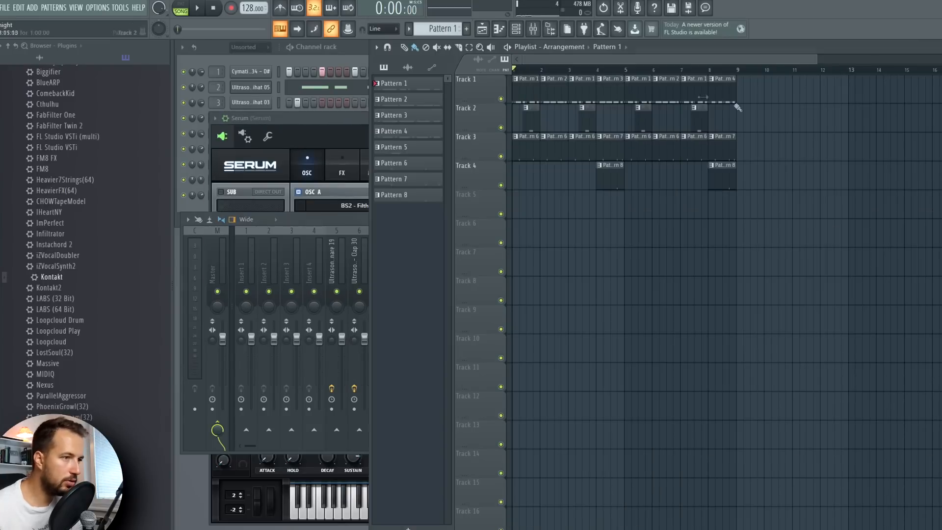
{"action": "left_click", "coordinate": [466, 31]}
{"action": "key", "text": "Return"}
{"action": "left_click", "coordinate": [353, 54]}
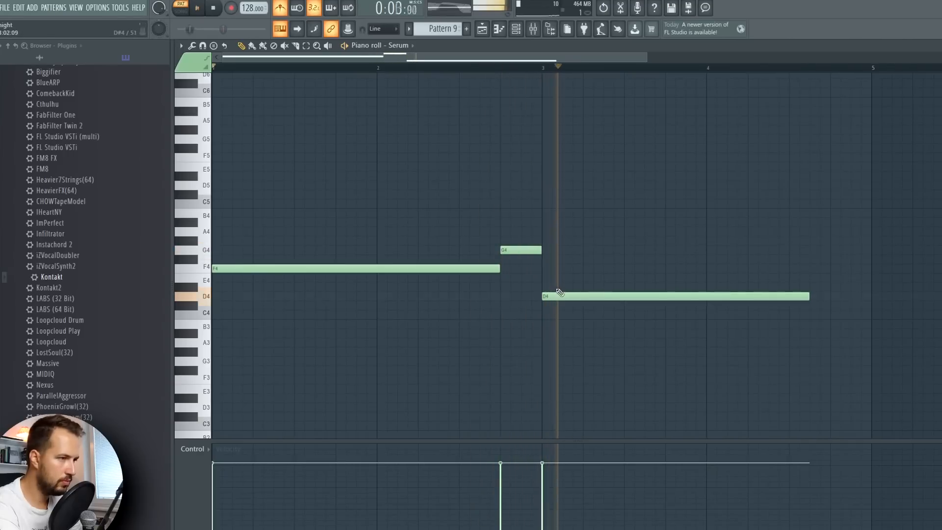
{"action": "mouse_move", "coordinate": [564, 296]}
{"action": "left_mouse_down"}
{"action": "mouse_move", "coordinate": [544, 296]}
{"action": "mouse_move", "coordinate": [560, 295]}
{"action": "left_mouse_up"}
{"action": "left_click_drag", "start_coordinate": [542, 250], "coordinate": [532, 250]}
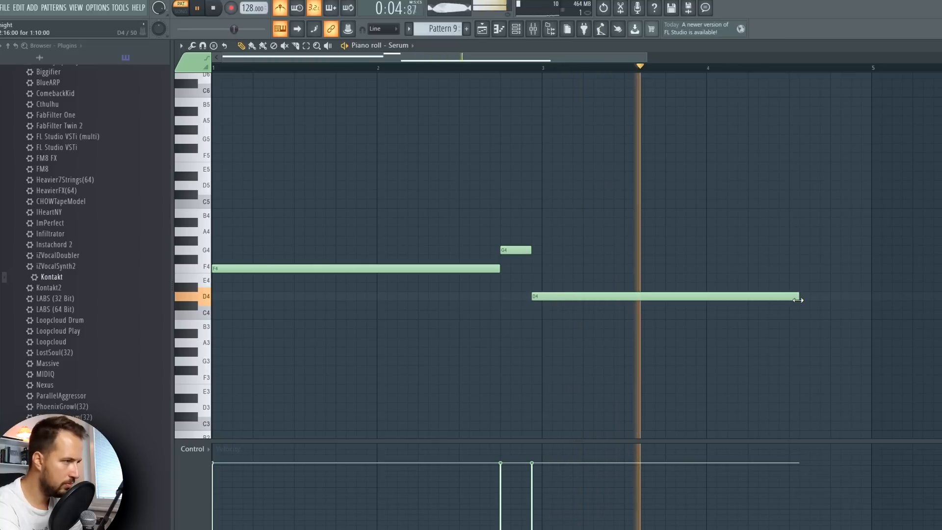
{"action": "left_click_drag", "start_coordinate": [799, 299], "coordinate": [869, 300]}
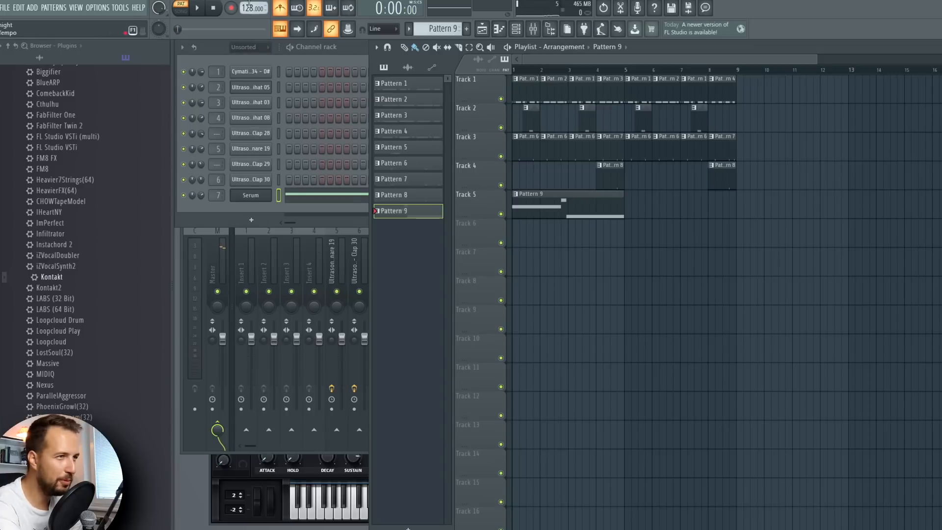
{"action": "left_click", "coordinate": [181, 8]}
{"action": "key", "text": "space"}
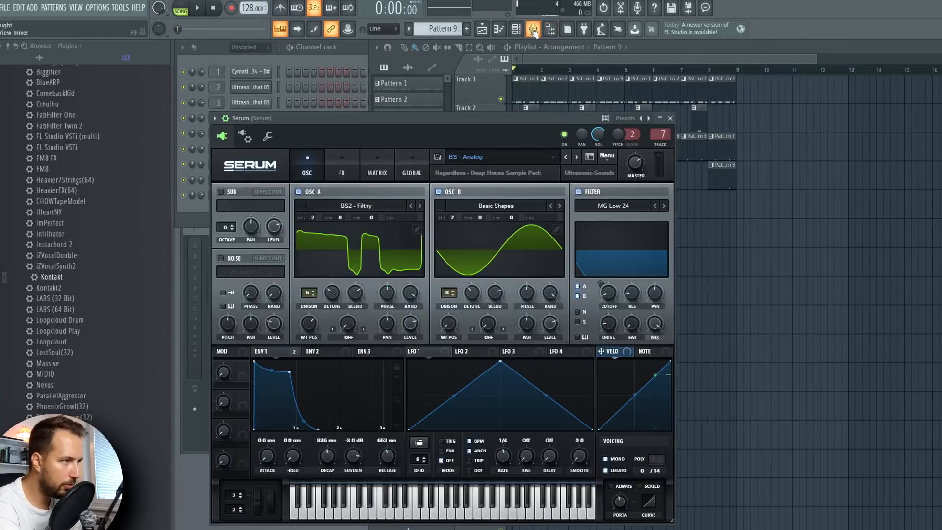
Route the Serum mixer track only to the SD track
{"action": "left_click", "coordinate": [534, 29]}
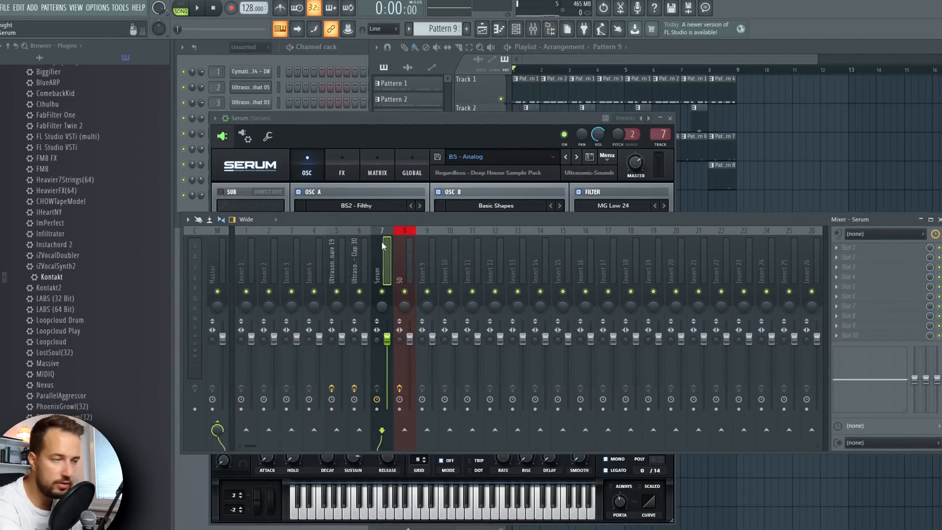
{"action": "left_click", "coordinate": [406, 240]}
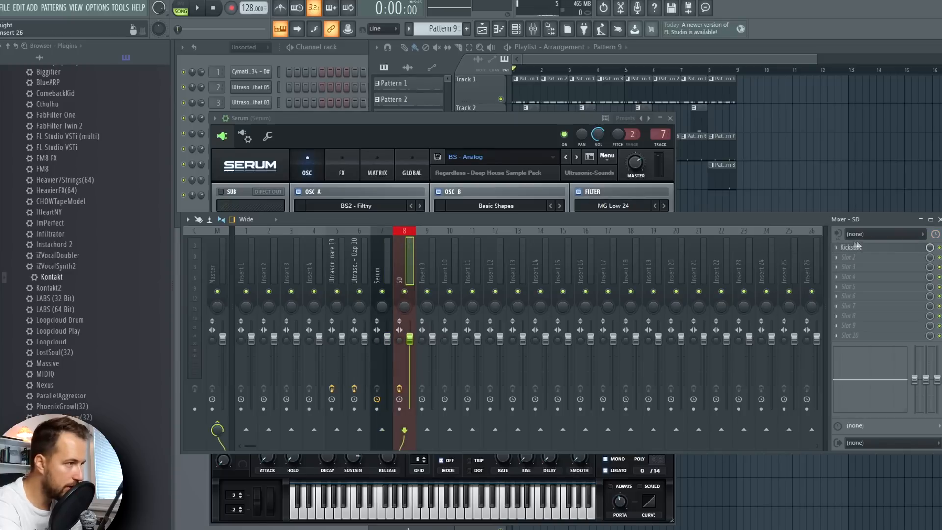
{"action": "left_click", "coordinate": [382, 263]}
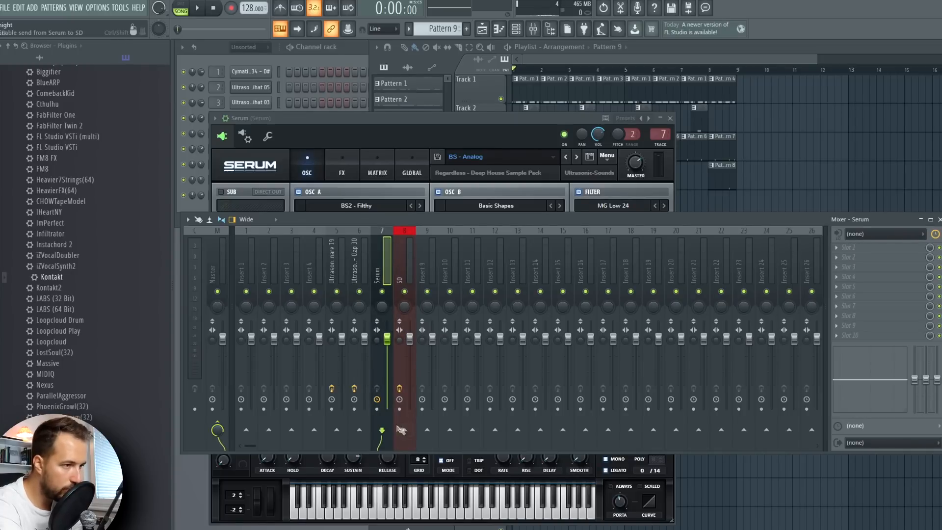
{"action": "right_click", "coordinate": [406, 432]}
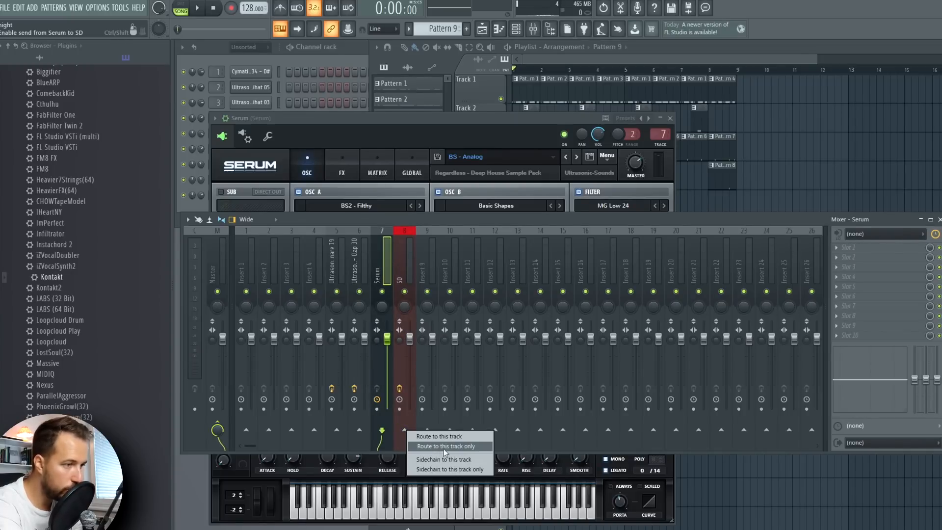
{"action": "left_click", "coordinate": [456, 448]}
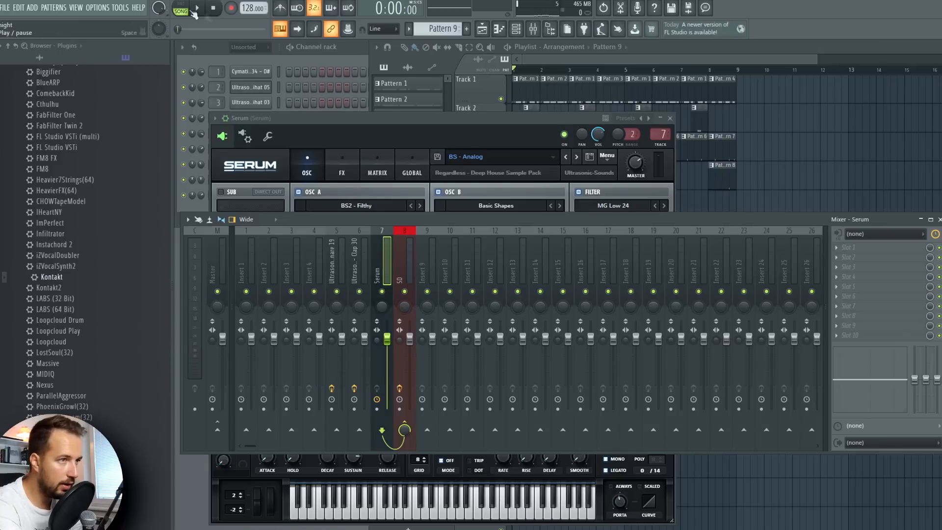
Open Kickstart on the SD track and play the song to hear the sidechained bass
{"action": "left_click", "coordinate": [403, 239]}
{"action": "left_click", "coordinate": [870, 249]}
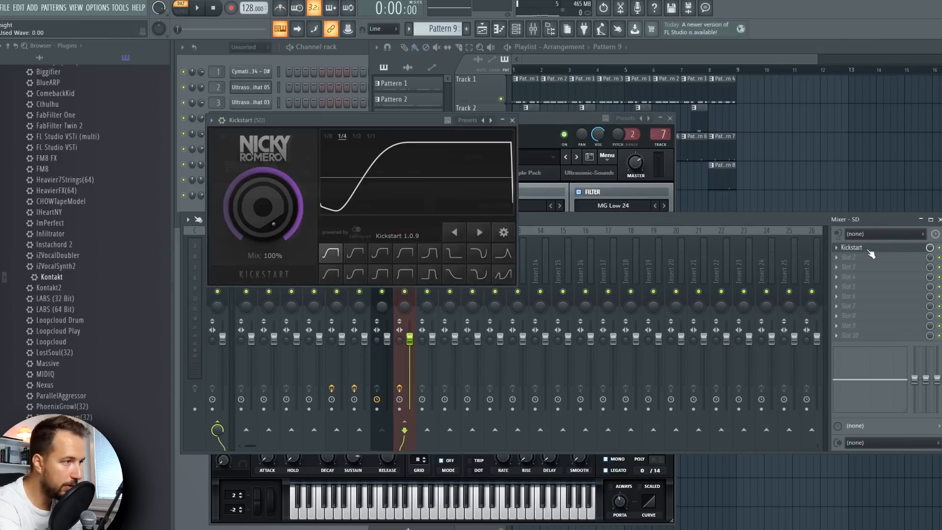
{"action": "left_click", "coordinate": [197, 8]}
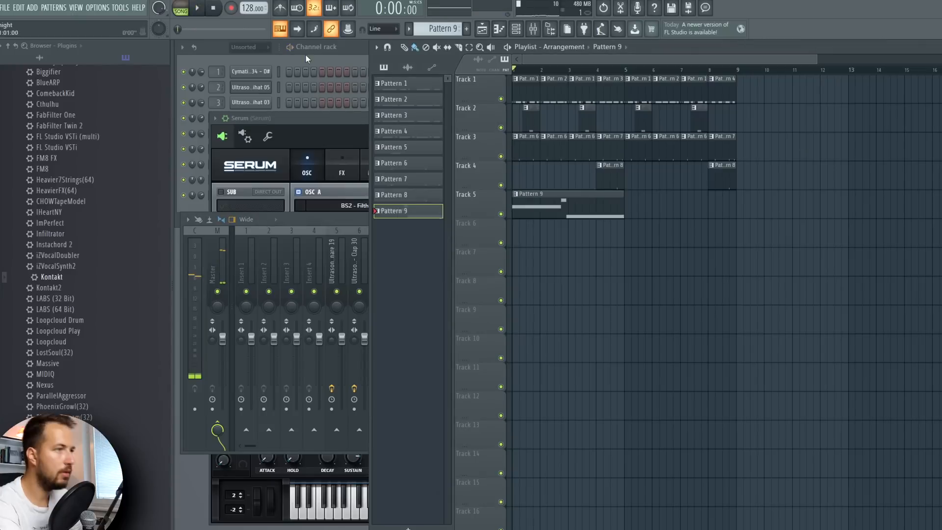
{"action": "key", "text": "space"}
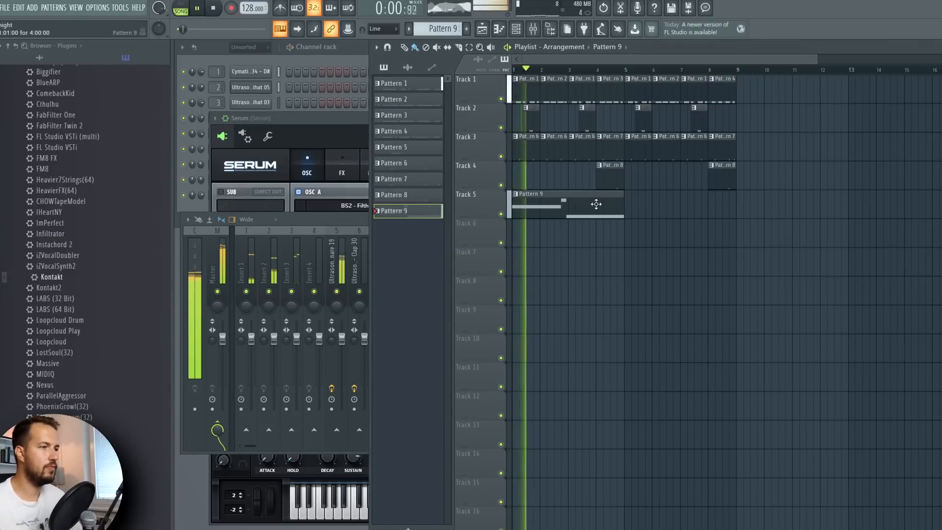
Repeat Pattern 9 at bar 5 of Track 5 and duplicate the whole eight-bar arrangement from bar 9
{"action": "left_click", "coordinate": [353, 48]}
{"action": "left_click", "coordinate": [388, 196]}
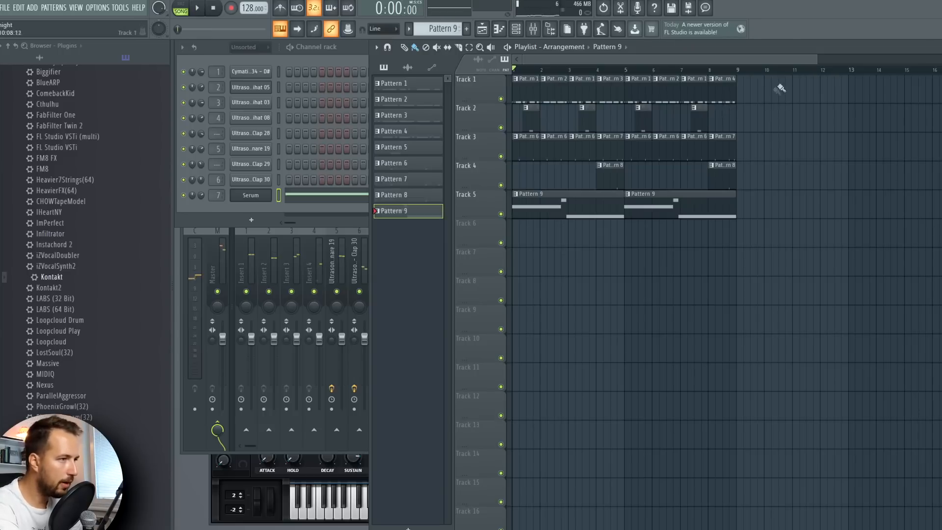
{"action": "key", "text": "ctrl+b"}
{"action": "left_click_drag", "start_coordinate": [761, 209], "coordinate": [602, 216]}
{"action": "key", "text": "ctrl+b"}
{"action": "right_click", "coordinate": [712, 280]}
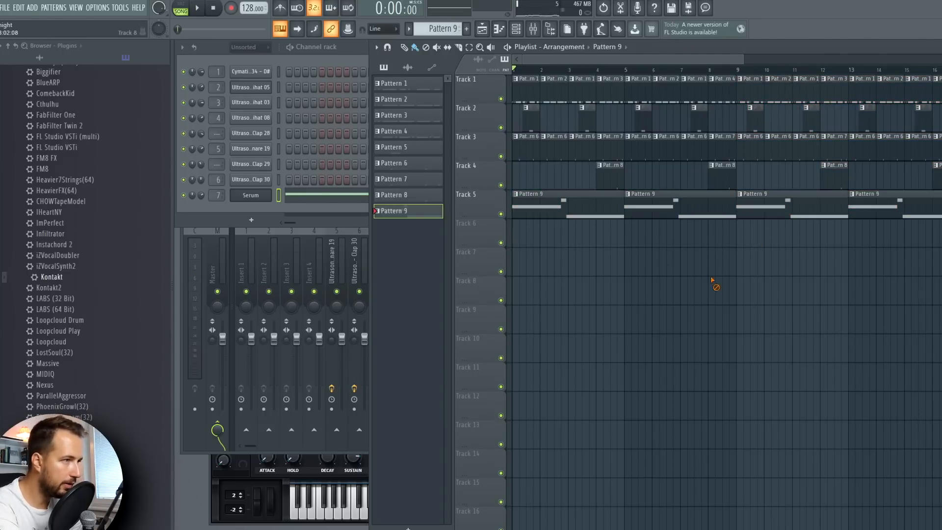
{"action": "left_click", "coordinate": [539, 98]}
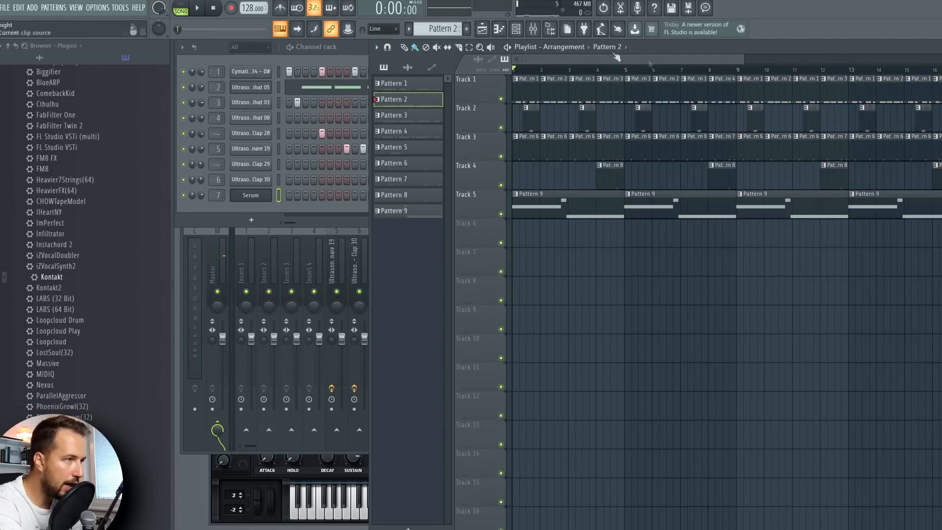
{"action": "left_click", "coordinate": [526, 91]}
{"action": "left_click", "coordinate": [556, 91]}
{"action": "left_click", "coordinate": [586, 90]}
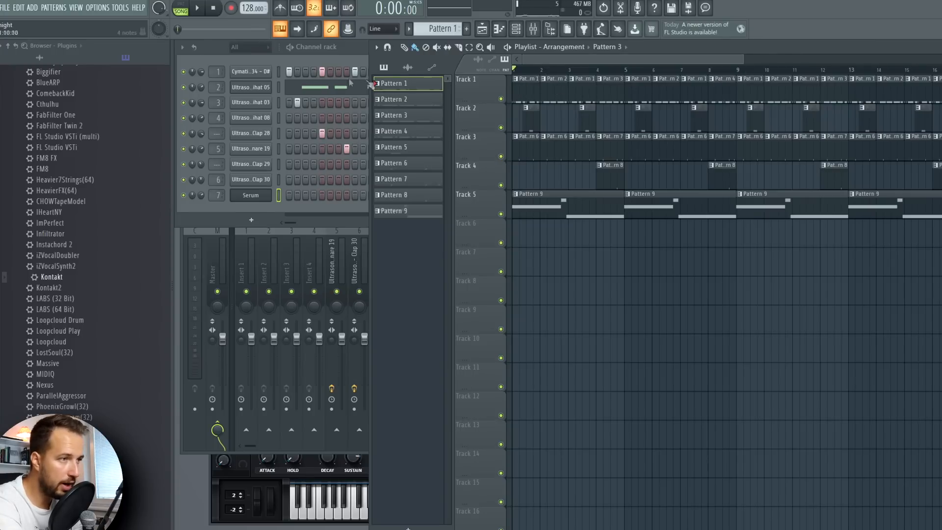
Select the first eight playlist bars, then route the Hihat 03 channel to mixer track 2 and name that track hihats
{"action": "left_click_drag", "start_coordinate": [737, 72], "coordinate": [513, 72]}
{"action": "left_click_drag", "start_coordinate": [218, 102], "coordinate": [218, 107]}
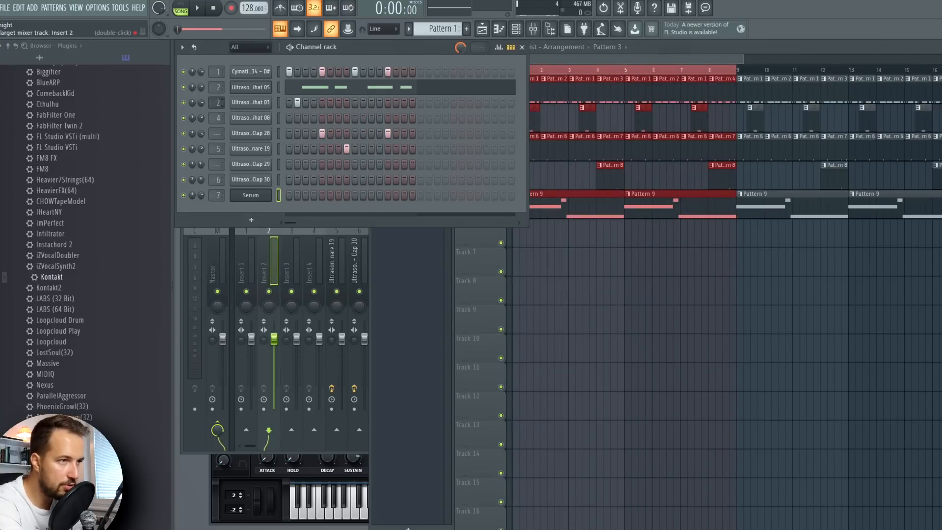
{"action": "left_click", "coordinate": [317, 234]}
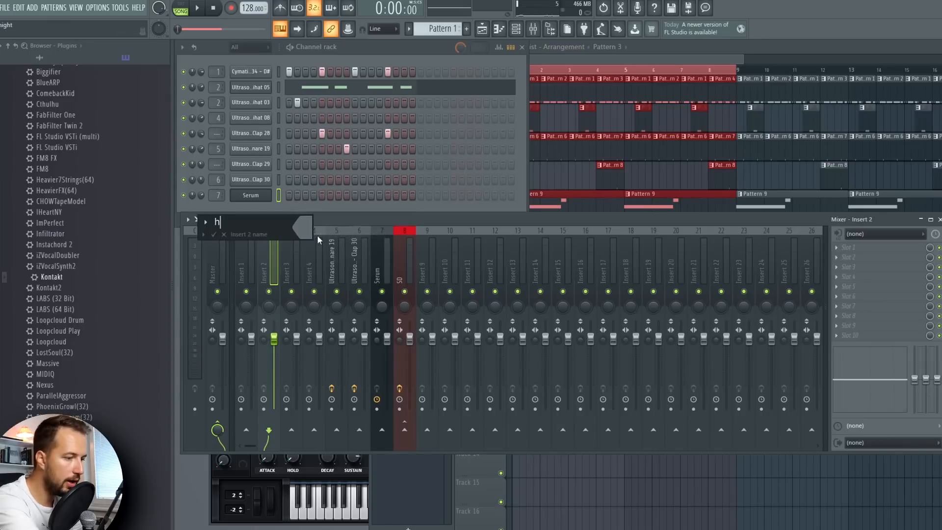
Automate the hihats track volume on Track 6, holding it at the minimum until it jumps to 80% at bar 9
{"action": "right_click", "coordinate": [274, 339]}
{"action": "left_click", "coordinate": [308, 417]}
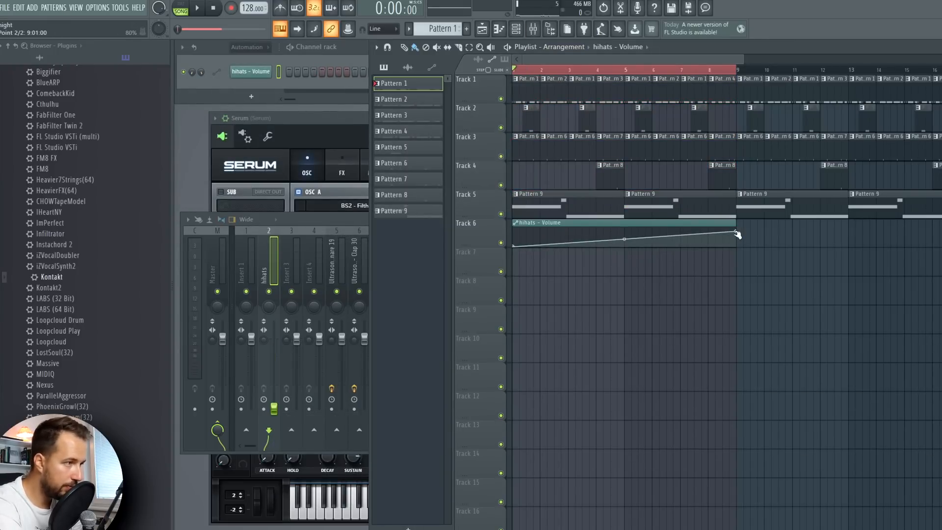
{"action": "left_click_drag", "start_coordinate": [738, 233], "coordinate": [738, 244]}
{"action": "right_click", "coordinate": [737, 235]}
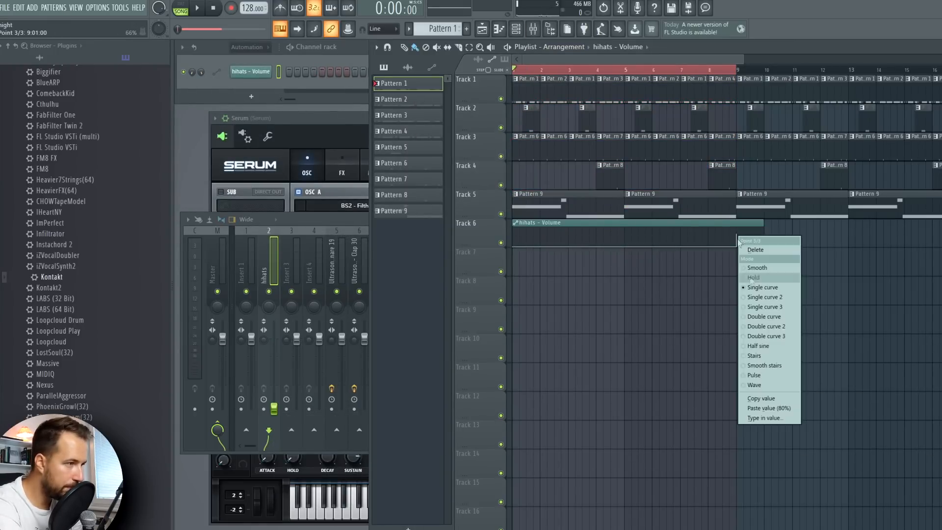
{"action": "left_click", "coordinate": [769, 408]}
Clear the time selection and play the arrangement around bar 9 to hear the hi-hats enter
{"action": "right_click", "coordinate": [695, 72]}
{"action": "scroll", "coordinate": [734, 72], "scroll_direction": "up", "scroll_amount": 3}
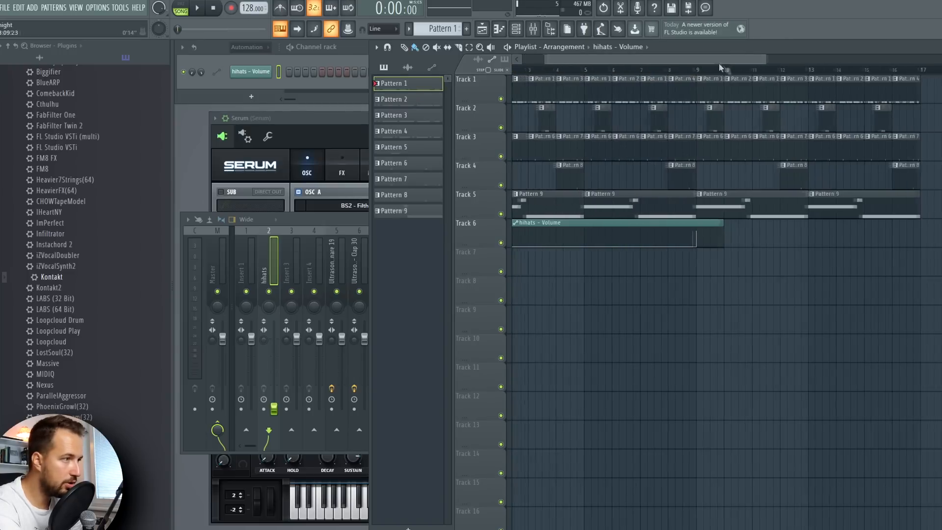
{"action": "left_click", "coordinate": [685, 70]}
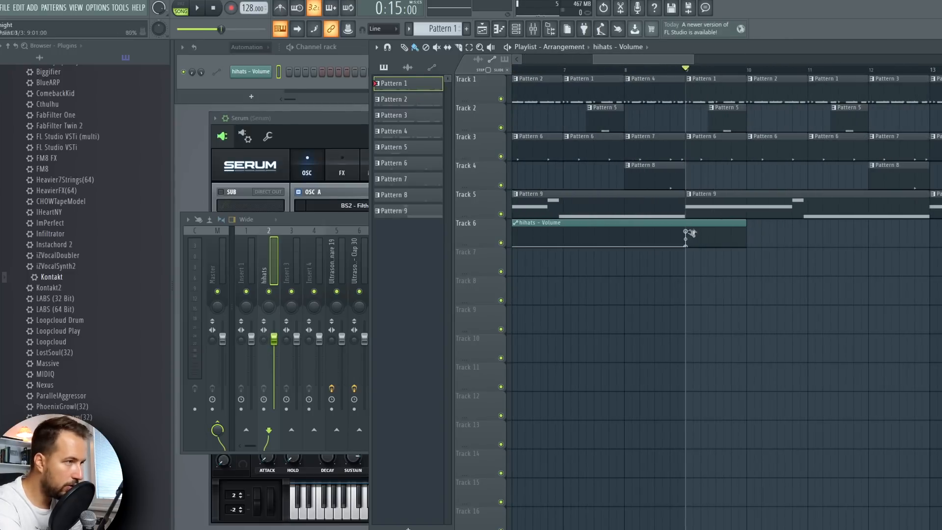
{"action": "left_click_drag", "start_coordinate": [672, 60], "coordinate": [558, 75]}
{"action": "left_click", "coordinate": [555, 77]}
{"action": "key", "text": "space"}
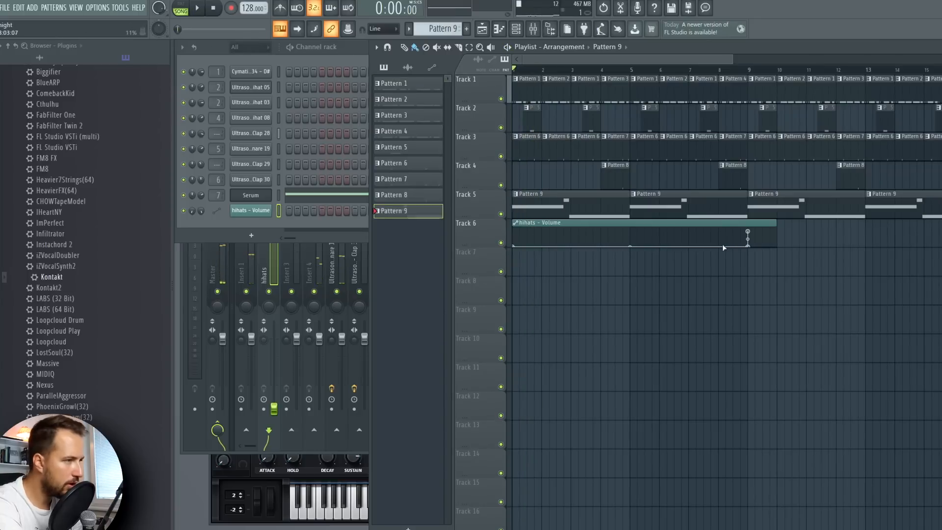
Add a hihats volume automation point at bar 8 to form a curved rise into bar 9, and play the transition
{"action": "right_click", "coordinate": [719, 244]}
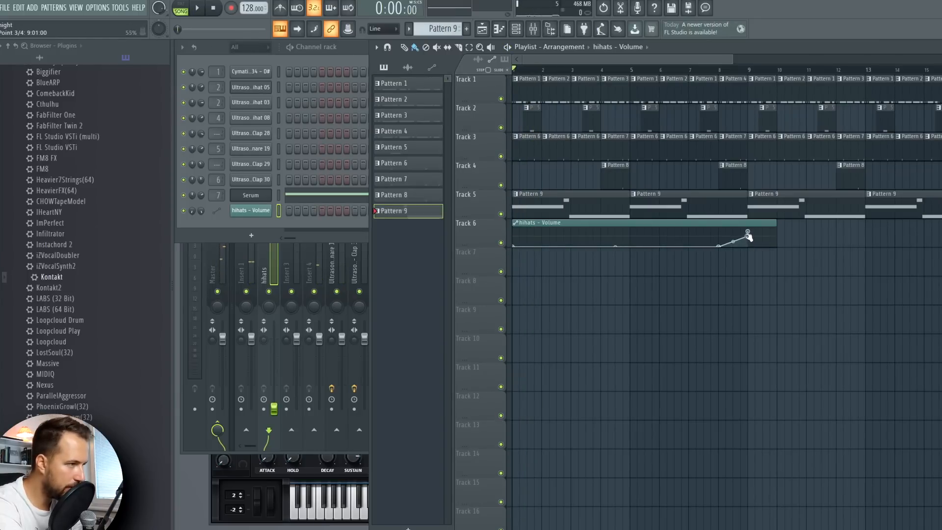
{"action": "left_click", "coordinate": [712, 69]}
{"action": "key", "text": "space"}
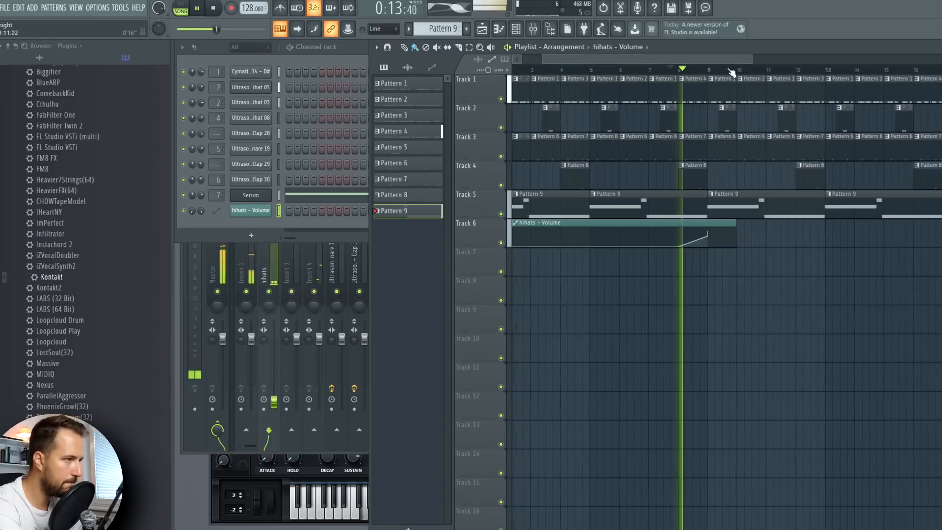
{"action": "scroll", "coordinate": [722, 201], "scroll_direction": "up", "scroll_amount": 4}
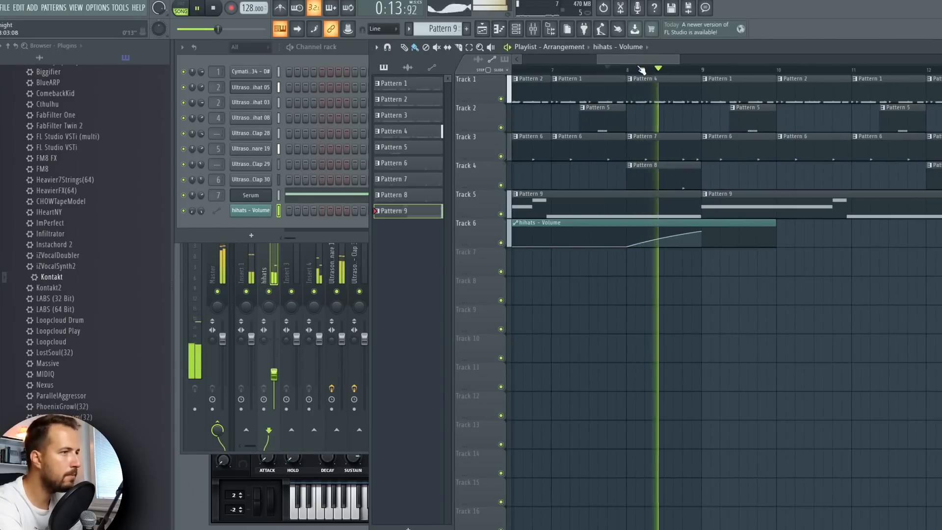
{"action": "scroll", "coordinate": [642, 70], "scroll_direction": "down", "scroll_amount": 2}
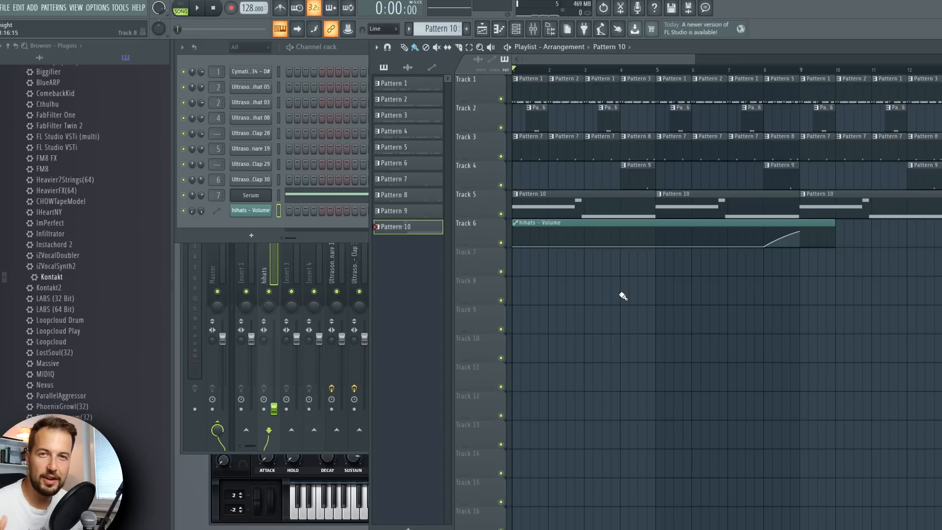
Play Pattern 10 alone to hear the bassline and inspect its BS - Analog patch in Serum
{"action": "left_click", "coordinate": [183, 6]}
{"action": "left_click", "coordinate": [197, 8]}
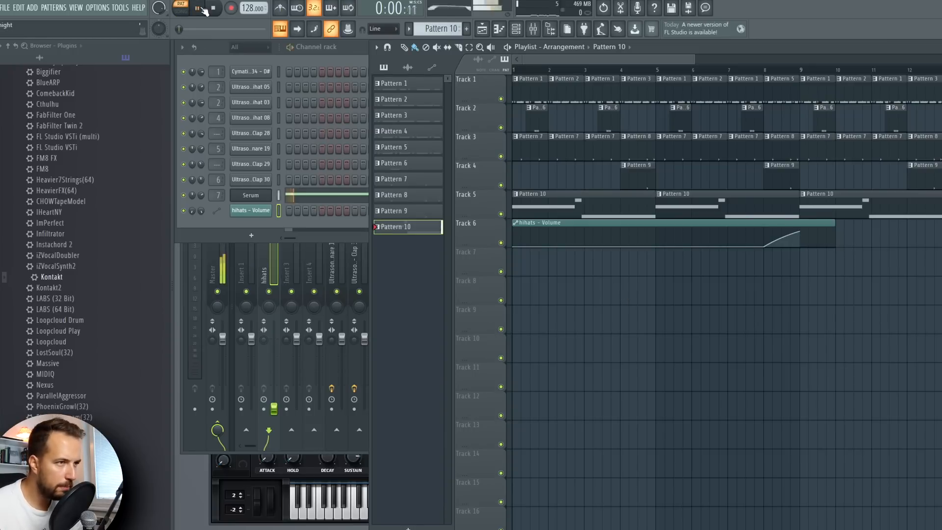
{"action": "left_click", "coordinate": [254, 194]}
{"action": "left_click", "coordinate": [256, 196]}
{"action": "key", "text": "space"}
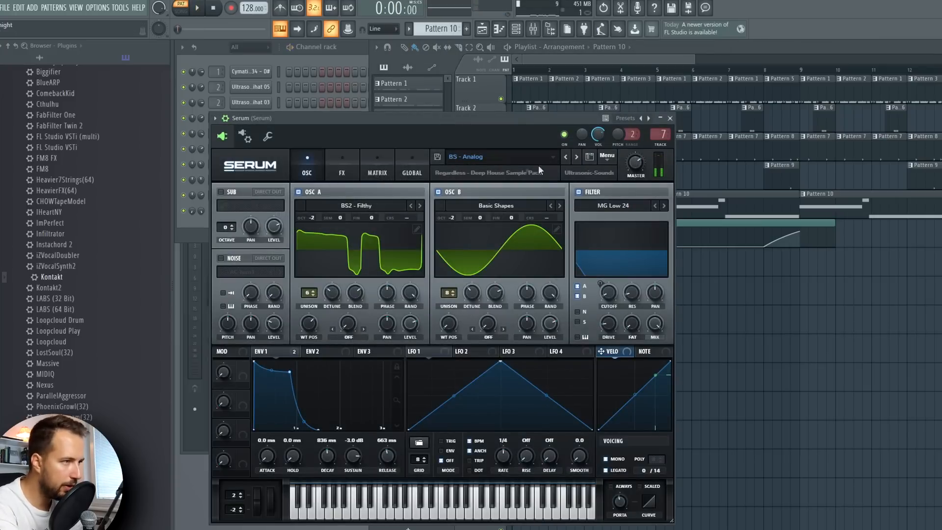
{"action": "left_click", "coordinate": [577, 157]}
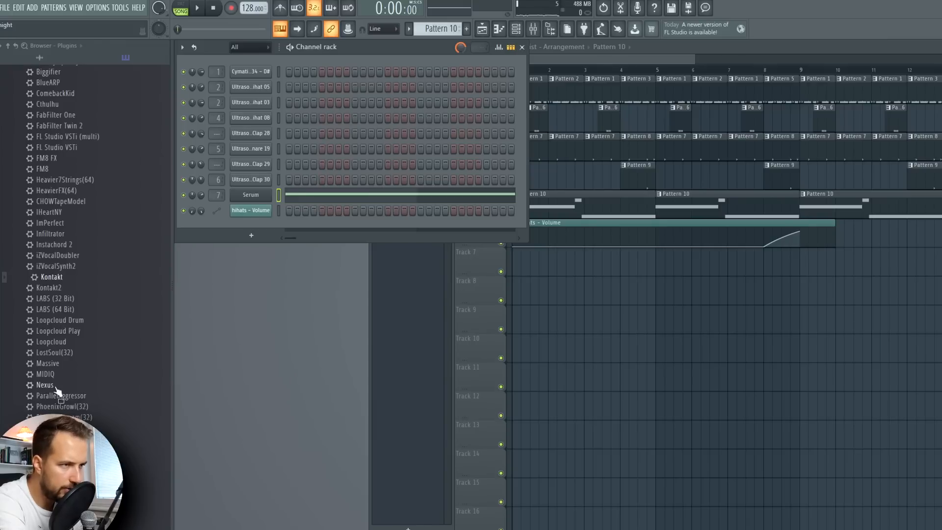
Layer Nexus with the Drone Neverland bass preset under the Serum bassline and lower its filter modifier cutoff to -29
{"action": "left_click_drag", "start_coordinate": [55, 389], "coordinate": [259, 202]}
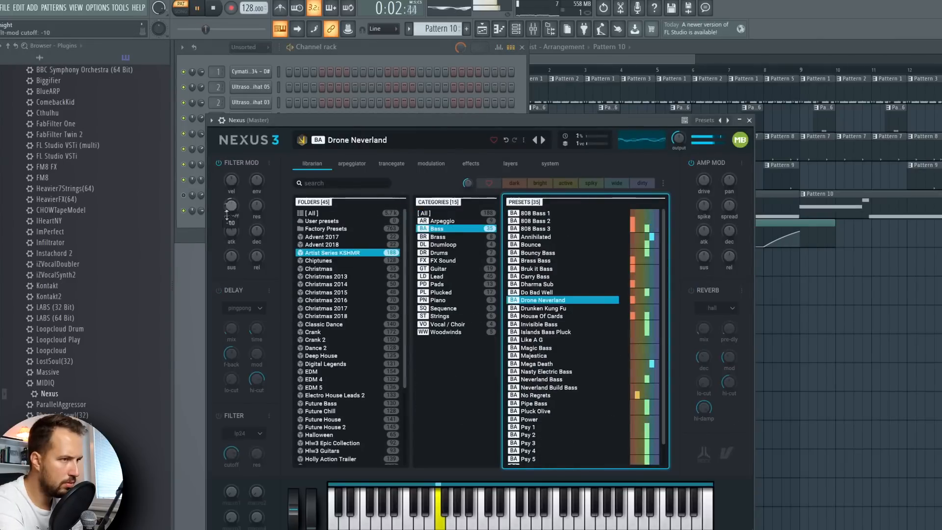
{"action": "mouse_move", "coordinate": [234, 222]}
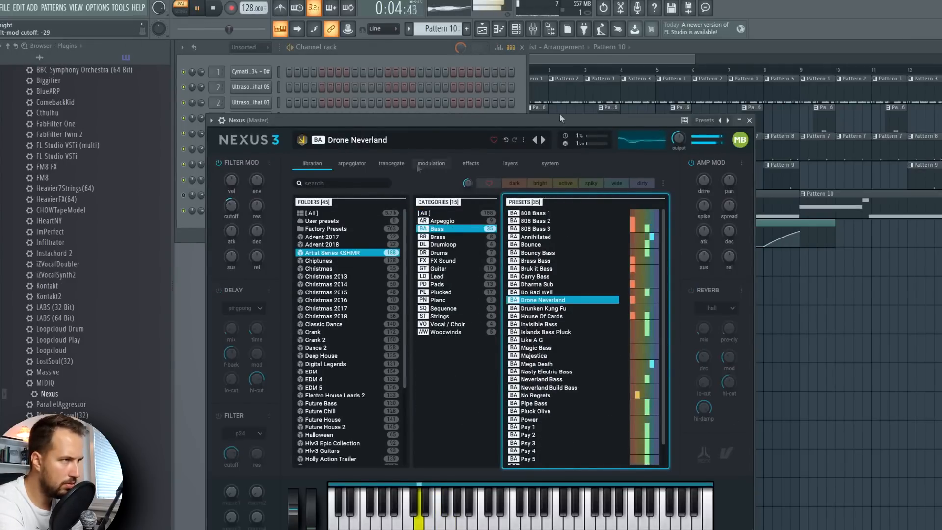
{"action": "left_click", "coordinate": [621, 69]}
{"action": "key", "text": "l"}
{"action": "left_click", "coordinate": [352, 53]}
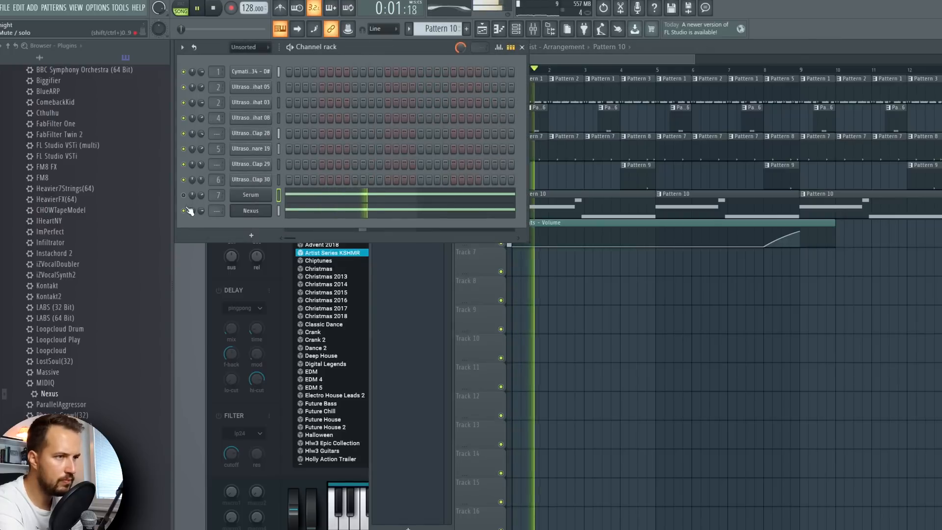
Set Serum's Envelope 1 release to 217 ms and play the layered bass with the drums
{"action": "left_click", "coordinate": [269, 201]}
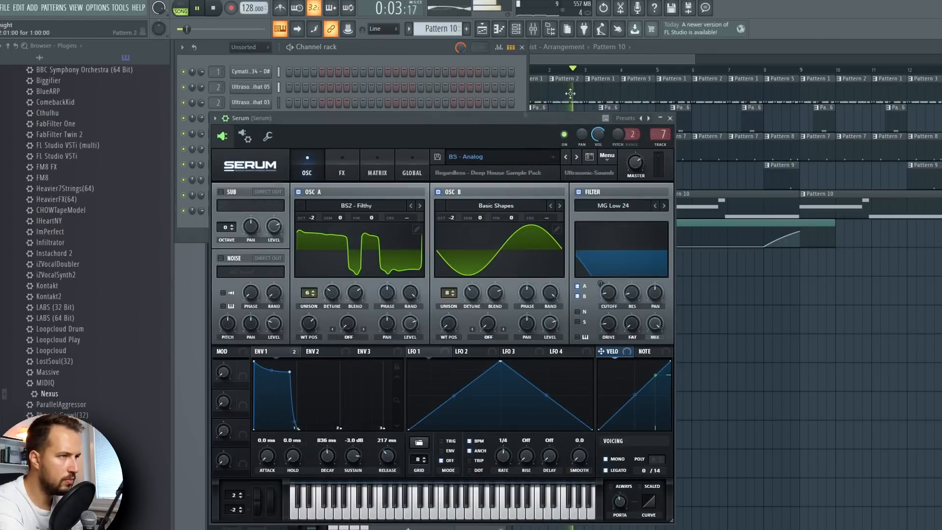
{"action": "left_click", "coordinate": [341, 77]}
{"action": "key", "text": "space"}
Assign the Nexus channel to mixer track 9 and route that track only to the SD track
{"action": "left_click_drag", "start_coordinate": [217, 211], "coordinate": [217, 195]}
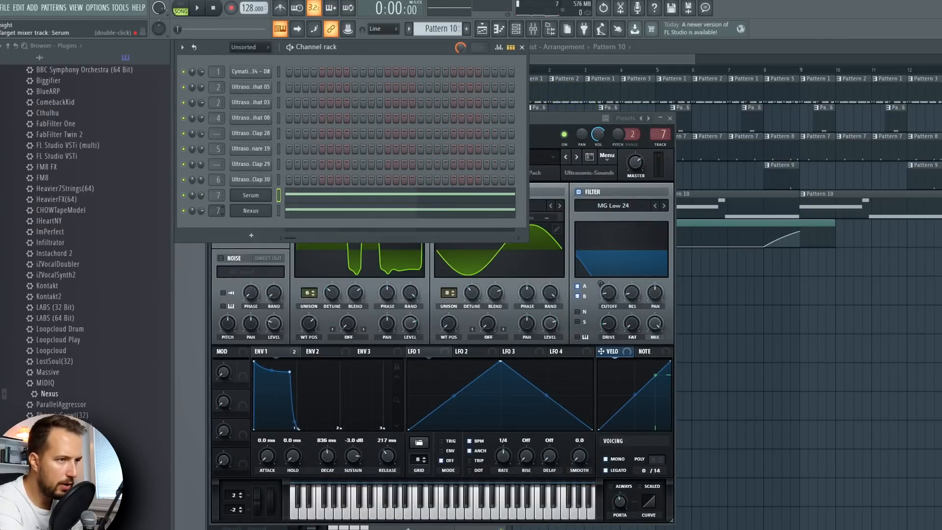
{"action": "left_click", "coordinate": [533, 29]}
{"action": "right_click", "coordinate": [407, 433]}
{"action": "left_click", "coordinate": [441, 450]}
{"action": "left_click", "coordinate": [385, 49]}
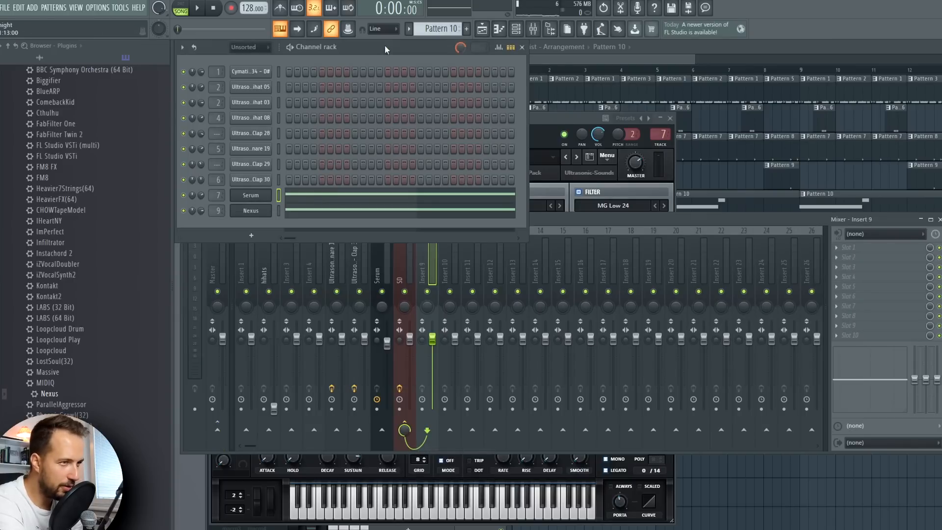
Add Fruity parametric EQ 2 to the Serum mixer track and cut its low end with band 1 as a Steep 8 high-pass
{"action": "left_click", "coordinate": [251, 195]}
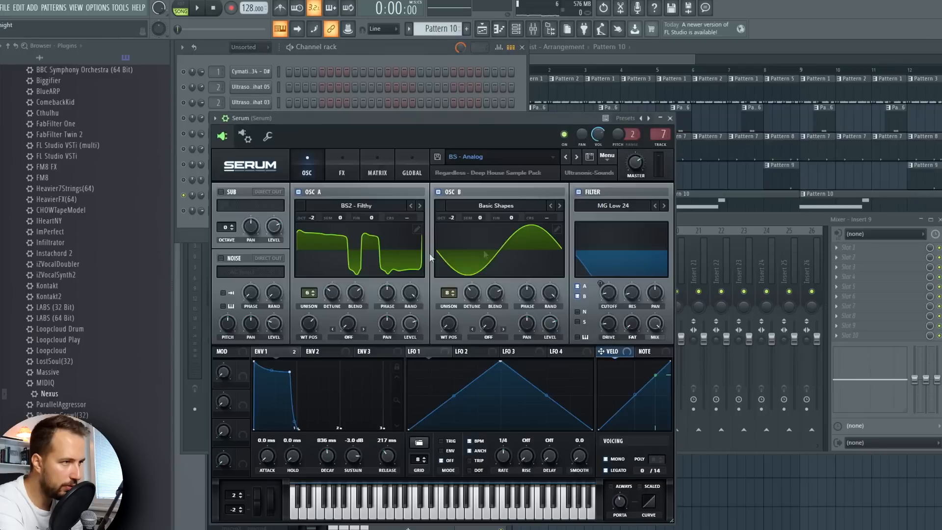
{"action": "left_click", "coordinate": [670, 119]}
{"action": "key", "text": "space"}
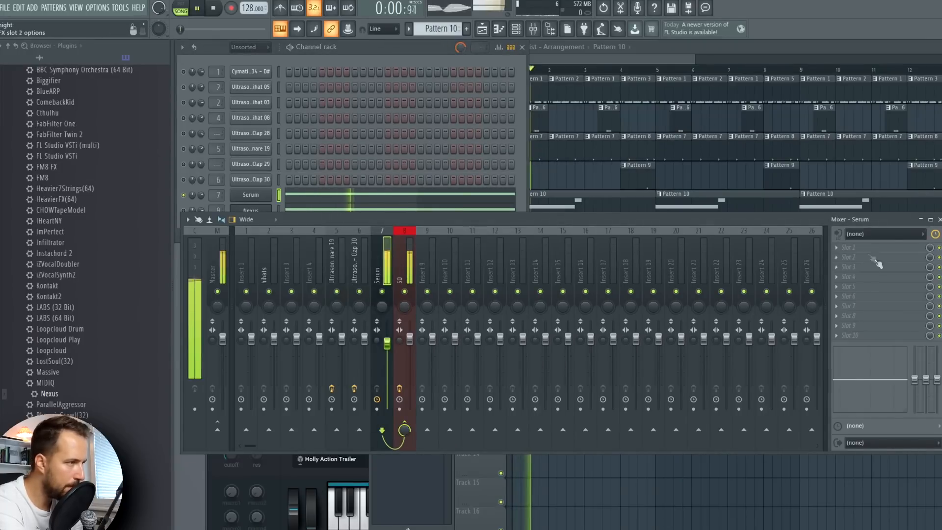
{"action": "left_click", "coordinate": [850, 247]}
{"action": "left_click", "coordinate": [698, 384]}
{"action": "key", "text": "space"}
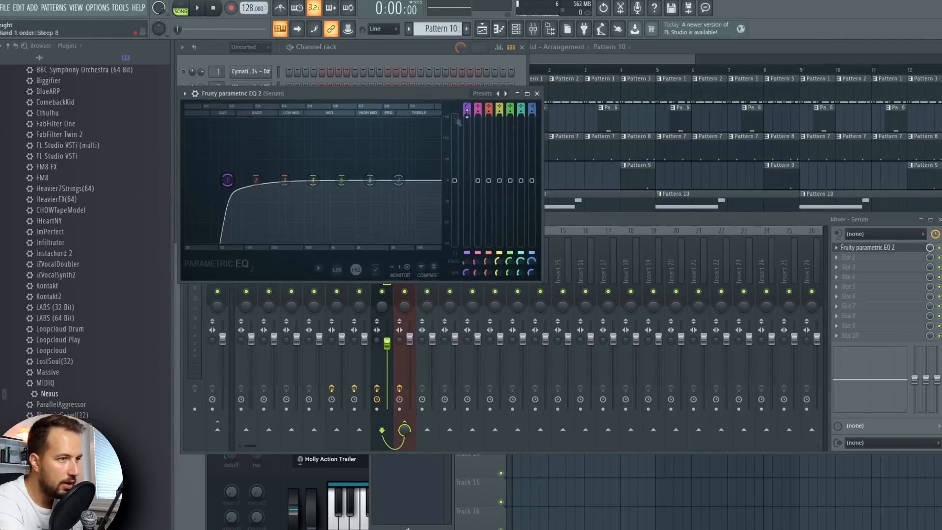
{"action": "left_click_drag", "start_coordinate": [228, 180], "coordinate": [250, 180]}
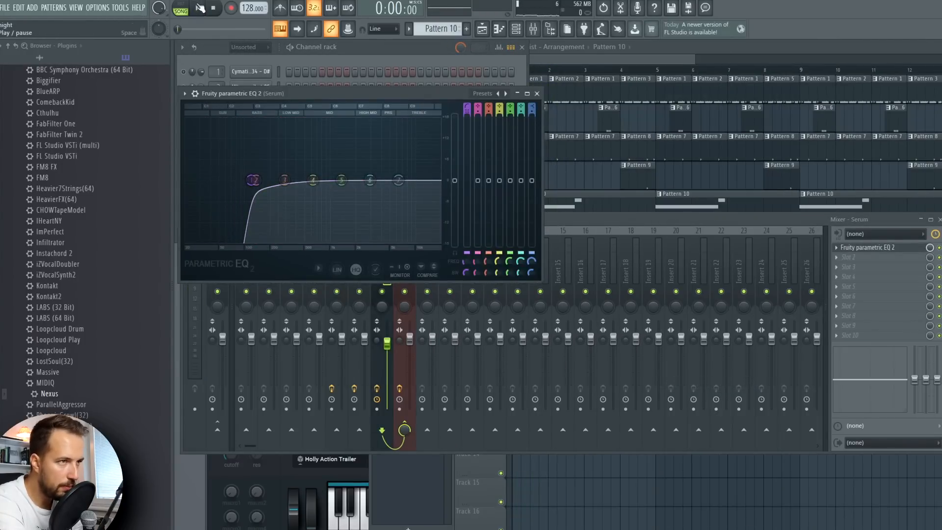
Play the equalized Serum bass soloed and compare it with the full bass layer
{"action": "key", "text": "space"}
{"action": "left_click", "coordinate": [379, 63]}
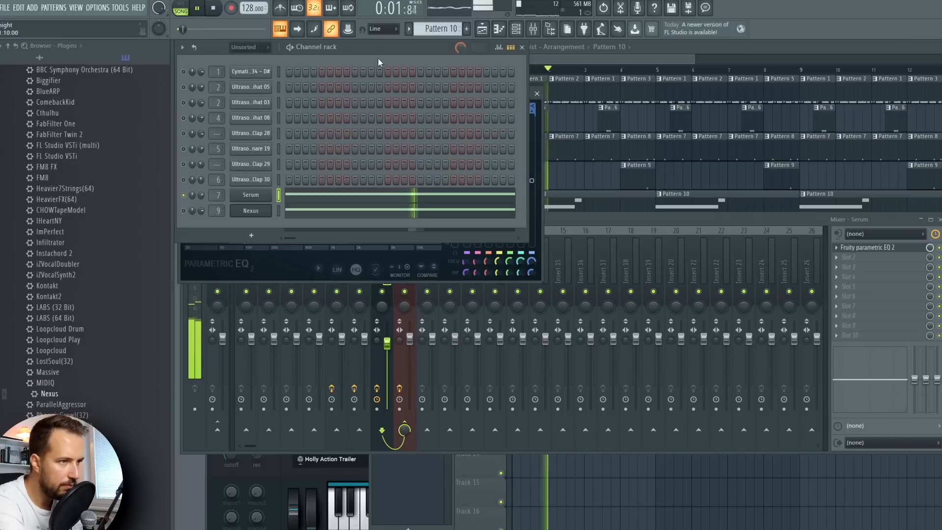
{"action": "key", "text": "space"}
{"action": "key", "text": "space"}
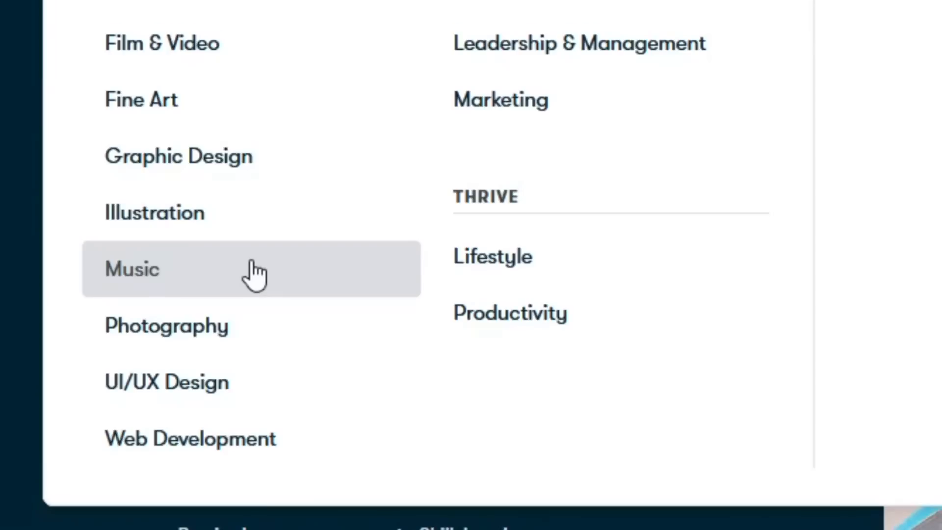
Switch to Skillshare in the browser, open the Music category and browse its featured and popular classes
{"action": "left_click", "coordinate": [248, 273]}
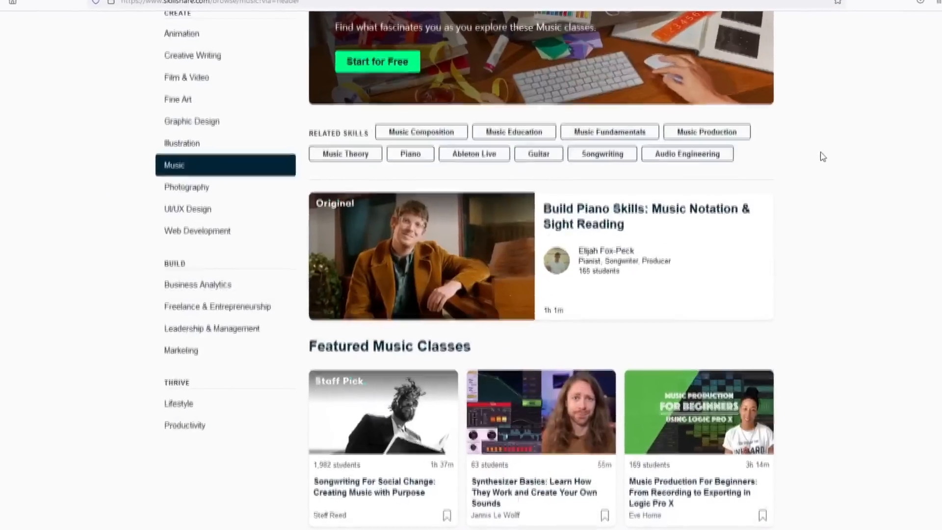
{"action": "scroll", "coordinate": [820, 155], "scroll_direction": "down", "scroll_amount": 5}
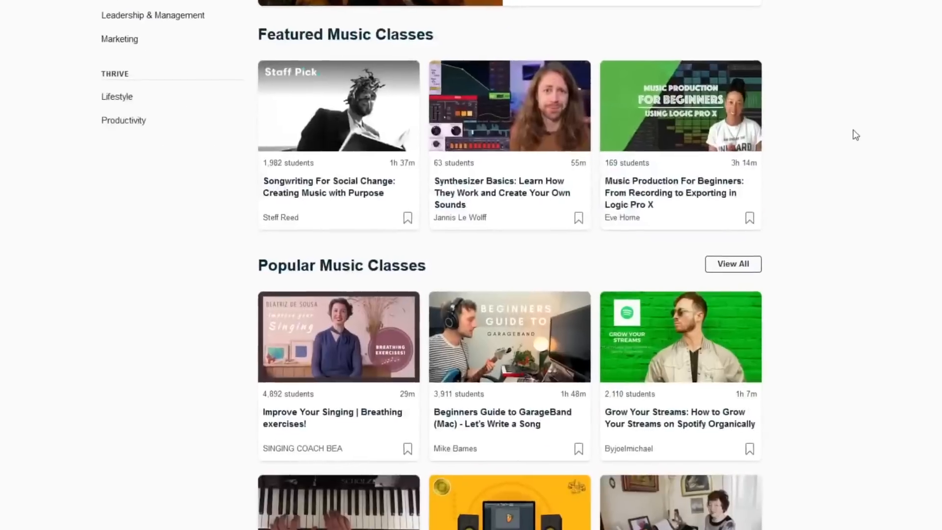
{"action": "scroll", "coordinate": [856, 135], "scroll_direction": "down", "scroll_amount": 7}
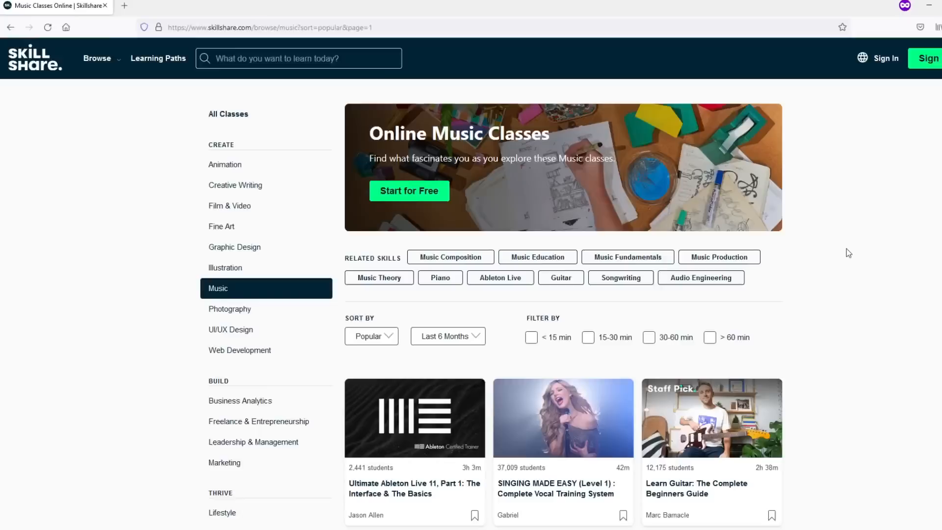
{"action": "scroll", "coordinate": [848, 249], "scroll_direction": "down", "scroll_amount": 2}
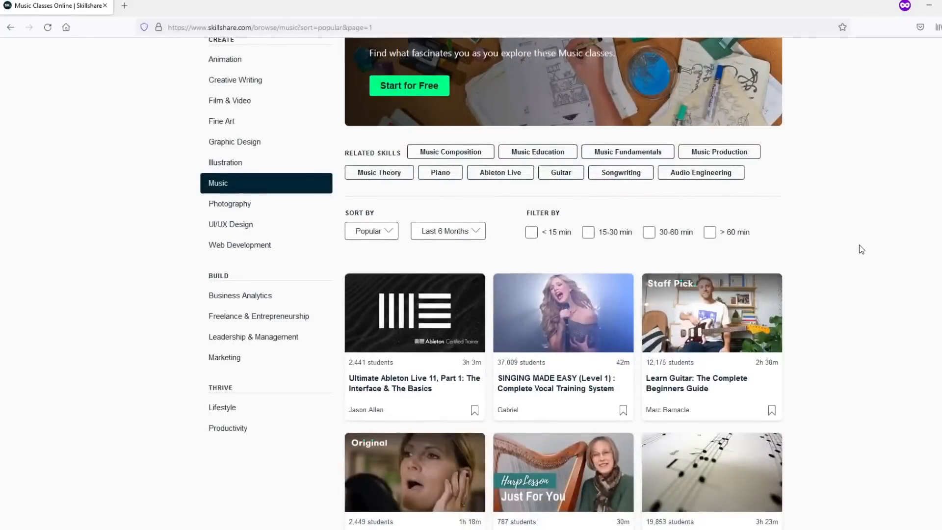
{"action": "scroll", "coordinate": [859, 246], "scroll_direction": "down", "scroll_amount": 5}
{"action": "scroll", "coordinate": [878, 238], "scroll_direction": "down", "scroll_amount": 6}
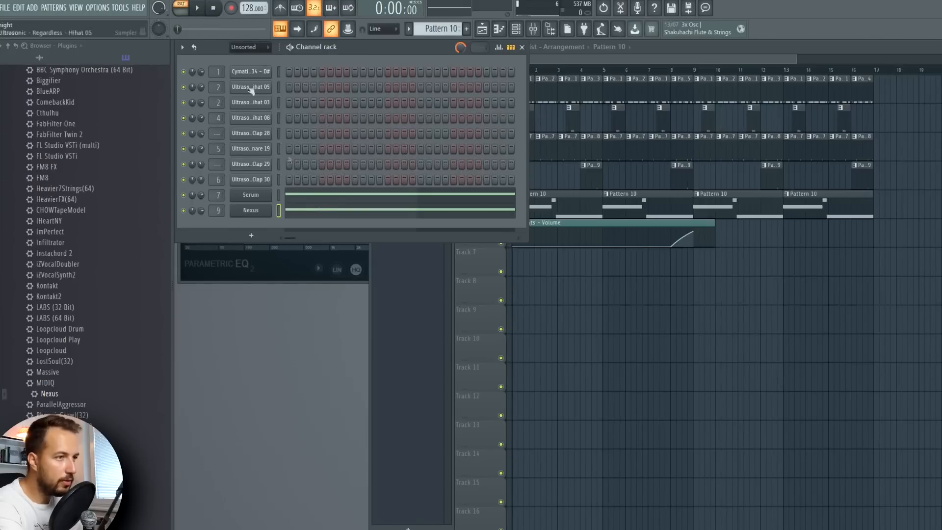
Switch back to FL Studio and play the Nexus bass notes of Pattern 10 in the piano roll
{"action": "left_click", "coordinate": [322, 210]}
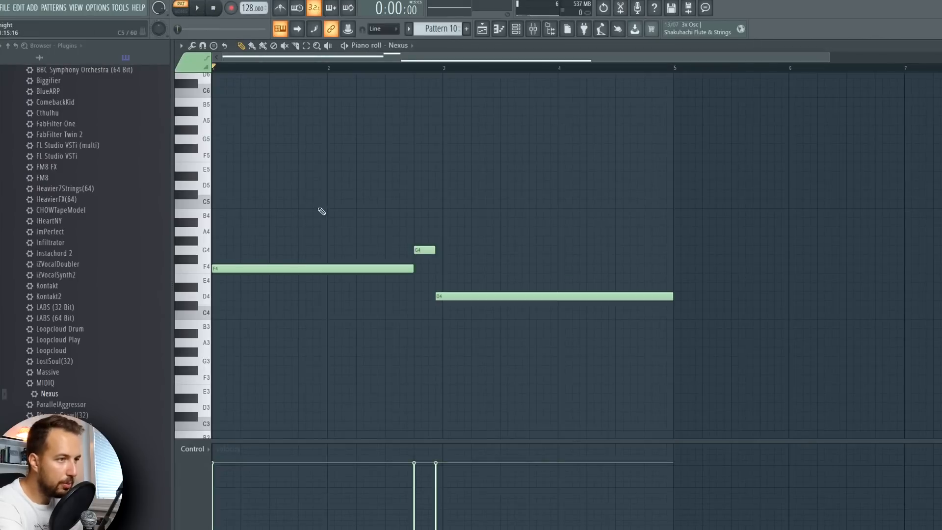
{"action": "left_click", "coordinate": [201, 8]}
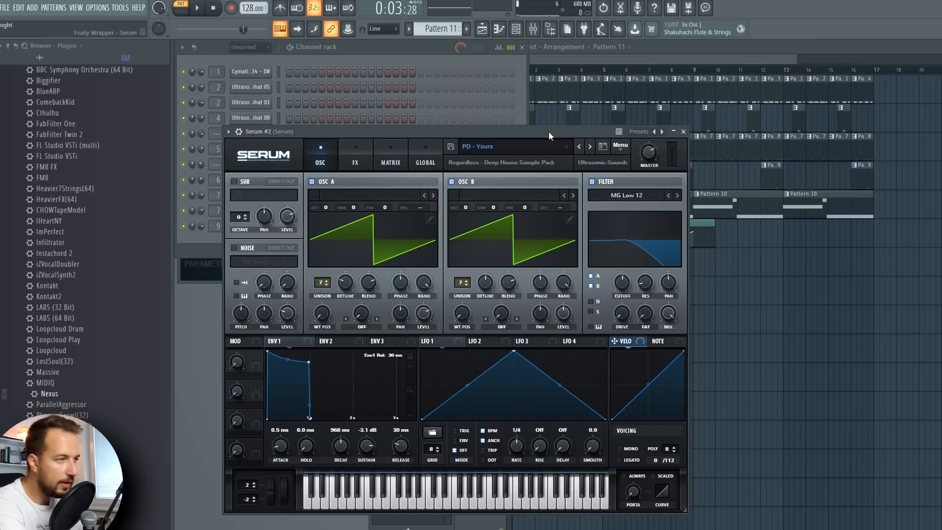
Audition a D minor chord twice on Serum #2 with the PD - Yours preset and show the plugin's wrapper settings
{"action": "key", "text": "v"}
{"action": "key", "text": "n"}
{"action": "key", "text": "x"}
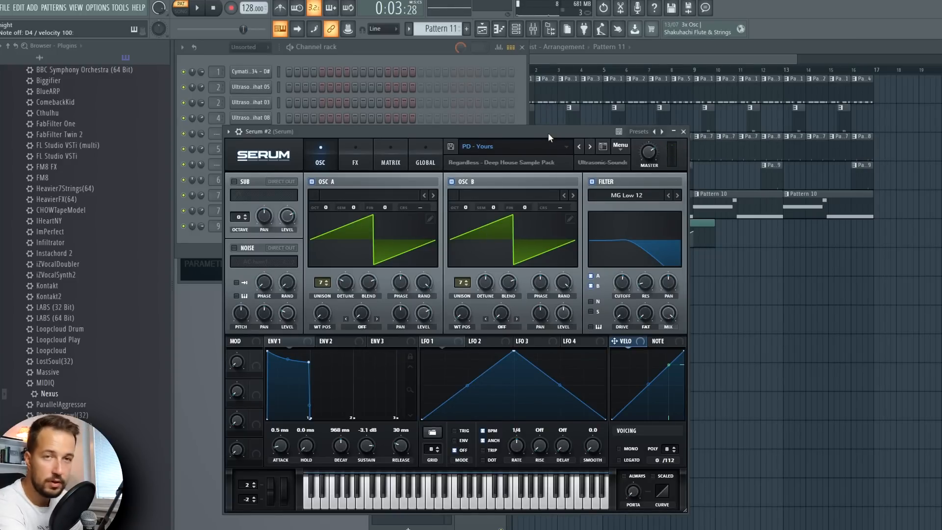
{"action": "key", "text": "v"}
{"action": "key", "text": "n"}
{"action": "key", "text": "x"}
{"action": "left_click", "coordinate": [239, 132]}
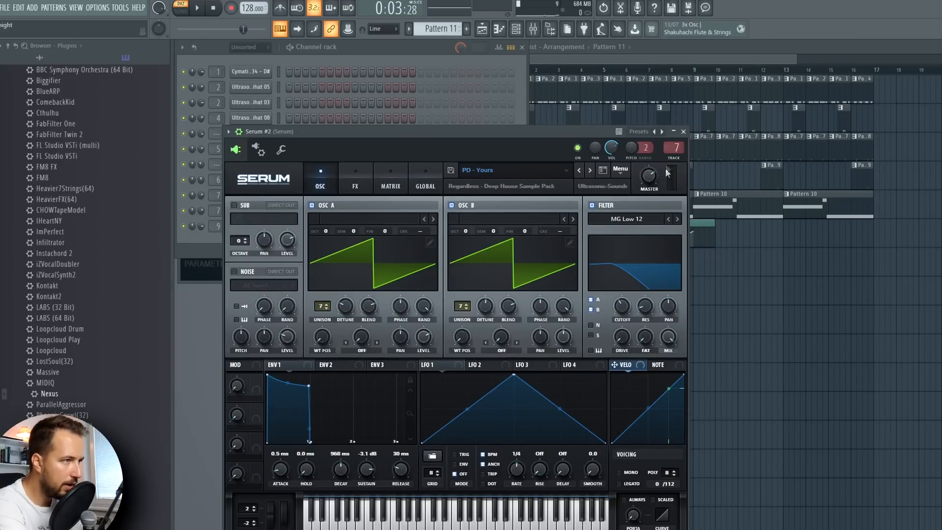
Assign Serum #2 to mixer insert 10 and route that insert only to the SD track
{"action": "left_click_drag", "start_coordinate": [674, 149], "coordinate": [674, 141]}
{"action": "left_click", "coordinate": [533, 28]}
{"action": "right_click", "coordinate": [406, 431]}
{"action": "left_click", "coordinate": [441, 445]}
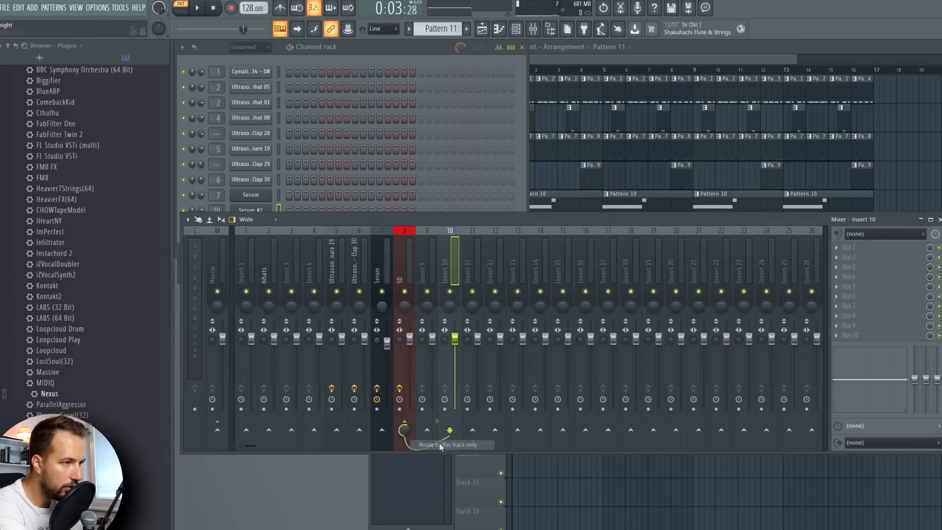
Add Fruity Parametric EQ 2 to insert 10 and cut the lows with band 1 as a steep high pass raised into the bass range
{"action": "left_click", "coordinate": [848, 248]}
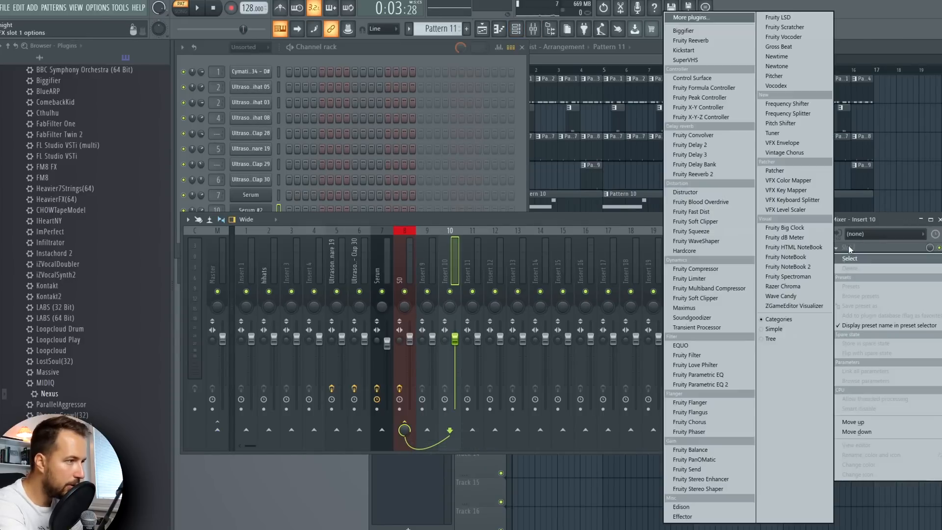
{"action": "left_click", "coordinate": [714, 386]}
{"action": "right_click", "coordinate": [308, 260]}
{"action": "mouse_move", "coordinate": [326, 287]}
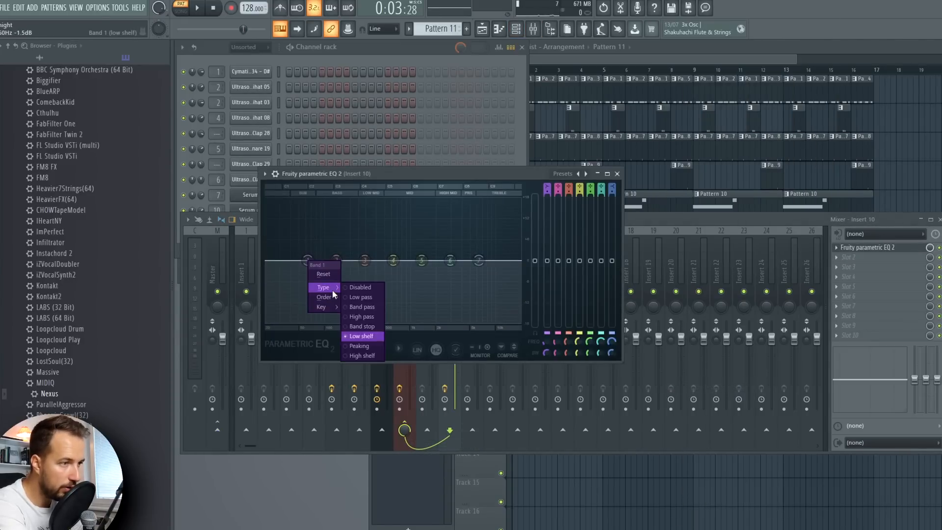
{"action": "left_click", "coordinate": [366, 317]}
{"action": "scroll", "coordinate": [304, 262], "scroll_direction": "up", "scroll_amount": 4}
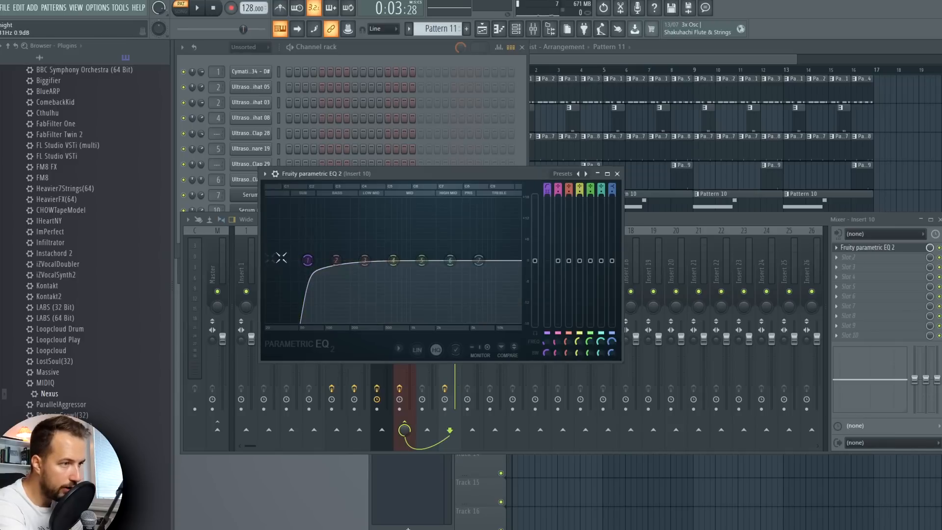
{"action": "left_click_drag", "start_coordinate": [308, 260], "coordinate": [336, 260]}
{"action": "key", "text": "space"}
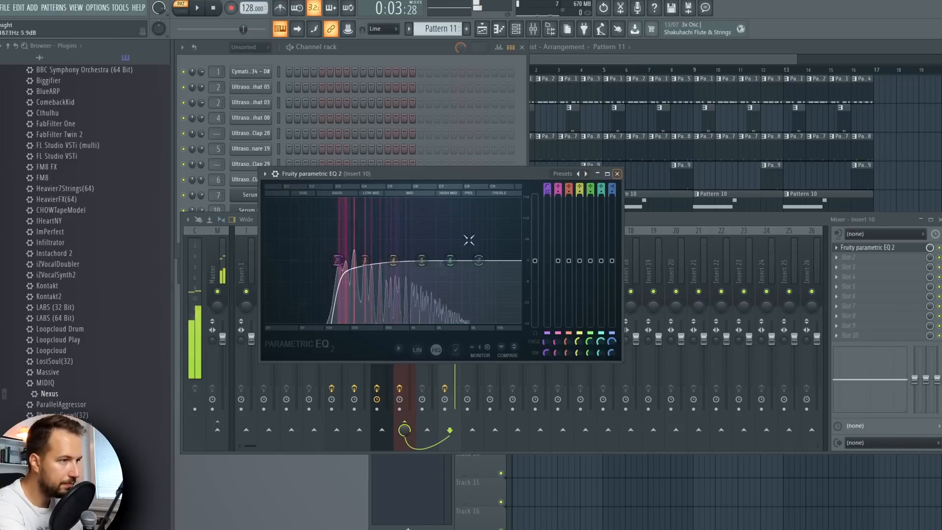
{"action": "left_click", "coordinate": [617, 174]}
Load Fruity Reeverb in the second effect slot of insert 10 and audition the chord sound through it
{"action": "left_click", "coordinate": [837, 258]}
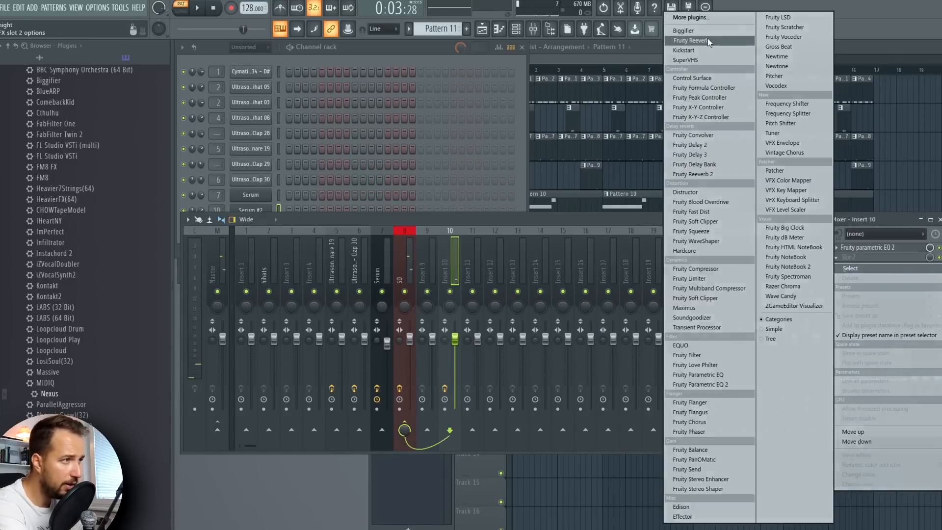
{"action": "left_click", "coordinate": [710, 41]}
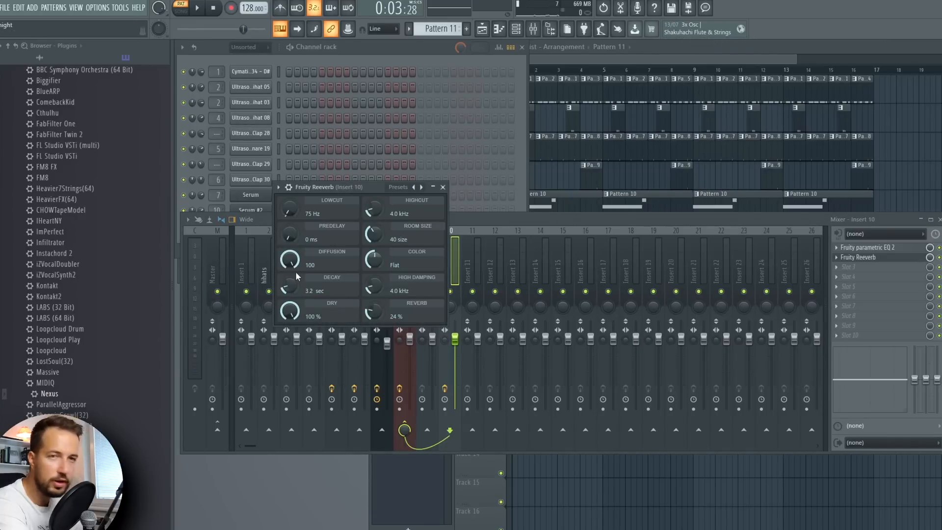
{"action": "key", "text": "v"}
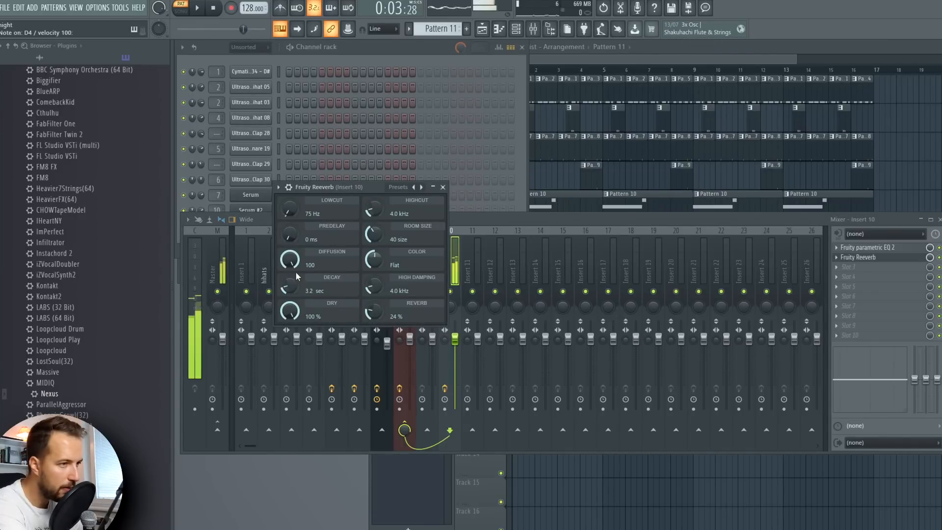
Place Pattern 11 at the start of Track 7 and bring the F4, G4 and D4 root notes into Serum #2's piano roll
{"action": "key", "text": "F5"}
{"action": "left_click_drag", "start_coordinate": [526, 254], "coordinate": [516, 256]}
{"action": "left_click", "coordinate": [517, 209]}
{"action": "left_click", "coordinate": [277, 231]}
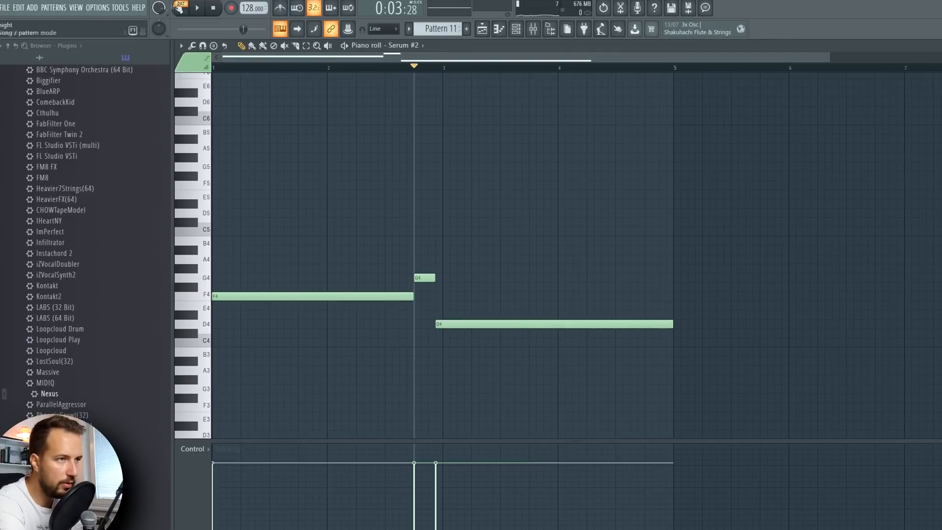
{"action": "key", "text": "space"}
Stack F5, A5 and C6 over the first F4 note at the same length and play the chord
{"action": "left_click", "coordinate": [223, 186]}
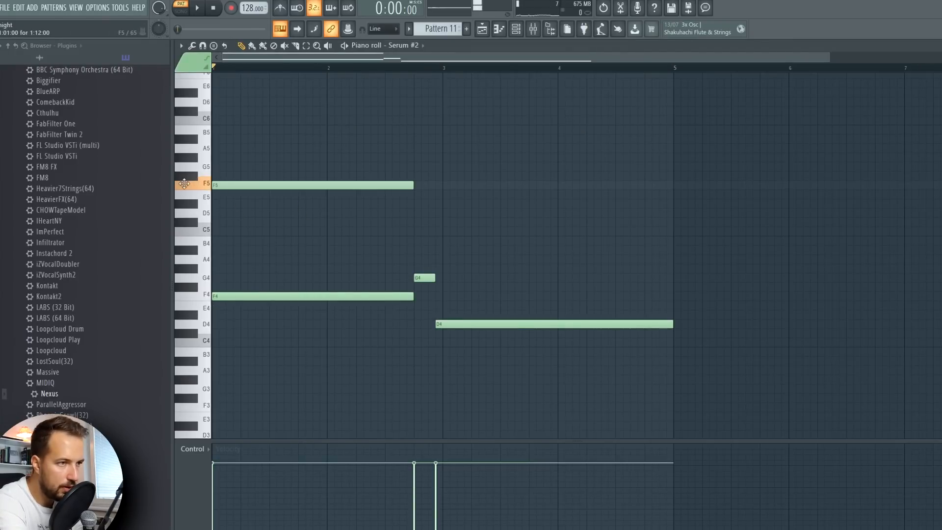
{"action": "left_click", "coordinate": [218, 148]}
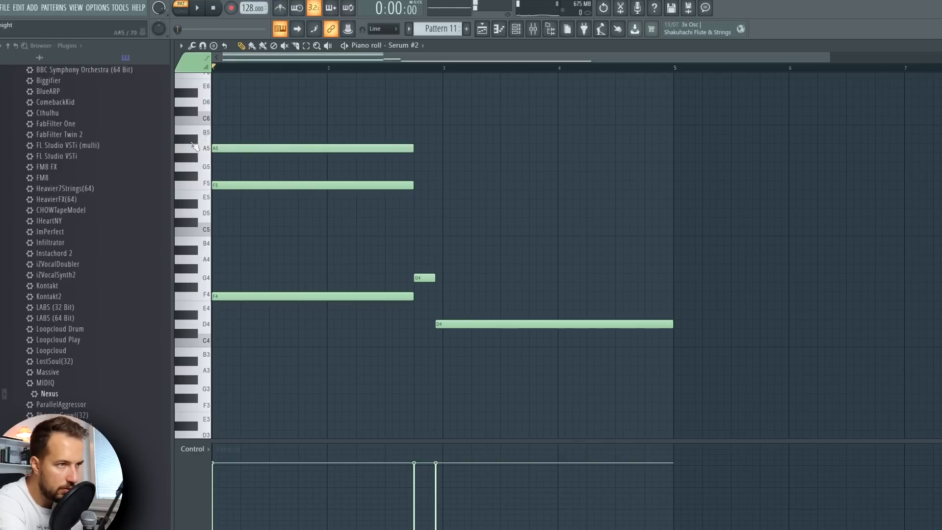
{"action": "left_click", "coordinate": [218, 121]}
{"action": "key", "text": "space"}
{"action": "key", "text": "space"}
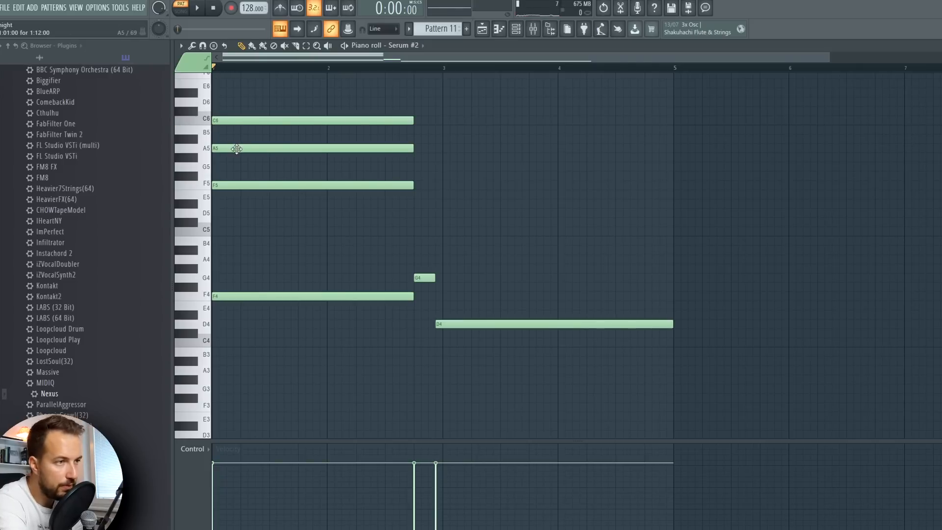
Compare the first chord with its middle note at G#5 and at A5, playing each version
{"action": "left_click_drag", "start_coordinate": [234, 148], "coordinate": [231, 157]}
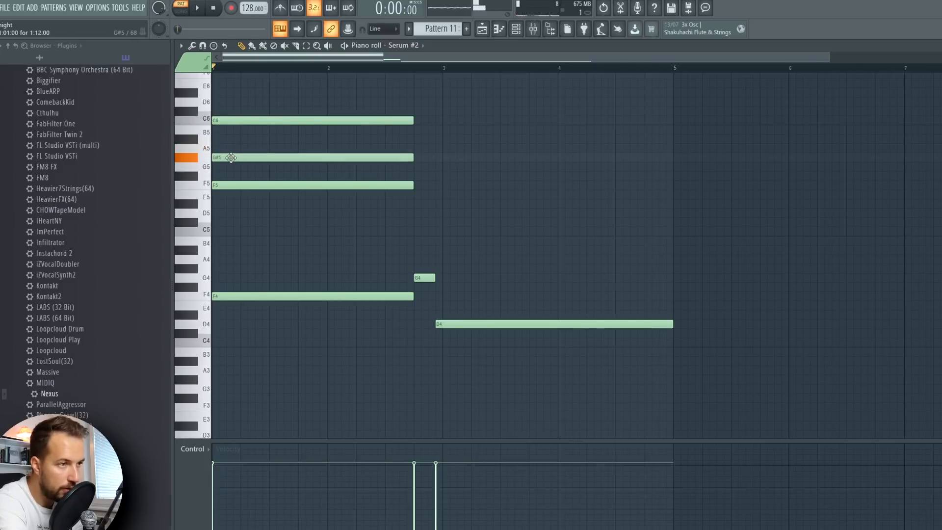
{"action": "key", "text": "space"}
{"action": "key", "text": "space"}
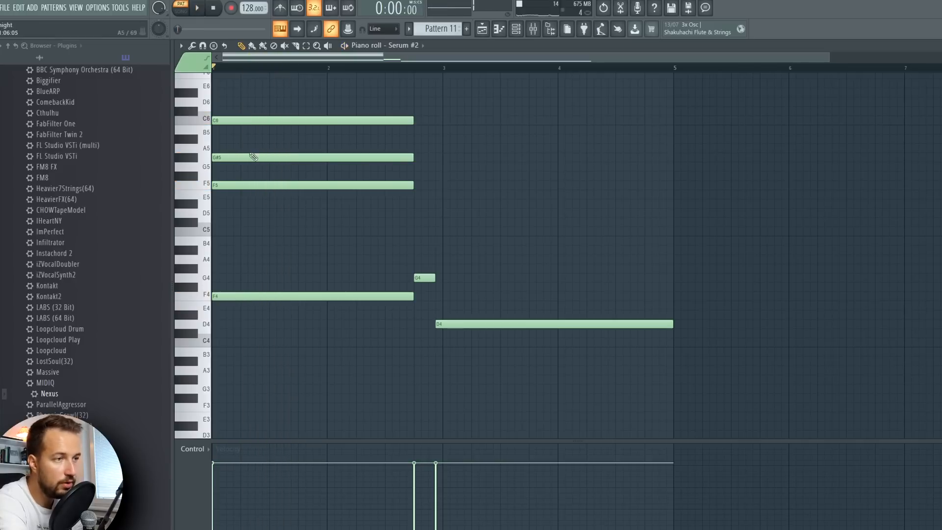
{"action": "left_click_drag", "start_coordinate": [234, 159], "coordinate": [227, 146]}
{"action": "key", "text": "space"}
{"action": "key", "text": "space"}
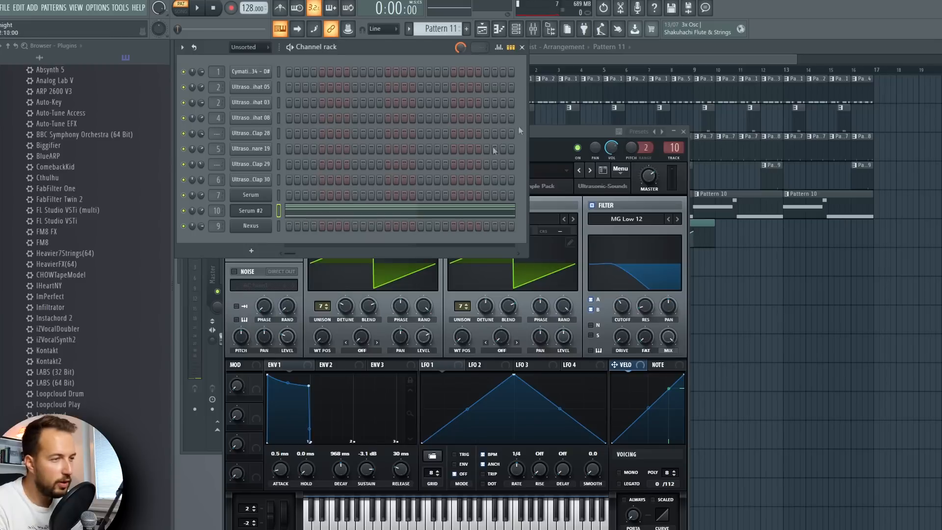
Replace the Serum #2 instrument with Pigments from the plugin browser, keeping the chord notes on the channel
{"action": "scroll", "coordinate": [105, 242], "scroll_direction": "up", "scroll_amount": 2}
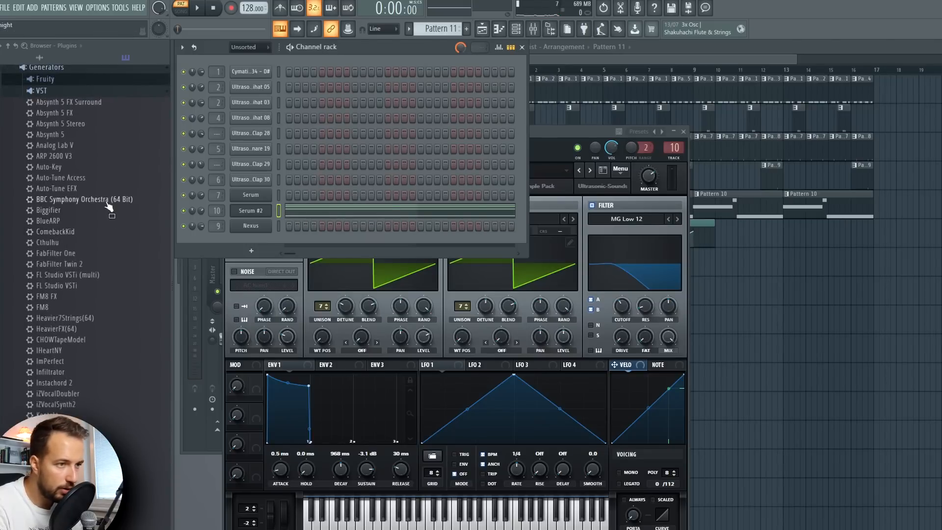
{"action": "scroll", "coordinate": [109, 207], "scroll_direction": "down", "scroll_amount": 6}
{"action": "left_click_drag", "start_coordinate": [54, 374], "coordinate": [251, 210]}
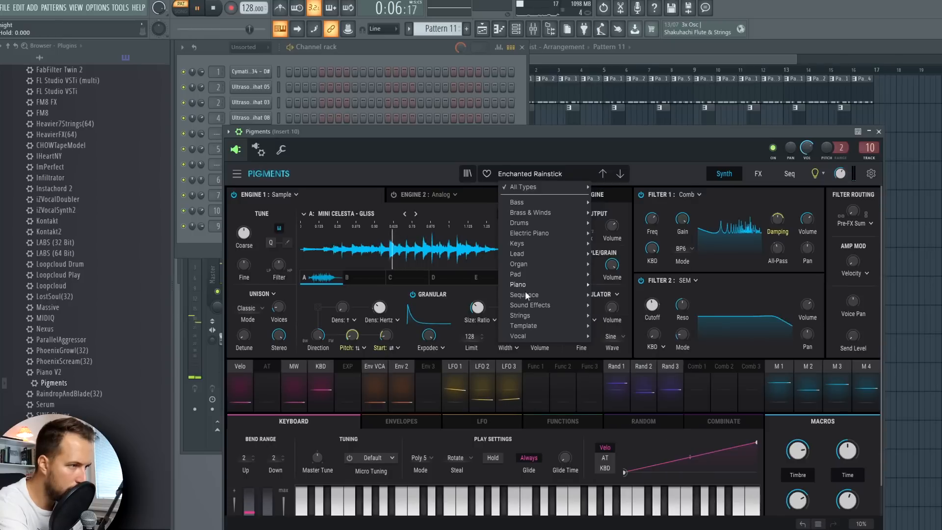
Audition Pigments pad presets during playback and settle on Antares
{"action": "mouse_move", "coordinate": [525, 294]}
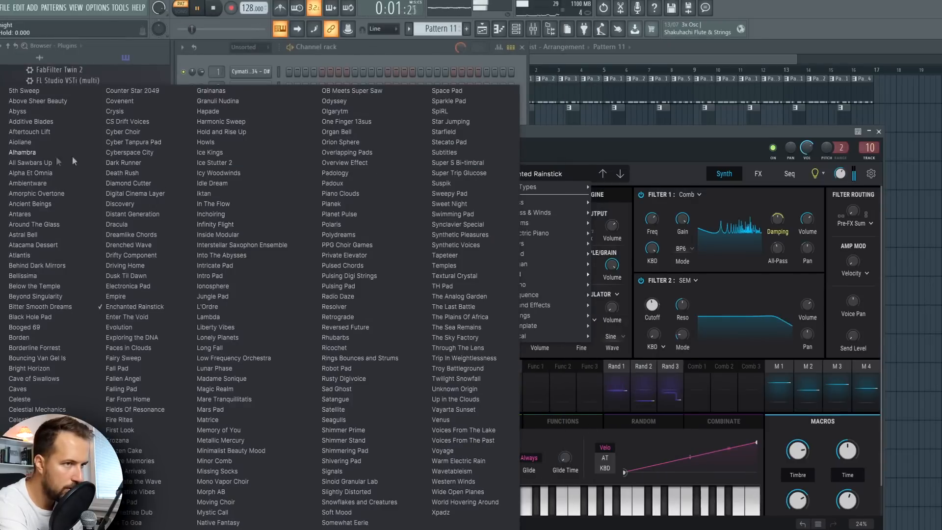
{"action": "left_click", "coordinate": [73, 160]}
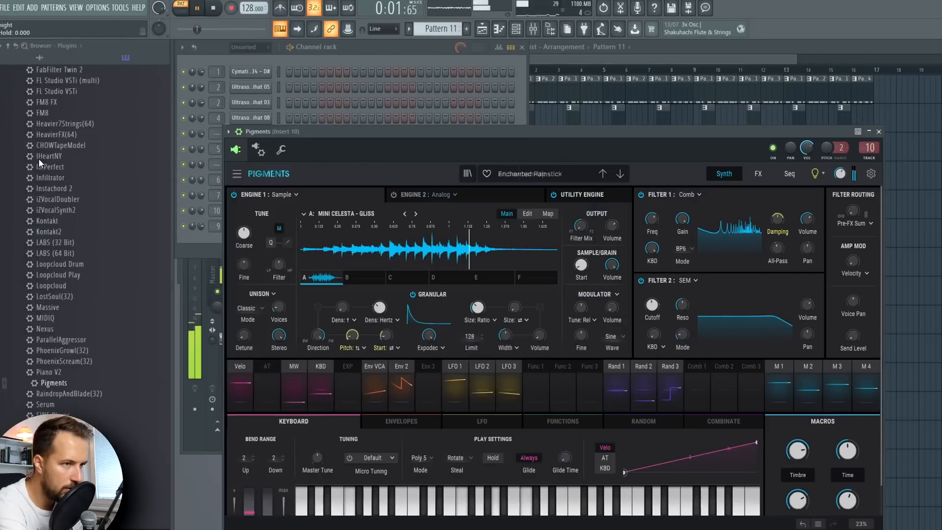
{"action": "left_click", "coordinate": [621, 174]}
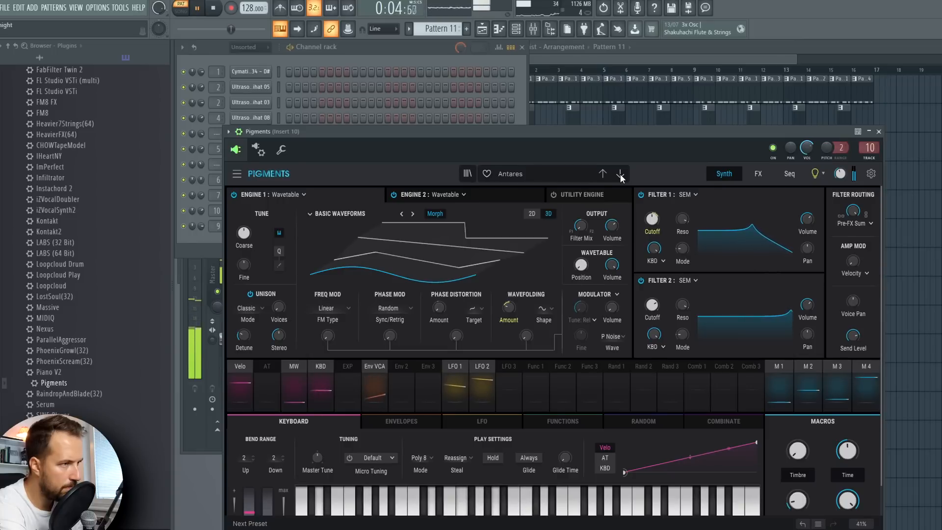
{"action": "left_click", "coordinate": [375, 49]}
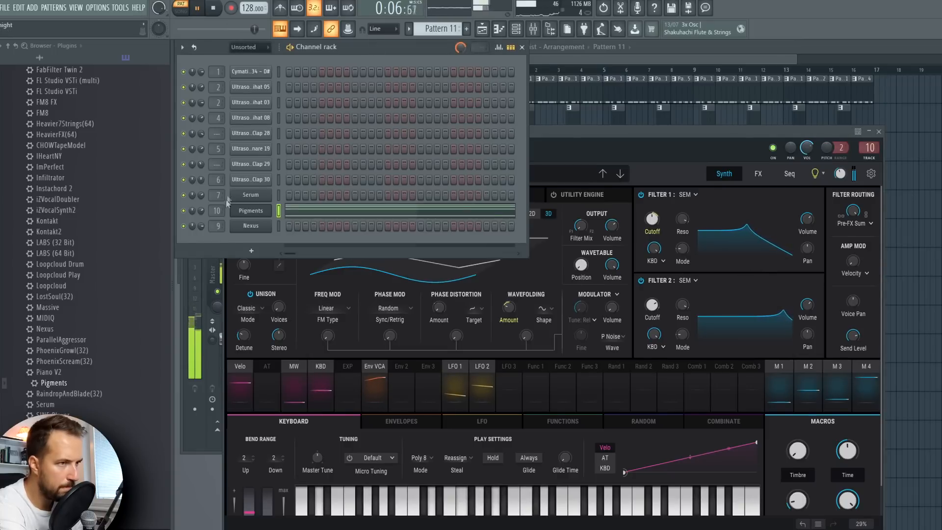
{"action": "key", "text": "space"}
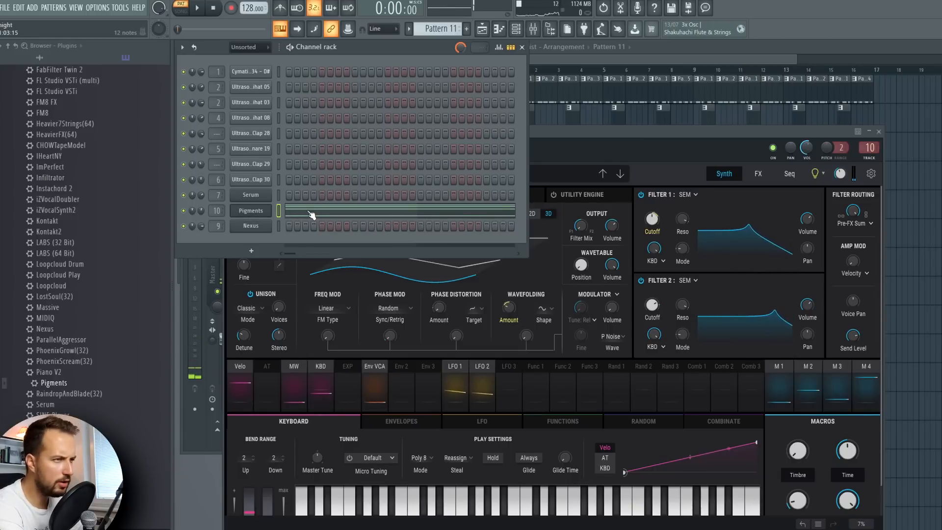
Transpose the Pigments chord notes up one octave and play Pattern 11
{"action": "left_click", "coordinate": [312, 215]}
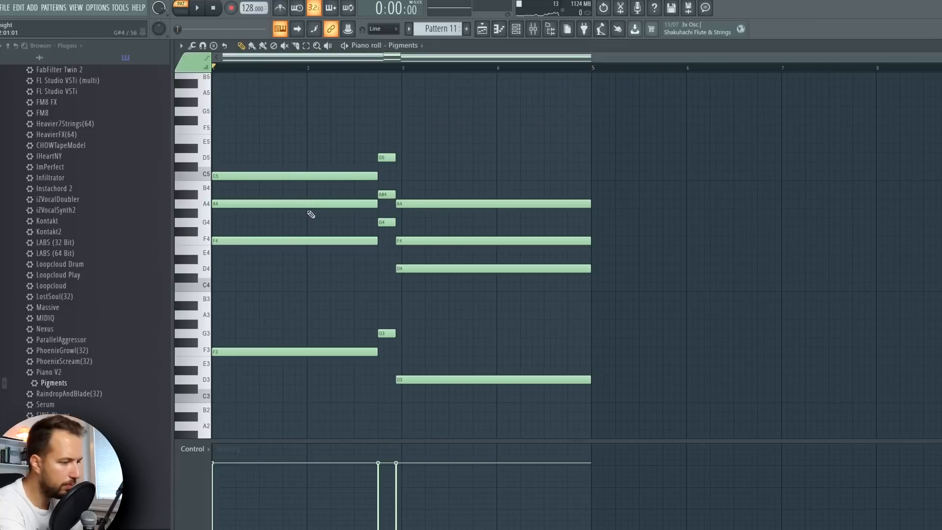
{"action": "key", "text": "space"}
{"action": "scroll", "coordinate": [790, 203], "scroll_direction": "up", "scroll_amount": 2}
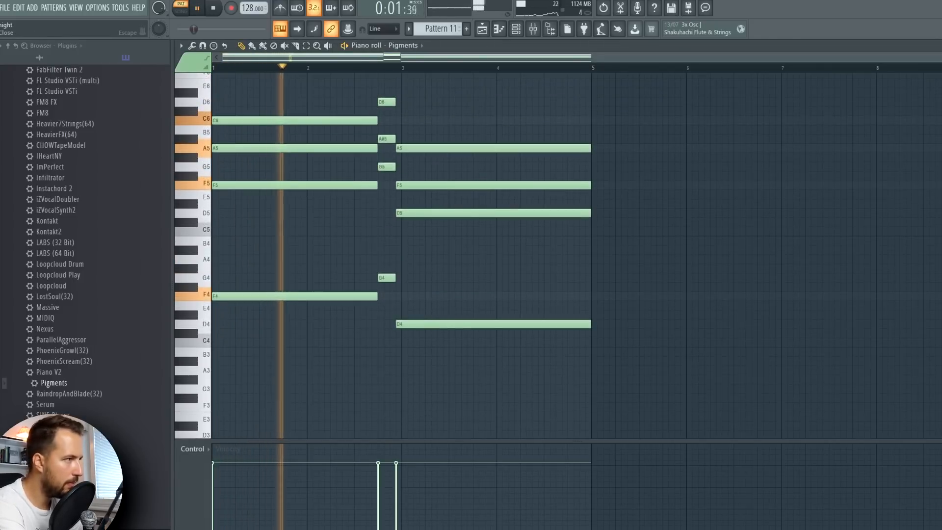
{"action": "key", "text": "Escape"}
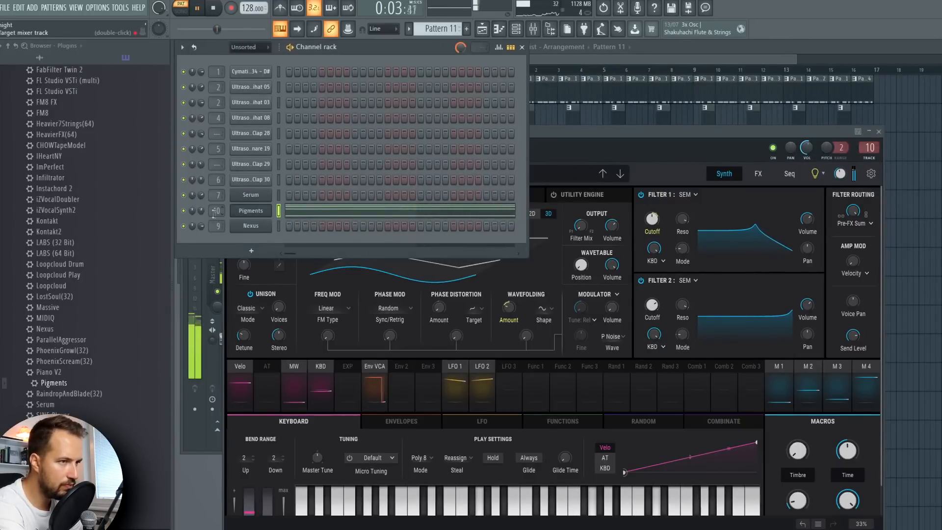
{"action": "key", "text": "space"}
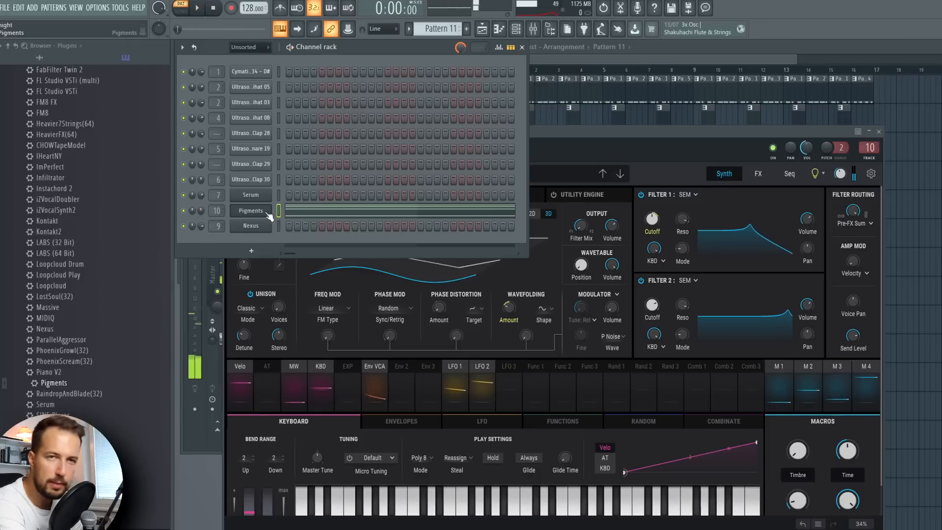
Clone the Pigments channel with its notes and switch the copy to a different pad preset
{"action": "right_click", "coordinate": [262, 214]}
{"action": "left_click", "coordinate": [294, 299]}
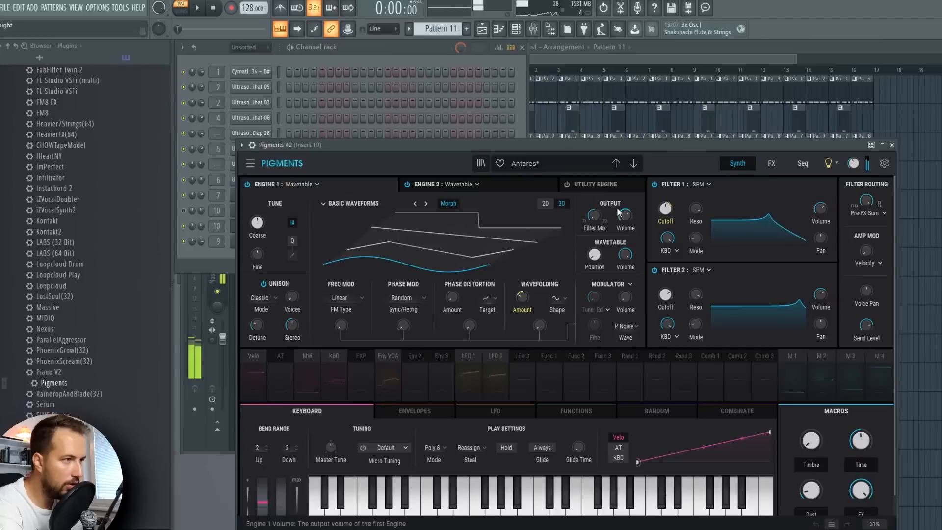
{"action": "left_click", "coordinate": [635, 163]}
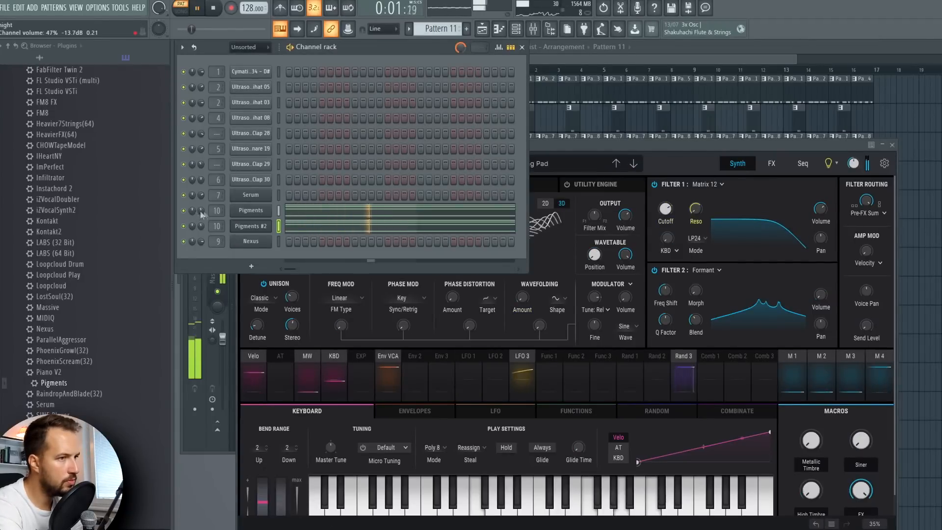
Balance the channel volumes of Pigments and Pigments #2 during playback
{"action": "left_click_drag", "start_coordinate": [200, 210], "coordinate": [206, 225]}
{"action": "left_click", "coordinate": [920, 124]}
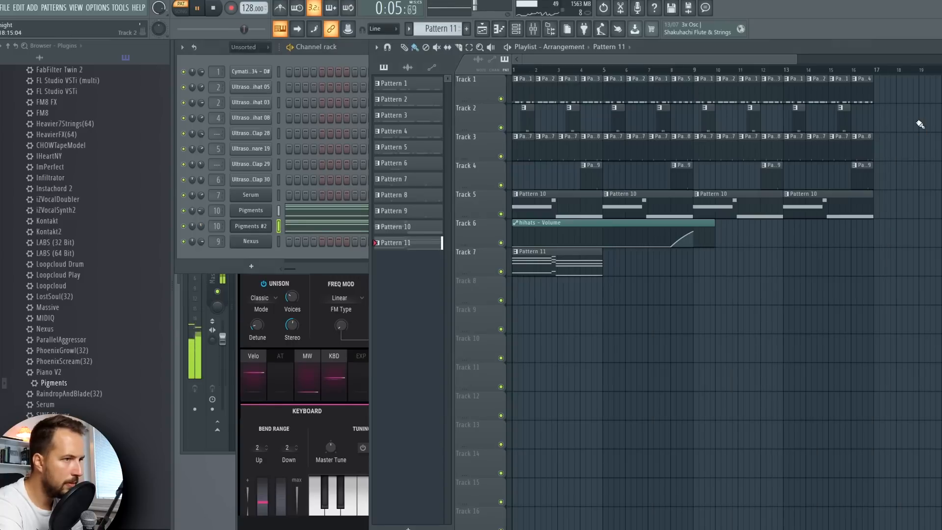
{"action": "left_click_drag", "start_coordinate": [202, 225], "coordinate": [203, 228]}
Add Fruity Stereo Shaper to the fourth effect slot of insert 10 with a Stereoize preset and listen to the widened chords
{"action": "left_click", "coordinate": [533, 29]}
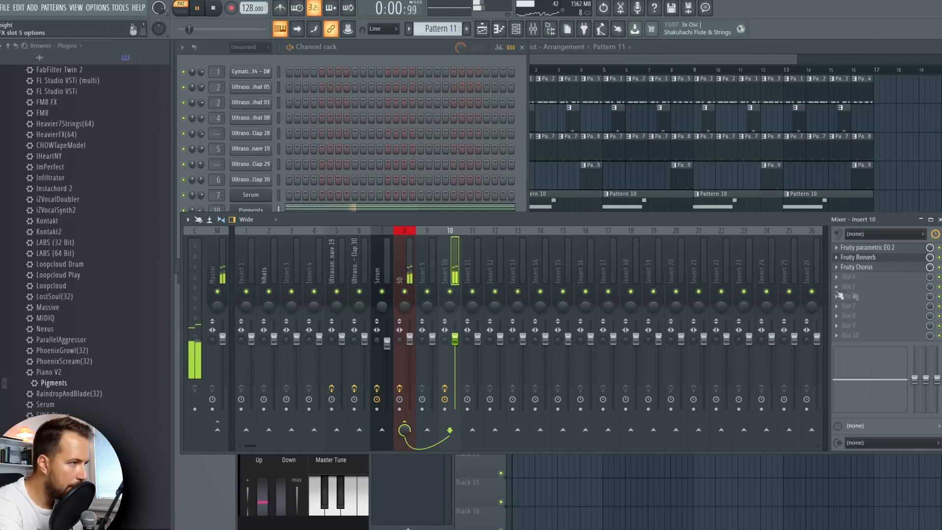
{"action": "left_click", "coordinate": [839, 282]}
{"action": "left_click", "coordinate": [710, 489]}
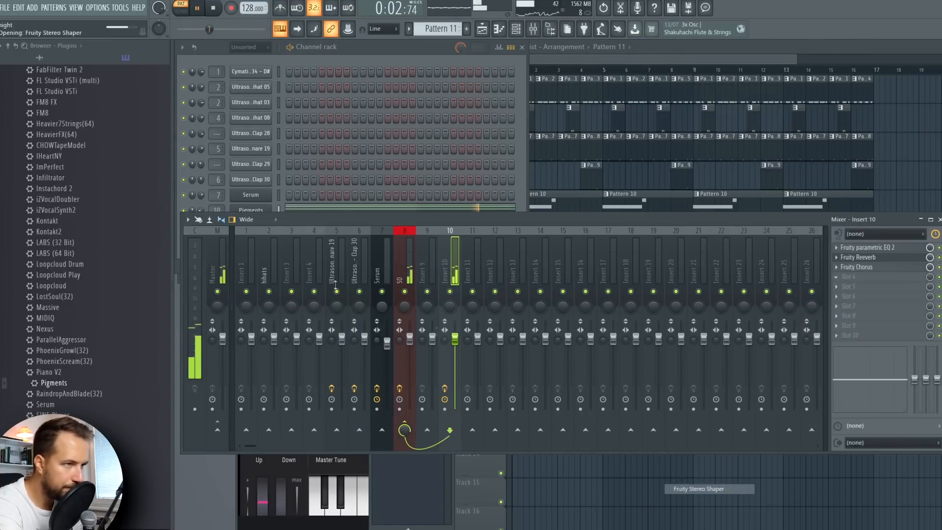
{"action": "left_click", "coordinate": [198, 107]}
{"action": "mouse_move", "coordinate": [245, 147]}
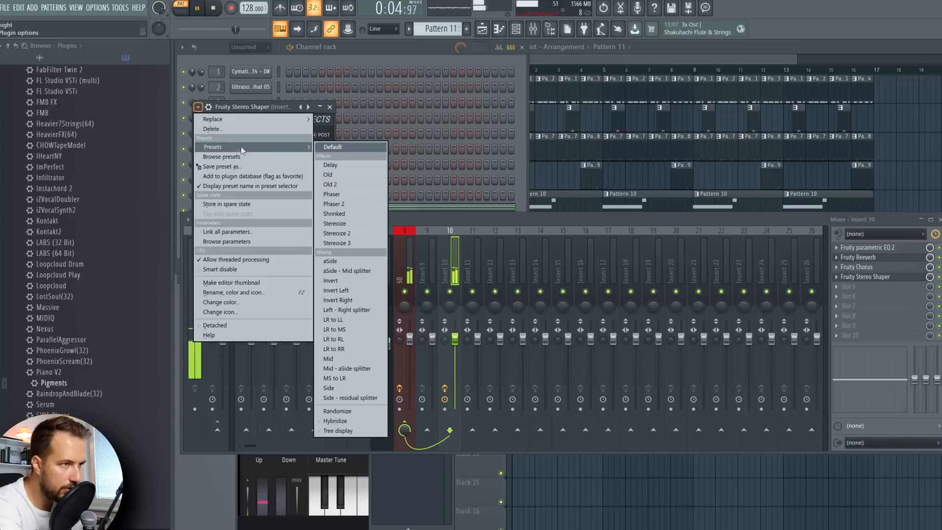
{"action": "left_click", "coordinate": [372, 237]}
{"action": "left_click", "coordinate": [333, 105]}
{"action": "key", "text": "space"}
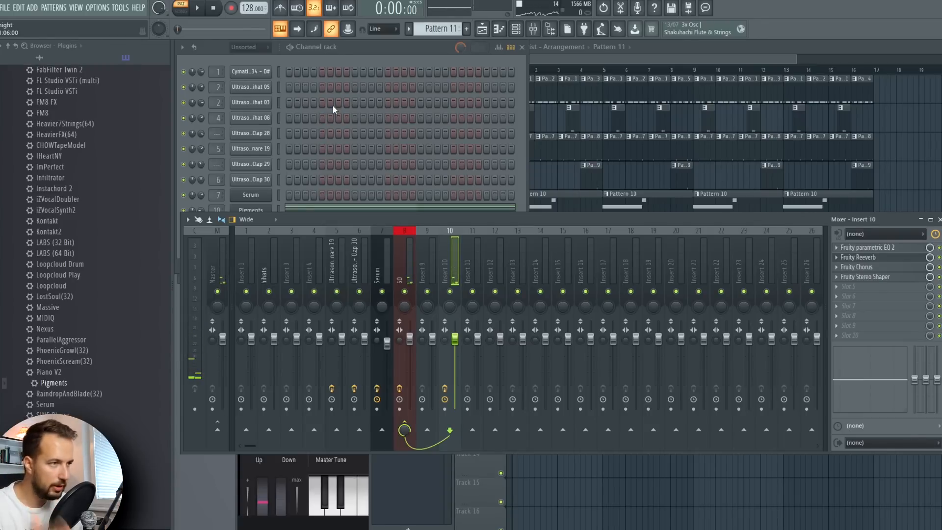
Repeat Pattern 11 along Track 7 in the playlist and play the arrangement in song mode
{"action": "key", "text": "F5"}
{"action": "left_click", "coordinate": [619, 255]}
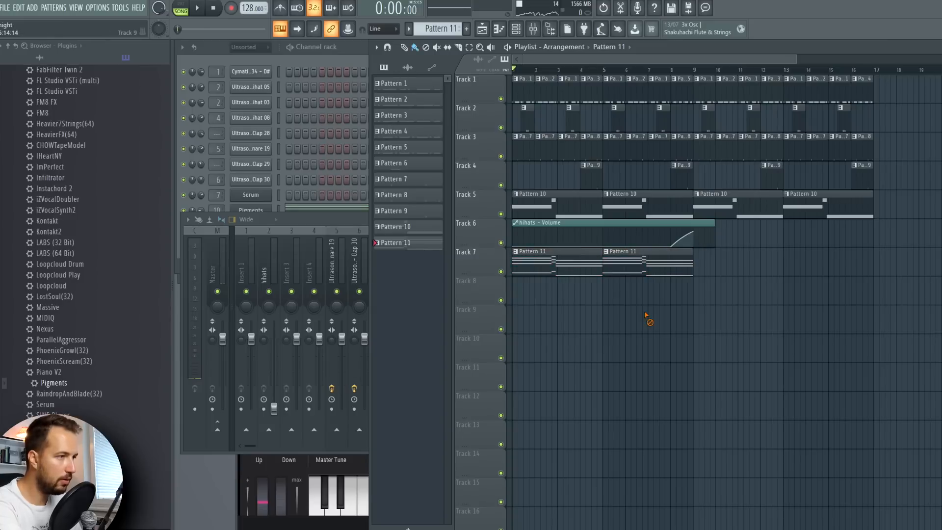
{"action": "key", "text": "space"}
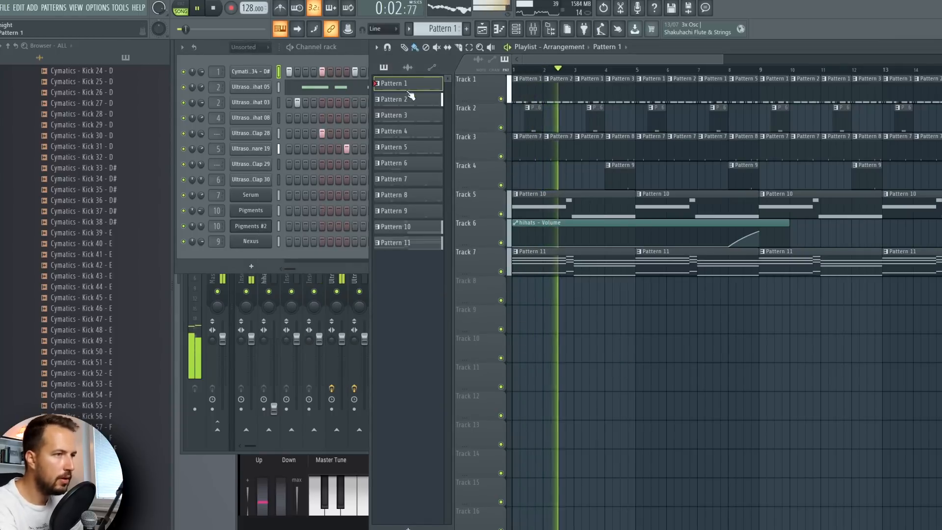
Add Fruity Parametric EQ 2 to the first effect slot of the kick's insert 1 and adjust it while the arrangement plays
{"action": "left_click", "coordinate": [250, 72]}
{"action": "key", "text": "space"}
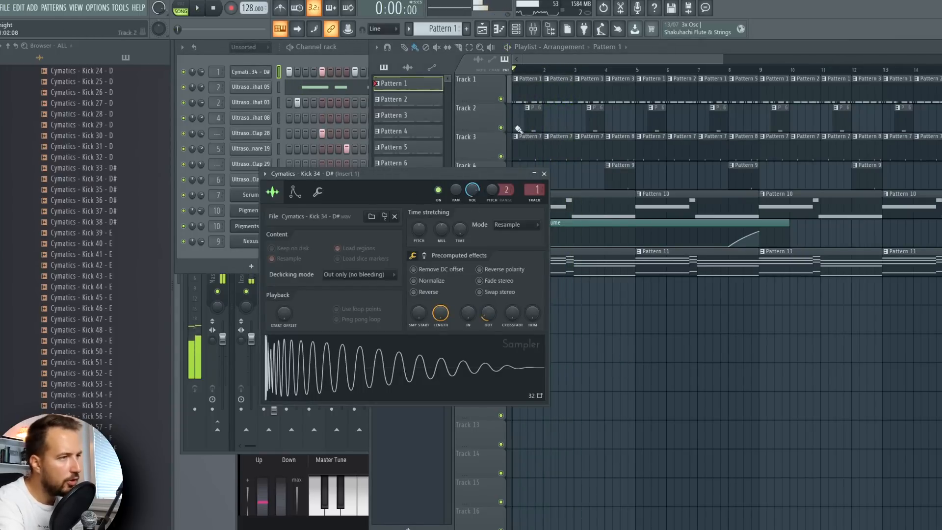
{"action": "left_click", "coordinate": [533, 28]}
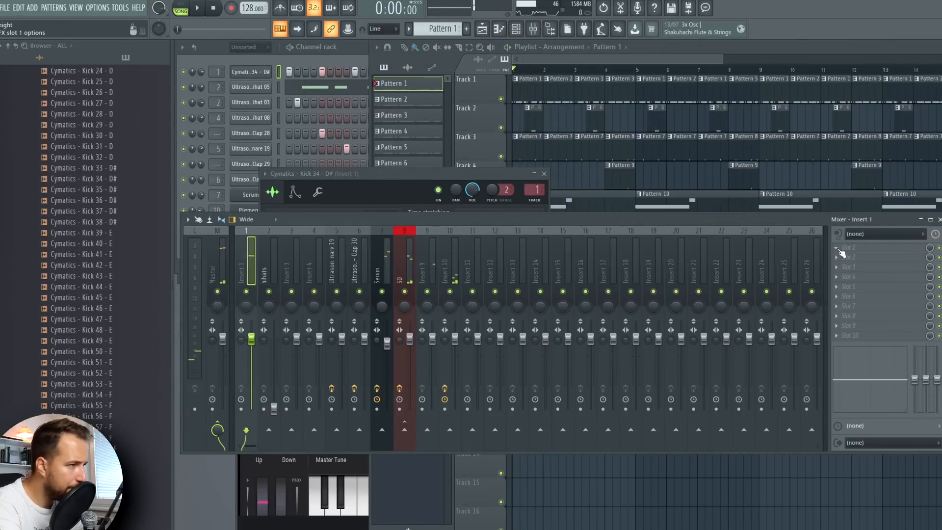
{"action": "left_click", "coordinate": [841, 251]}
{"action": "left_click", "coordinate": [733, 384]}
{"action": "left_click_drag", "start_coordinate": [457, 241], "coordinate": [413, 267]}
{"action": "key", "text": "space"}
{"action": "left_click_drag", "start_coordinate": [416, 268], "coordinate": [415, 261]}
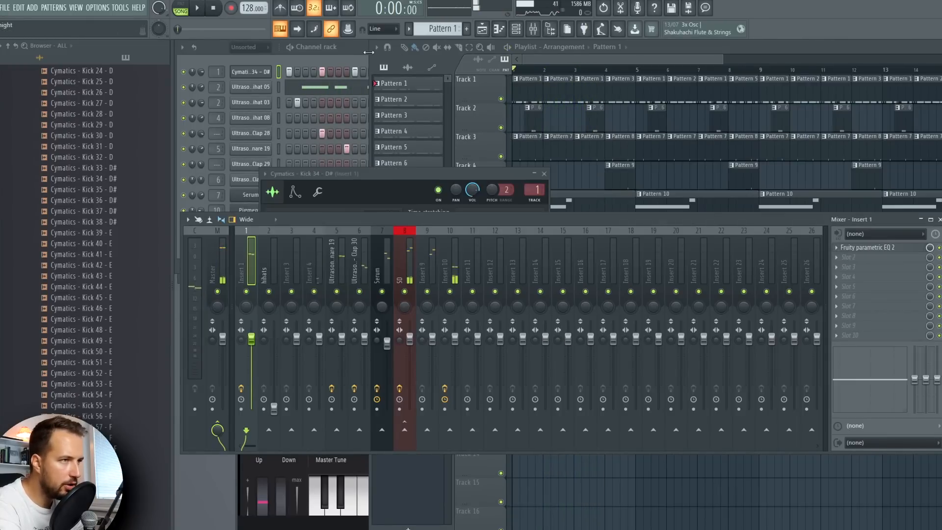
{"action": "left_click", "coordinate": [368, 52]}
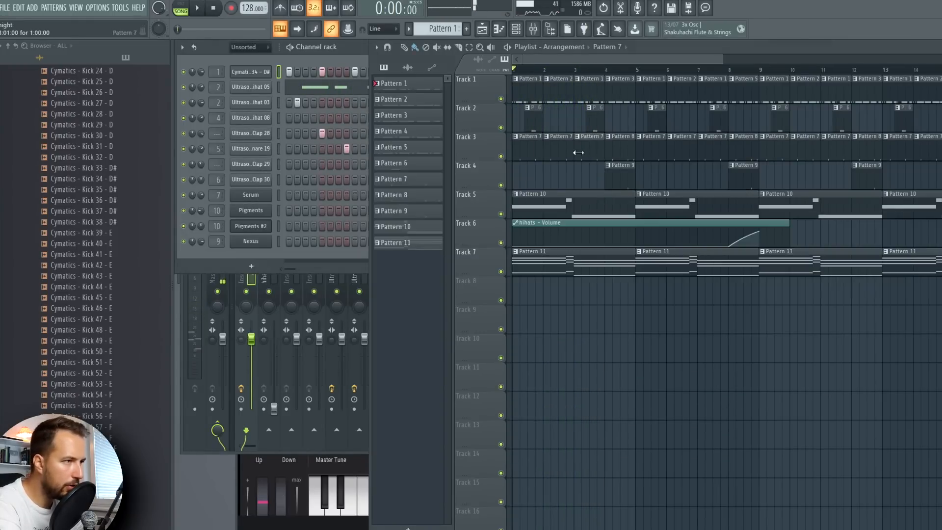
Add Fruity Parametric EQ 2 to the clap's mixer insert 3 and lower bands 5 to 7, with the high shelf at about -2.9 dB
{"action": "left_click", "coordinate": [592, 152]}
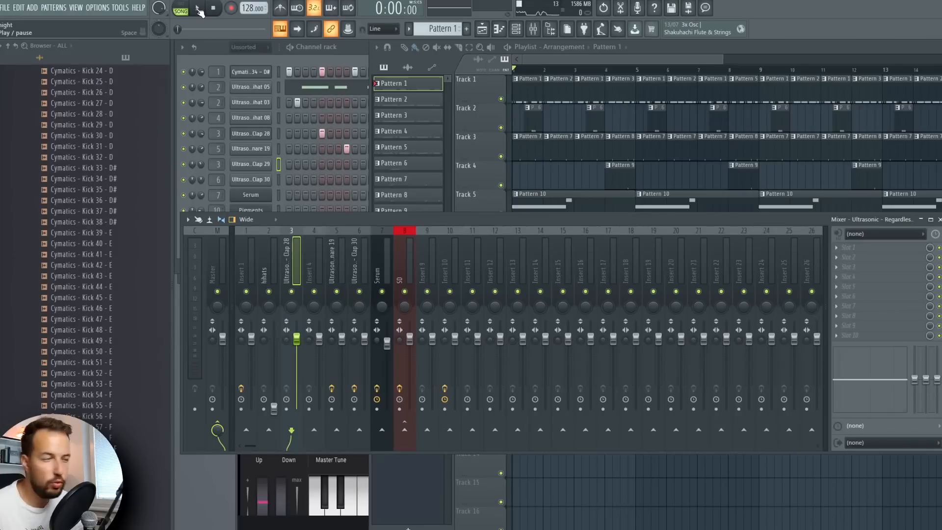
{"action": "left_click", "coordinate": [868, 251]}
{"action": "left_click", "coordinate": [697, 386]}
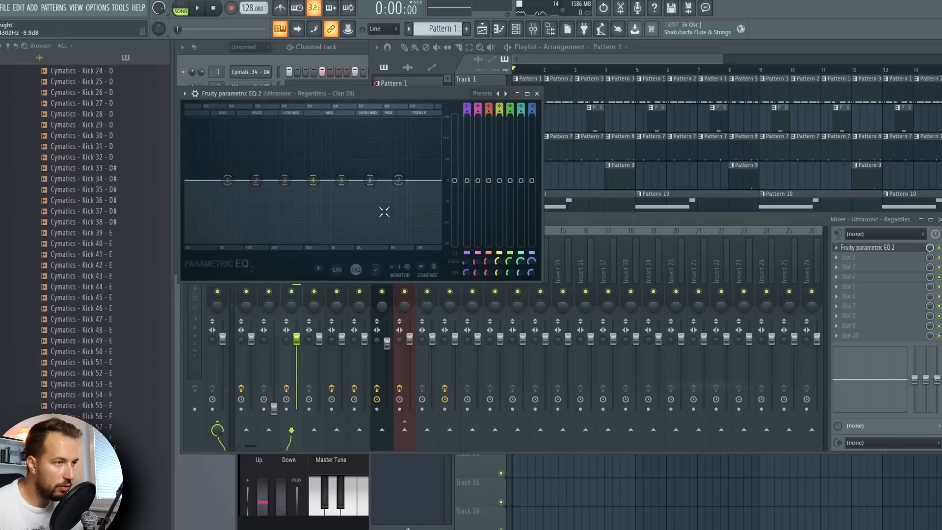
{"action": "left_click_drag", "start_coordinate": [398, 182], "coordinate": [390, 192]}
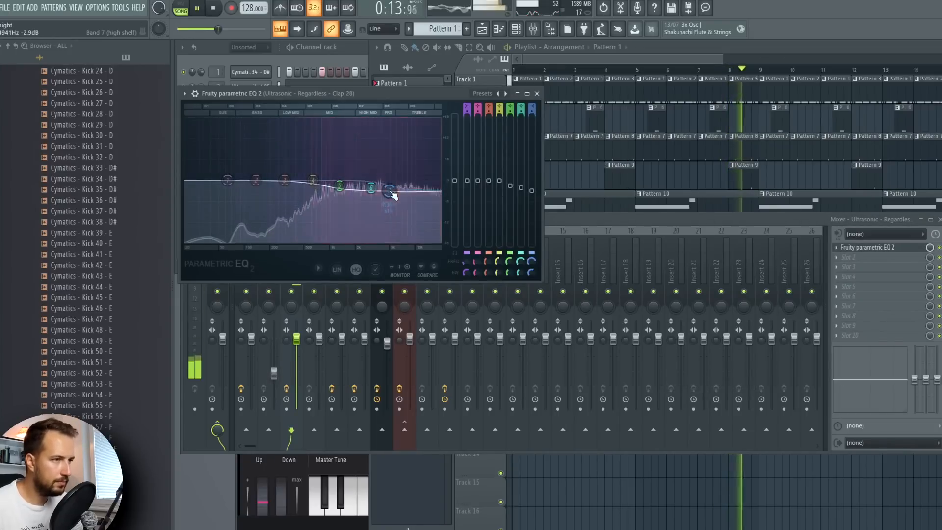
{"action": "left_click", "coordinate": [543, 96]}
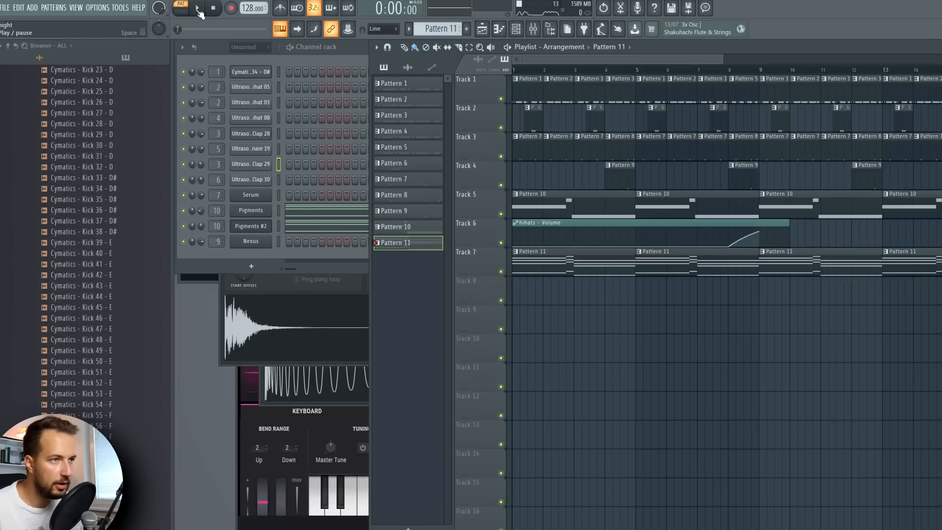
Place the Cymatics Infinity sample White Noise Down 2 at bar 1 of Track 8 and reduce its channel volume during playback
{"action": "scroll", "coordinate": [62, 230], "scroll_direction": "up", "scroll_amount": 10}
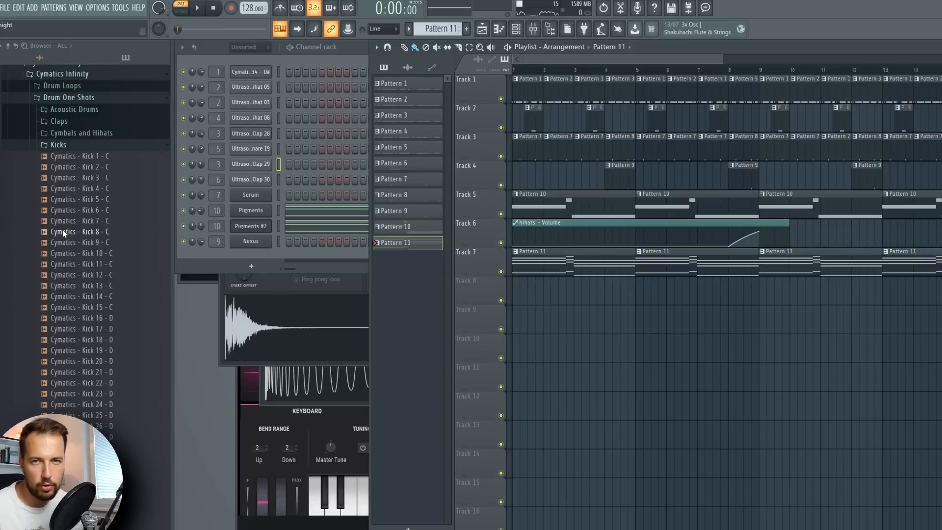
{"action": "left_click", "coordinate": [70, 101]}
{"action": "scroll", "coordinate": [89, 202], "scroll_direction": "up", "scroll_amount": 5}
{"action": "left_click", "coordinate": [104, 304]}
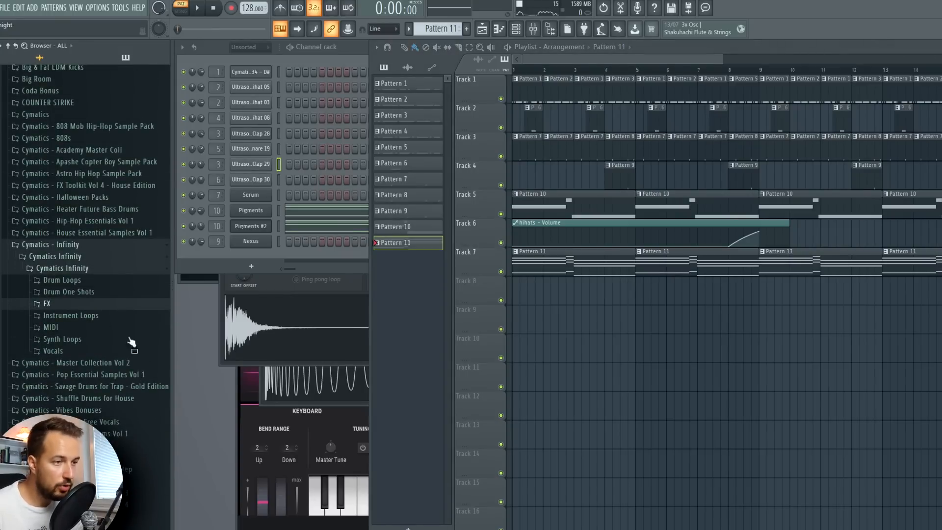
{"action": "left_click", "coordinate": [111, 327]}
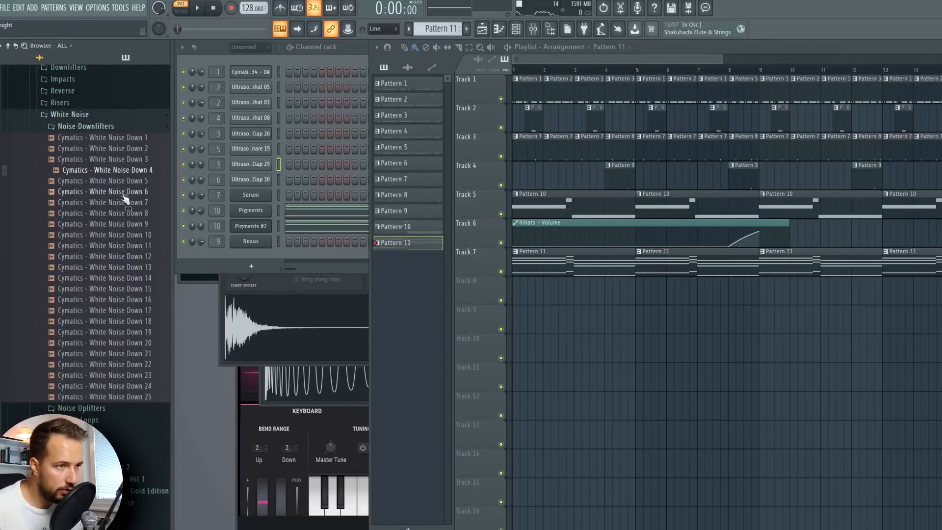
{"action": "left_click", "coordinate": [110, 148]}
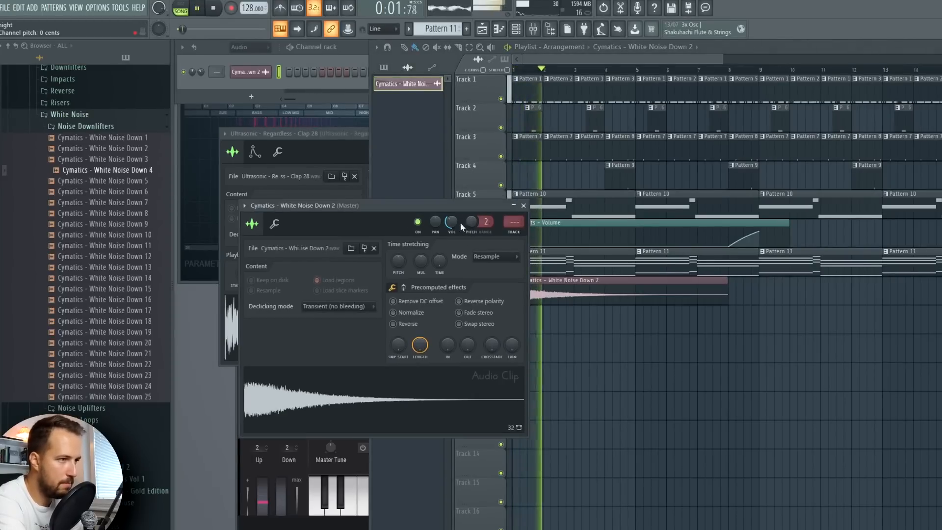
{"action": "left_click", "coordinate": [524, 205]}
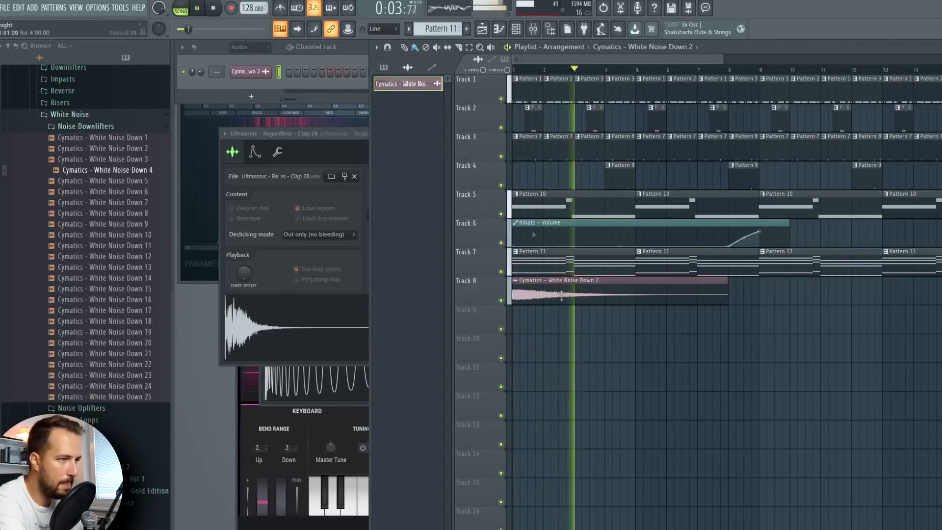
Duplicate the white noise clip to bar 9 of Track 8 and onto Track 9, and make the Track 9 copy unique
{"action": "left_click_drag", "start_coordinate": [569, 297], "coordinate": [622, 334]}
{"action": "key", "text": "space"}
{"action": "left_click", "coordinate": [579, 309]}
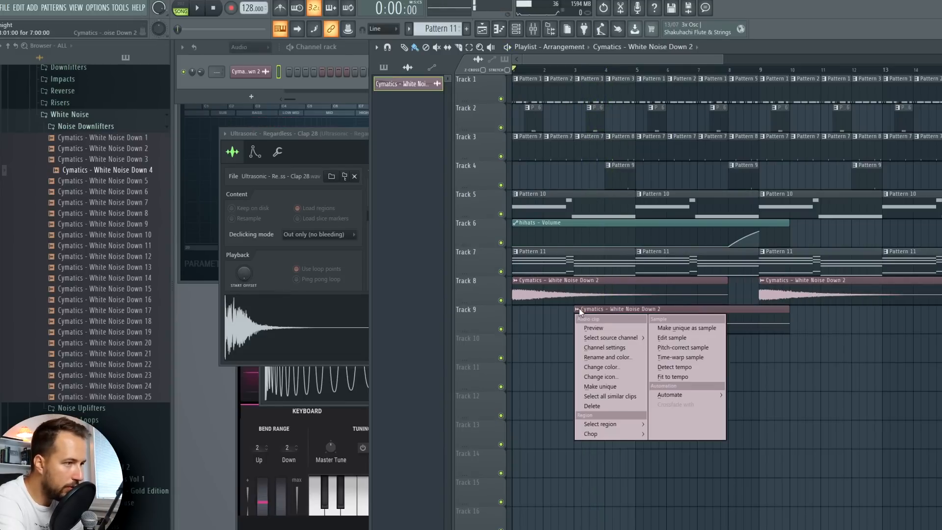
{"action": "left_click", "coordinate": [600, 387]}
{"action": "left_click", "coordinate": [577, 310]}
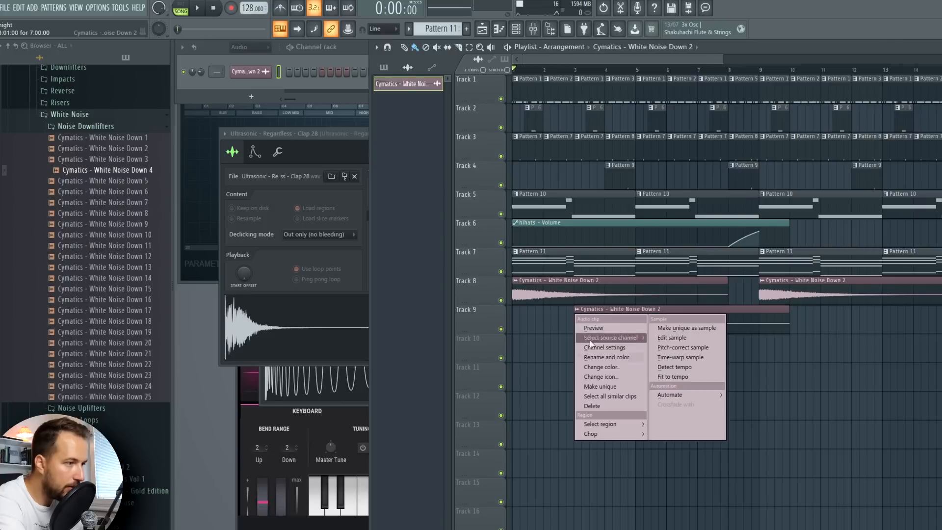
{"action": "left_click", "coordinate": [607, 387]}
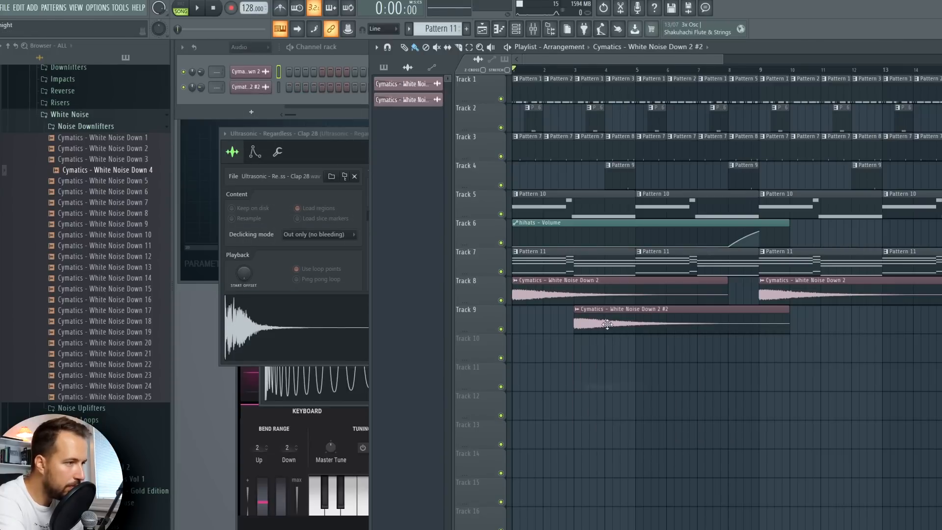
Reverse the unique white noise copy on Track 9 and fit the clip so it rises up to bar 9
{"action": "double_click", "coordinate": [615, 319]}
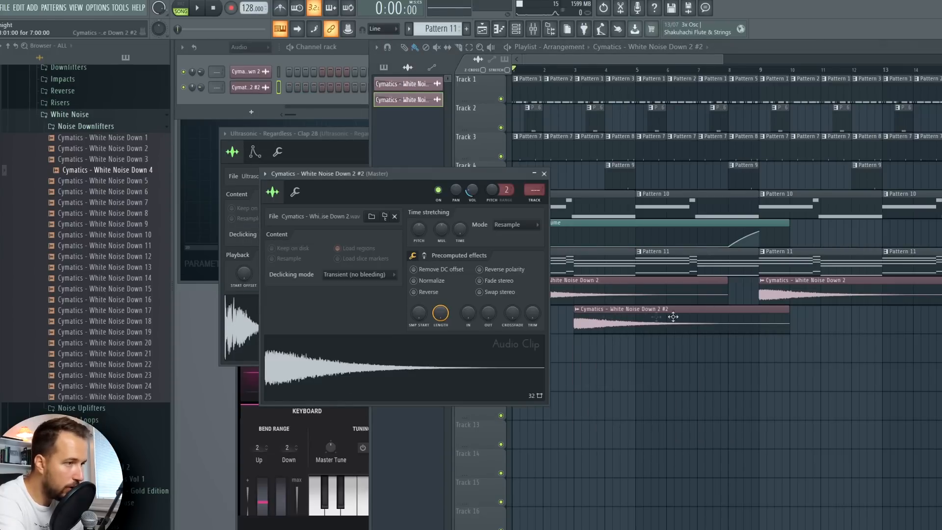
{"action": "left_click", "coordinate": [441, 293]}
{"action": "left_click", "coordinate": [544, 174]}
{"action": "left_click_drag", "start_coordinate": [790, 318], "coordinate": [730, 323]}
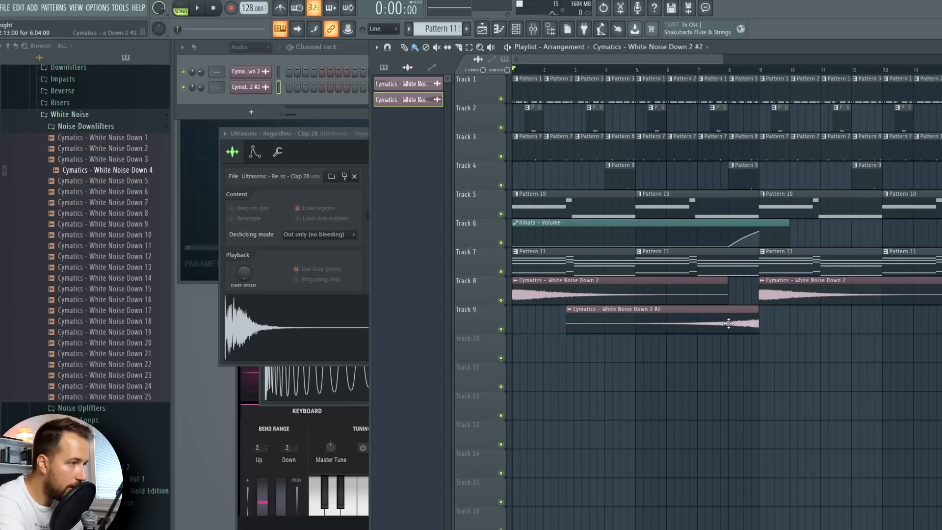
Listen to the transition before bar 9 and duplicate the reversed noise clip along Track 9 so the copy ends at bar 17
{"action": "left_click", "coordinate": [689, 71]}
{"action": "key", "text": "space"}
{"action": "scroll", "coordinate": [690, 77], "scroll_direction": "down", "scroll_amount": 3}
{"action": "left_click_drag", "start_coordinate": [641, 321], "coordinate": [787, 324]}
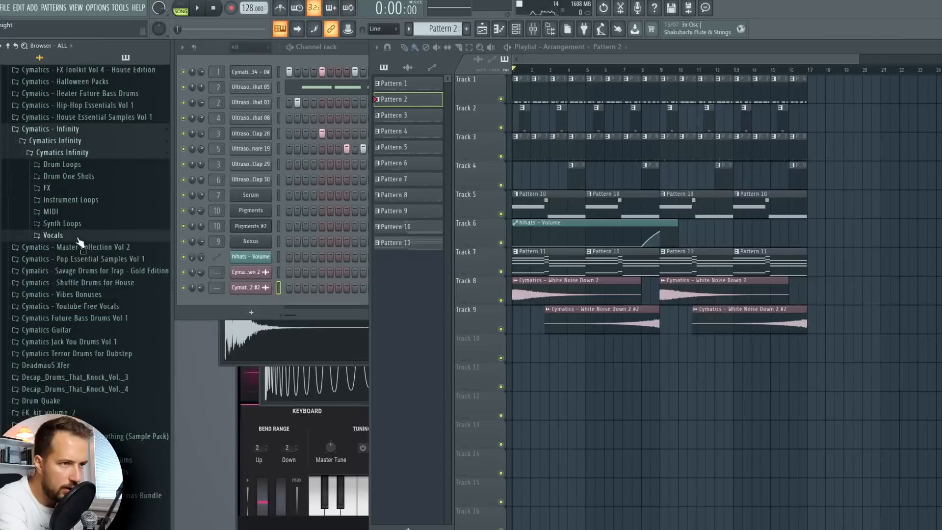
Place KSHMR Vowel 02 - Ah High (F#) at bar 1 of Track 10, adjust its pitch, use Auto stretching and set about 42% channel volume
{"action": "left_click", "coordinate": [74, 259]}
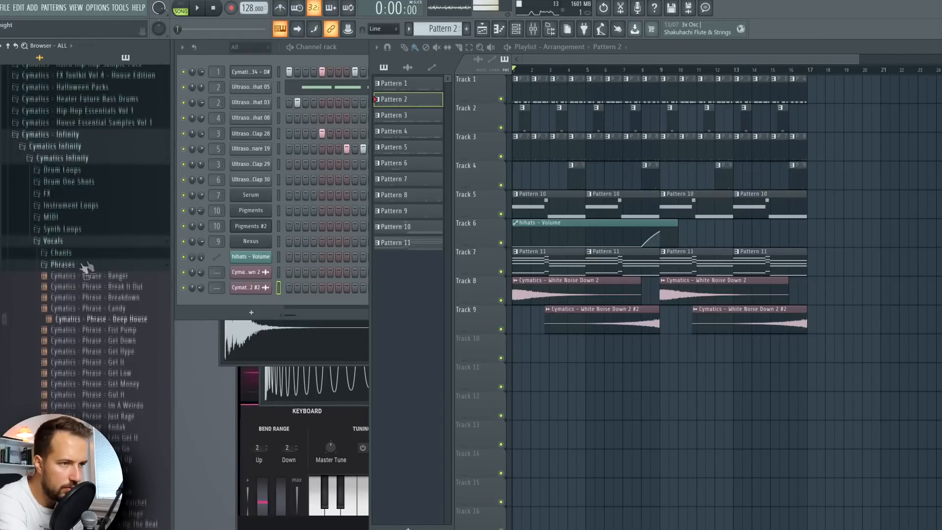
{"action": "left_click", "coordinate": [77, 268]}
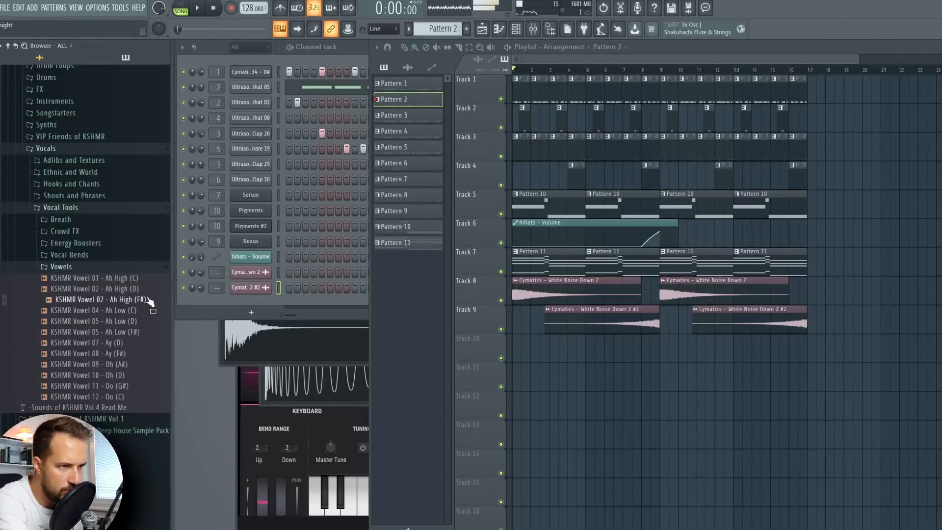
{"action": "left_click_drag", "start_coordinate": [128, 302], "coordinate": [521, 354]}
{"action": "double_click", "coordinate": [564, 354]}
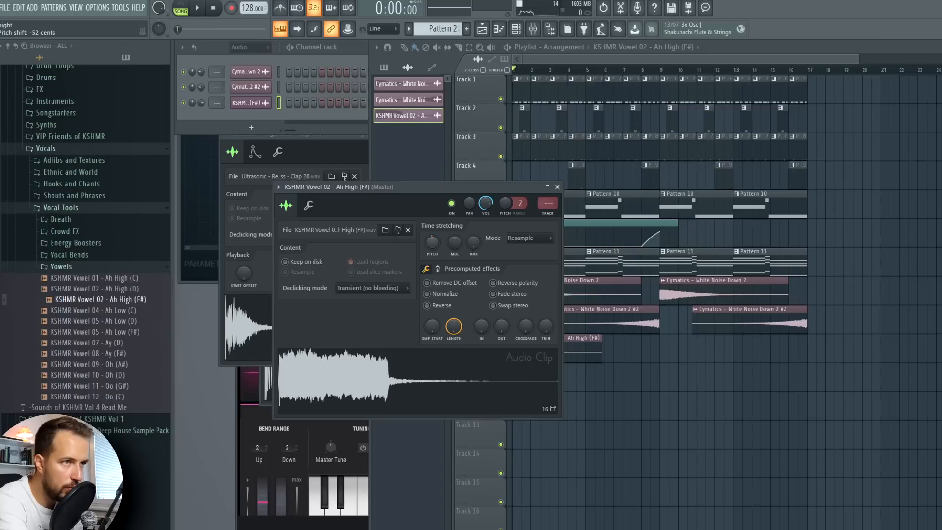
{"action": "left_click_drag", "start_coordinate": [433, 243], "coordinate": [432, 246]}
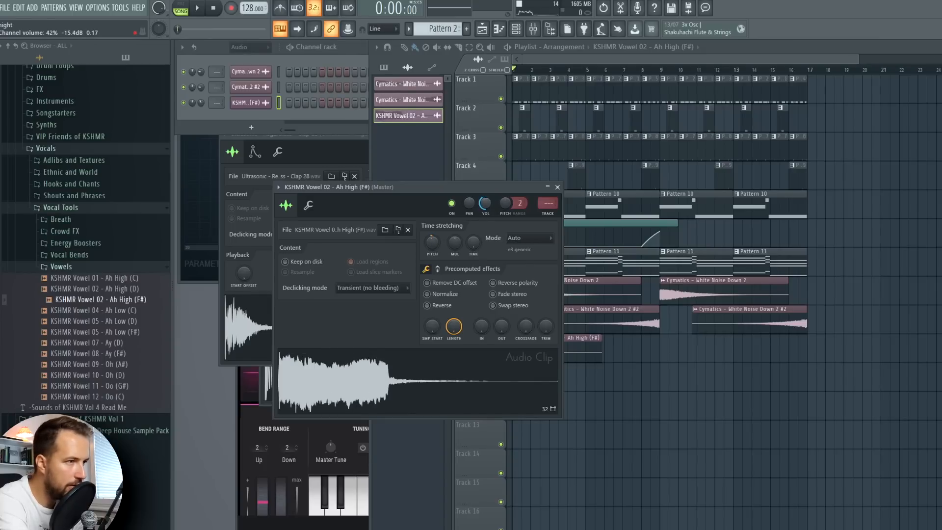
{"action": "left_click", "coordinate": [525, 72]}
{"action": "key", "text": "space"}
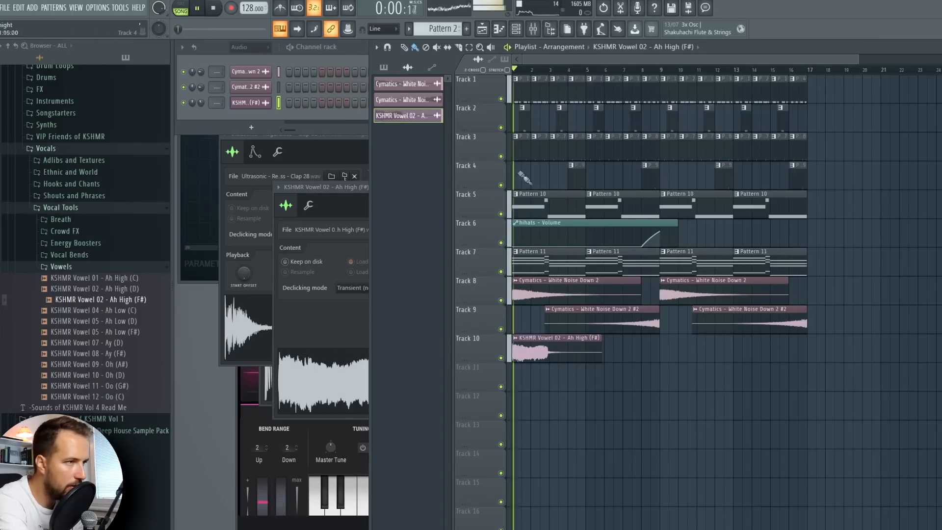
{"action": "key", "text": "space"}
Route the vowel clip to mixer insert 11 and add Fruity Reeverb with 5.3 sec decay, 53% dry and 43% reverb
{"action": "double_click", "coordinate": [566, 349]}
{"action": "double_click", "coordinate": [550, 214]}
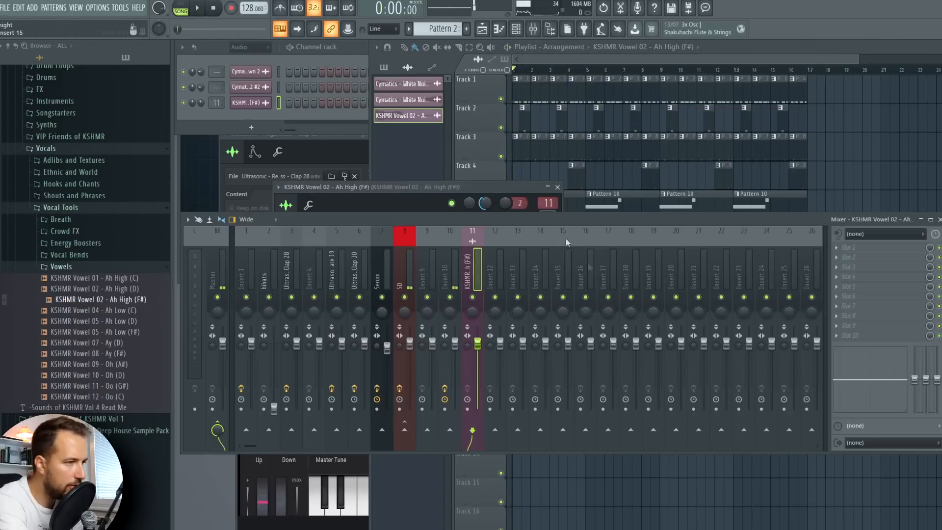
{"action": "left_click", "coordinate": [866, 259]}
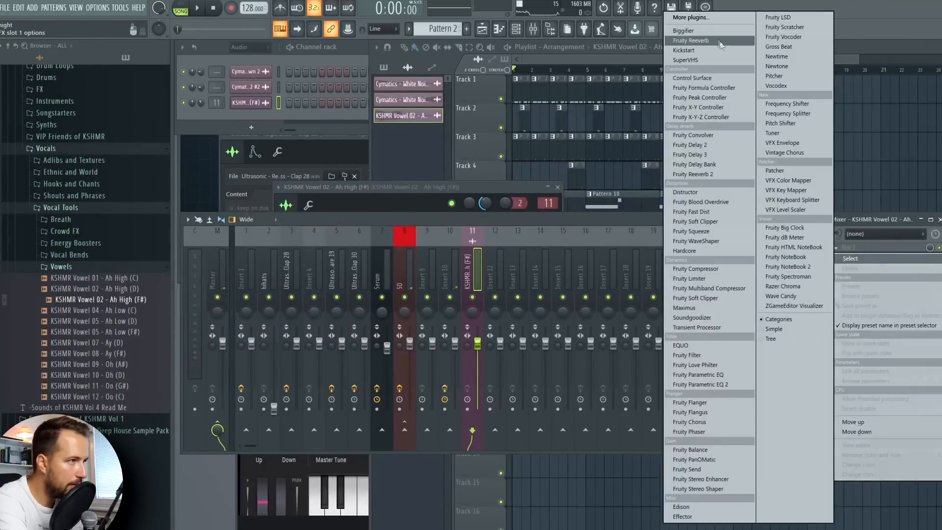
{"action": "left_click", "coordinate": [711, 45]}
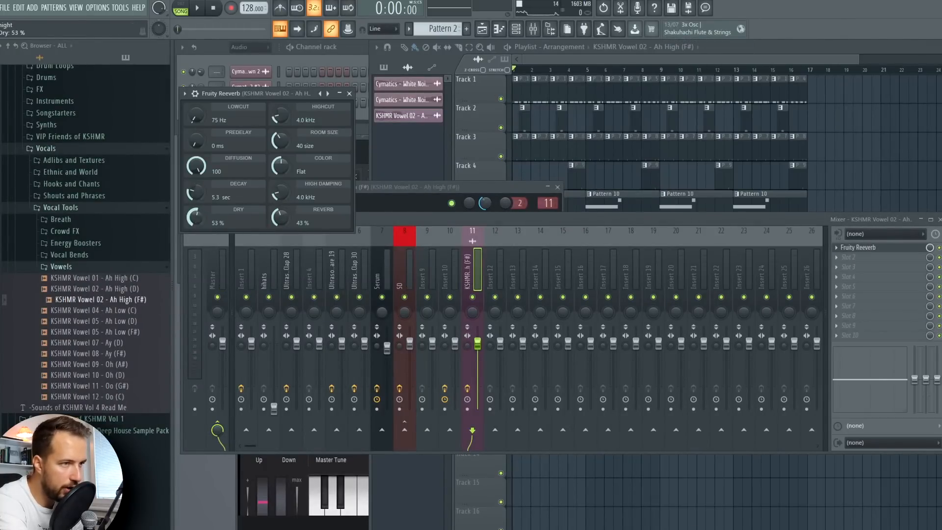
Listen to the vowel in the arrangement and readjust its Fruity Reeverb to 4.6 sec decay, 48% dry and 48% reverb
{"action": "key", "text": "space"}
{"action": "left_click", "coordinate": [735, 48]}
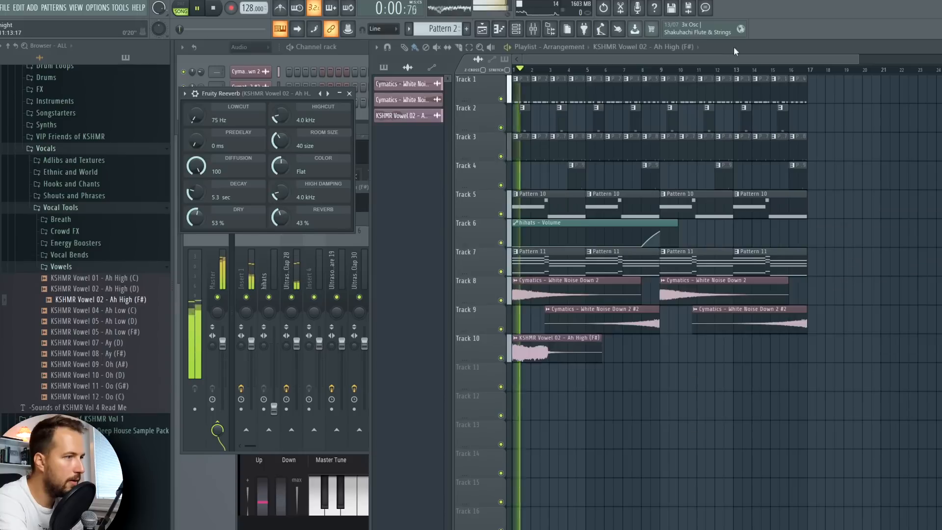
{"action": "double_click", "coordinate": [555, 339]}
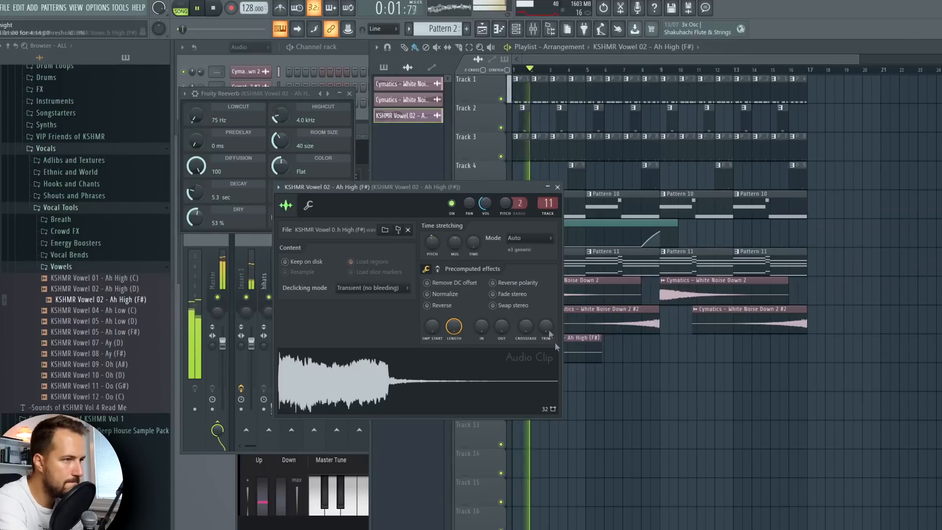
{"action": "left_click", "coordinate": [558, 187]}
{"action": "key", "text": "space"}
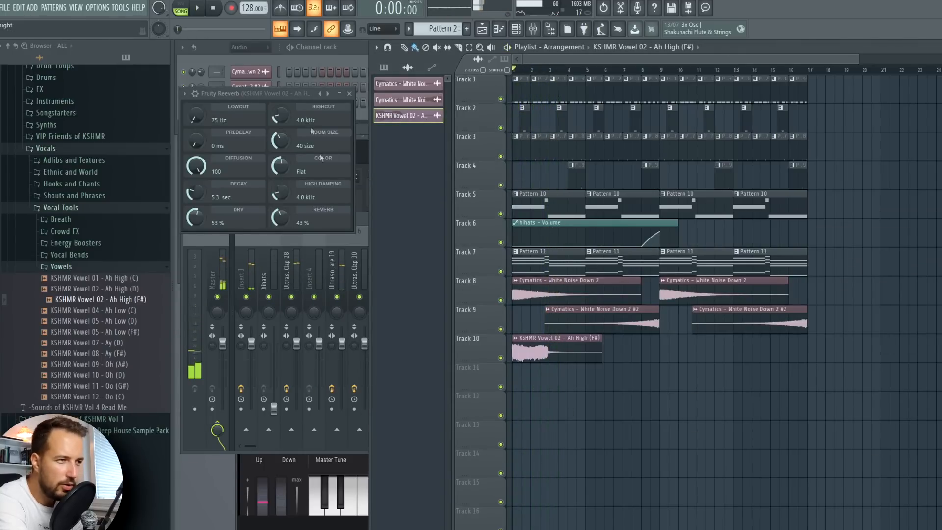
{"action": "left_click", "coordinate": [351, 94]}
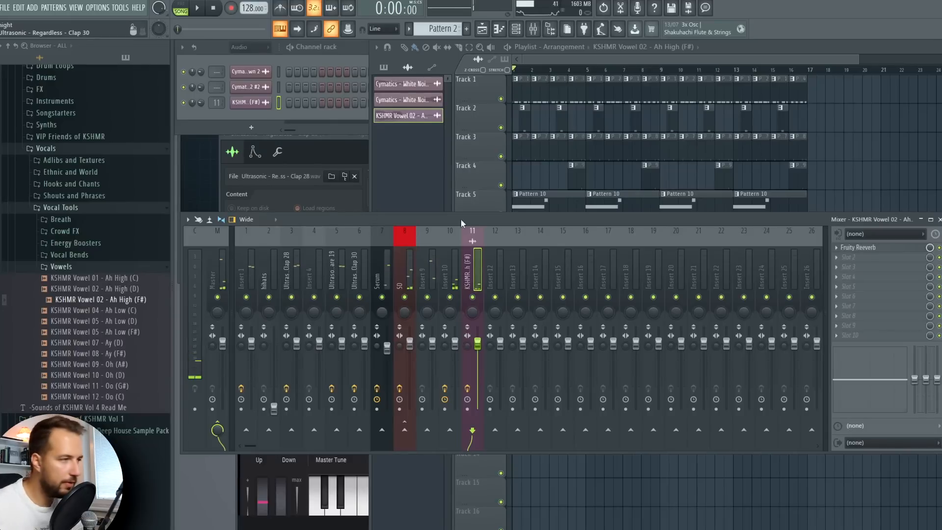
{"action": "left_click", "coordinate": [858, 248]}
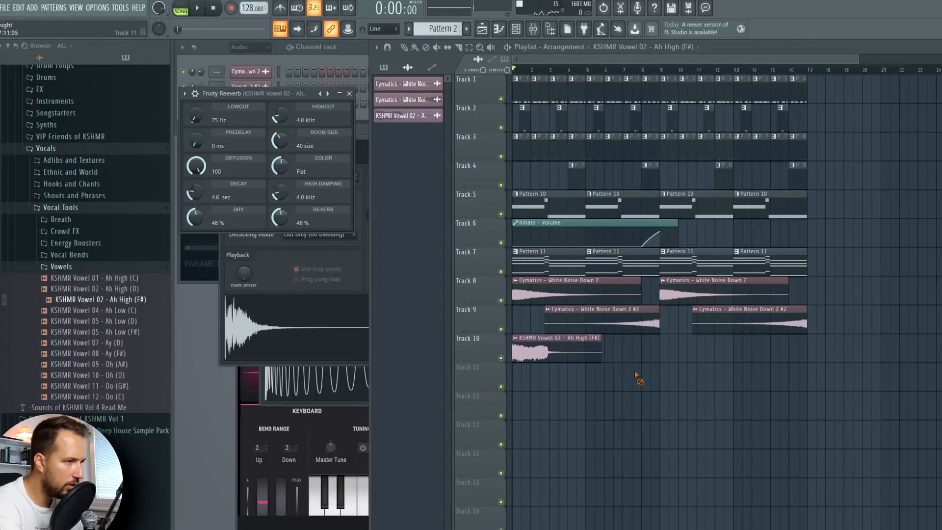
Shorten the vowel clip on Track 10 to a brief chop at bar 1 and set its declicking mode to Smooth (bleeding)
{"action": "left_click_drag", "start_coordinate": [603, 352], "coordinate": [520, 352]}
{"action": "scroll", "coordinate": [520, 74], "scroll_direction": "up", "scroll_amount": 5}
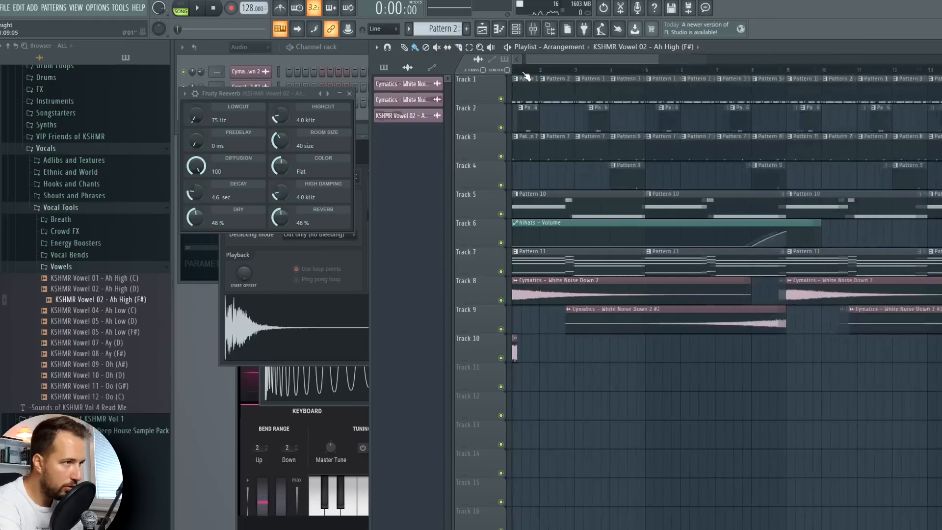
{"action": "double_click", "coordinate": [520, 339]}
{"action": "left_click", "coordinate": [396, 289]}
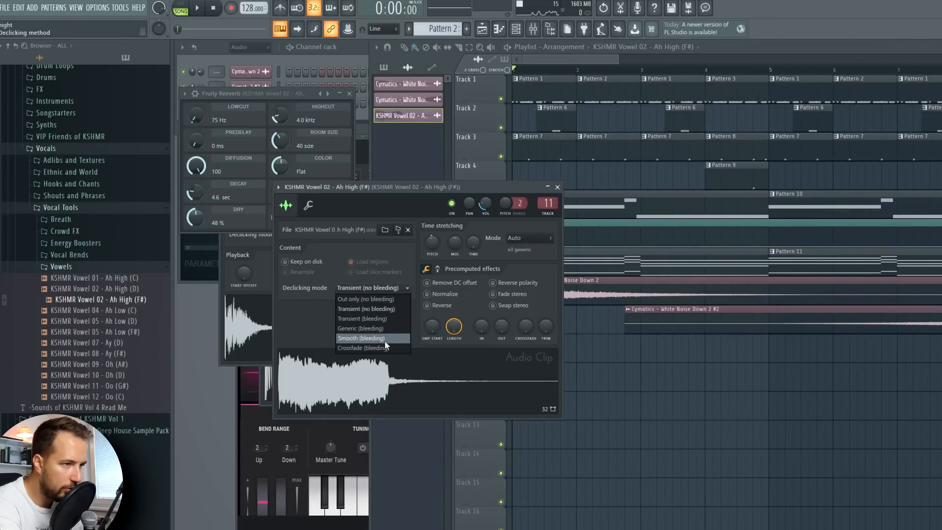
{"action": "left_click", "coordinate": [373, 338]}
{"action": "left_click", "coordinate": [557, 187]}
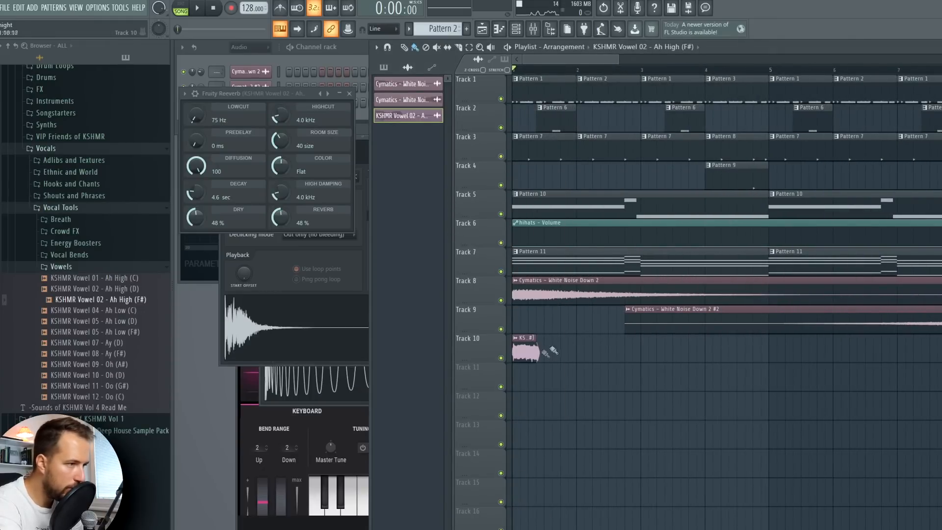
Shorten the vowel chop at bar 1 of Track 10 further and place a unique copy of it at bar 3
{"action": "scroll", "coordinate": [540, 73], "scroll_direction": "up", "scroll_amount": 8}
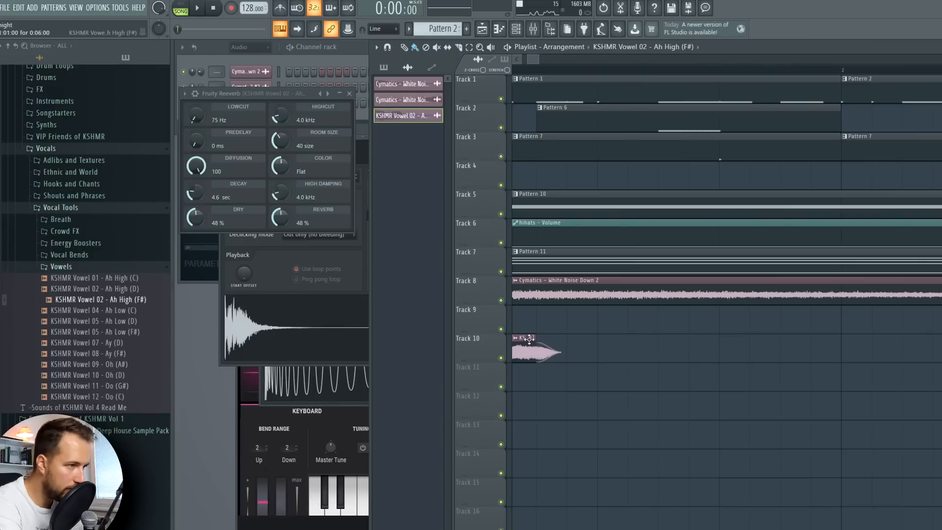
{"action": "scroll", "coordinate": [521, 71], "scroll_direction": "down", "scroll_amount": 6}
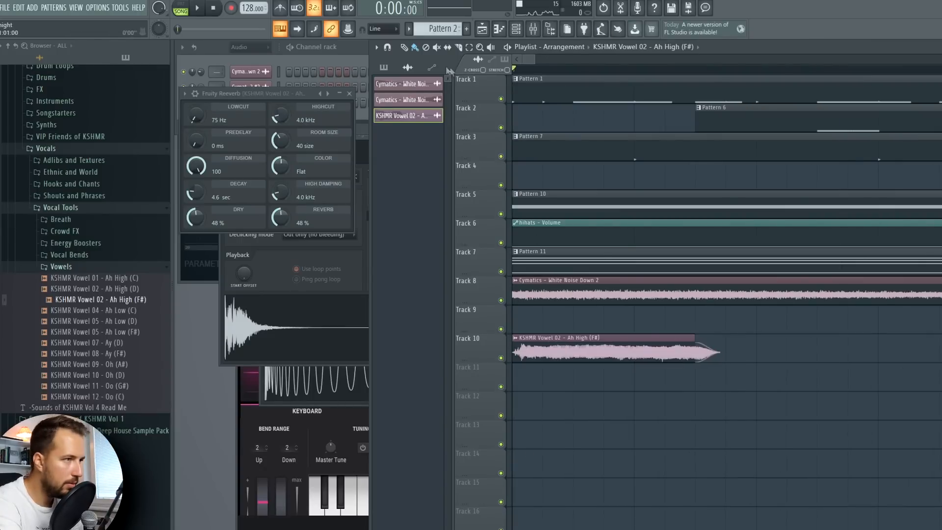
{"action": "key", "text": "space"}
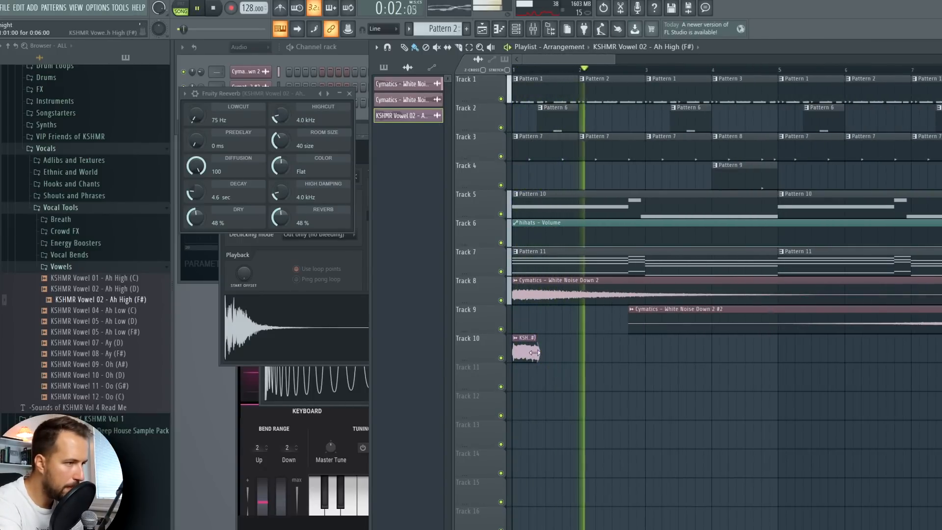
{"action": "key", "text": "space"}
{"action": "left_click", "coordinate": [648, 338]}
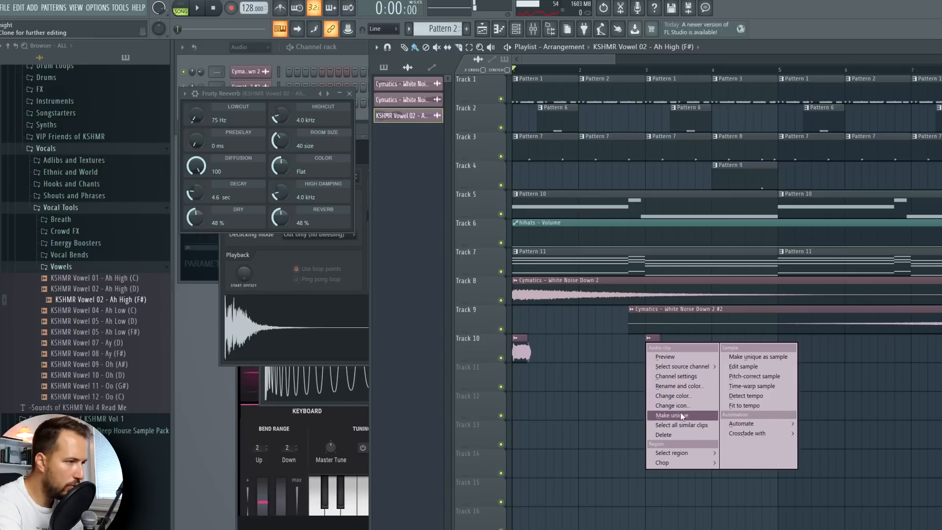
{"action": "left_click", "coordinate": [681, 416]}
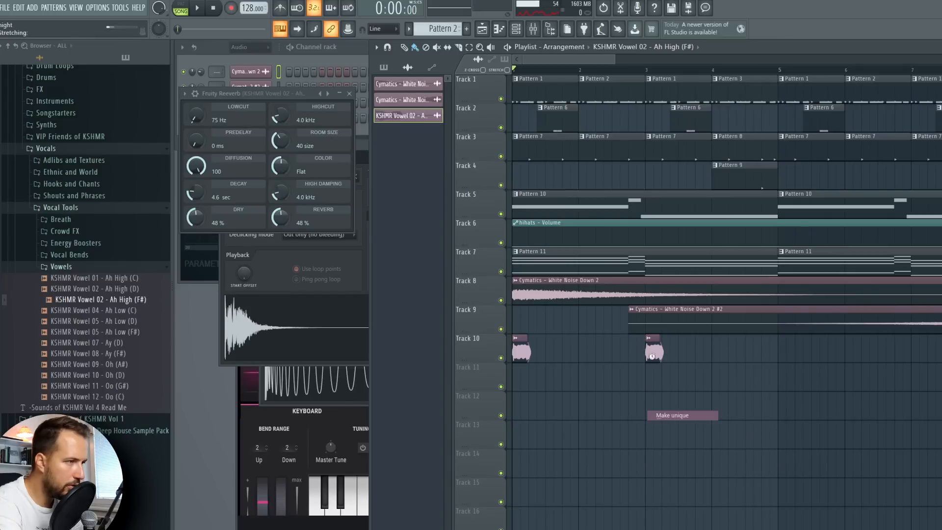
Examine the bass notes of Pattern 10 in the piano roll as a pitch reference for the copied vowel chop
{"action": "left_click", "coordinate": [653, 202]}
{"action": "left_click", "coordinate": [366, 51]}
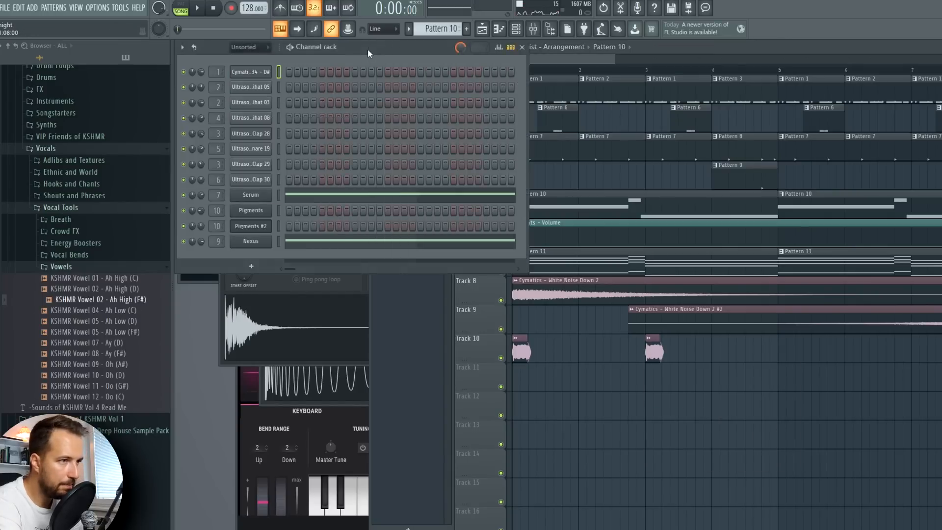
{"action": "left_click", "coordinate": [314, 240]}
{"action": "left_click", "coordinate": [211, 378]}
{"action": "left_click", "coordinate": [211, 411]}
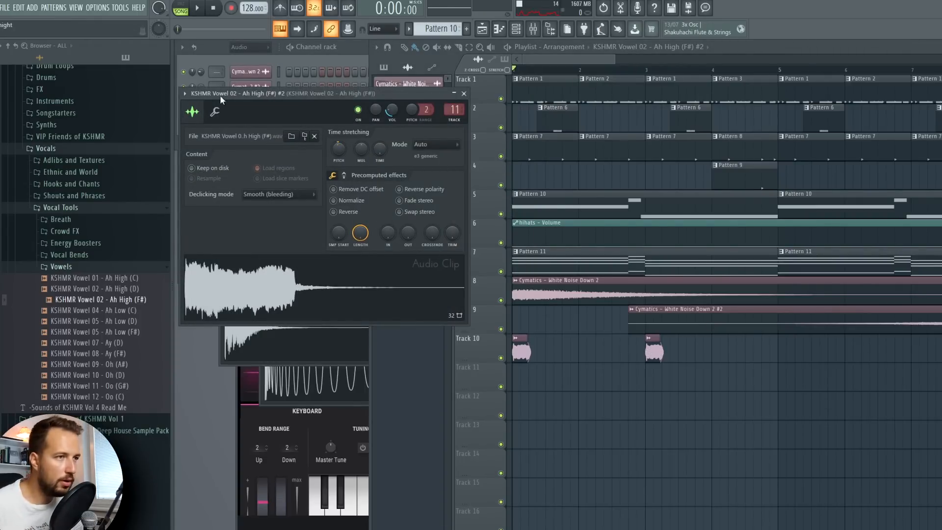
{"action": "right_click", "coordinate": [253, 72]}
{"action": "left_click", "coordinate": [289, 72]}
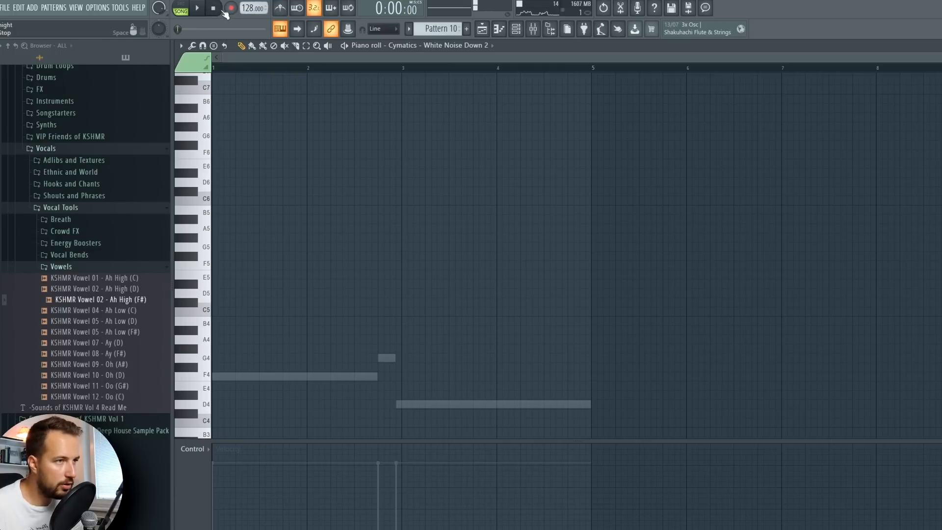
{"action": "left_click", "coordinate": [941, 45]}
Adjust the time-stretching pitch of the vowel chop at bar 3 to suit the bass and listen to it in the arrangement
{"action": "left_click", "coordinate": [653, 349]}
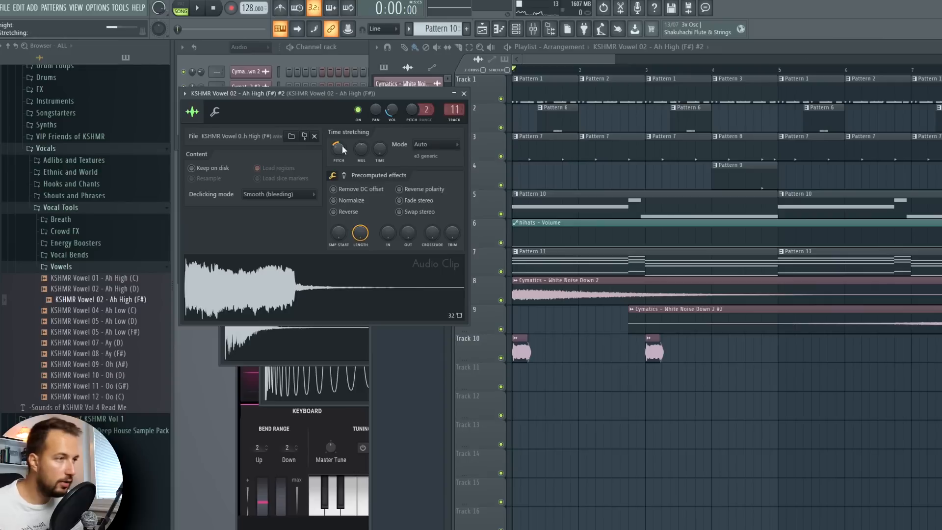
{"action": "left_click", "coordinate": [648, 70]}
{"action": "key", "text": "space"}
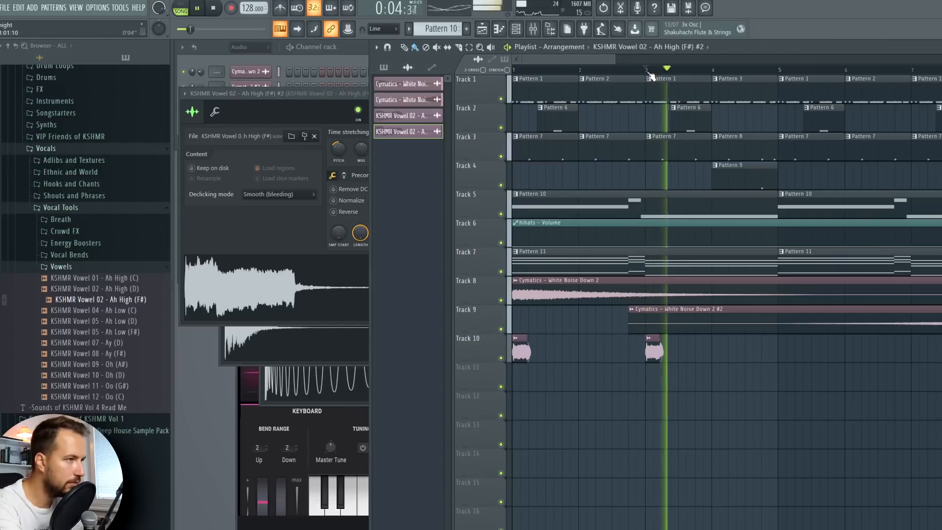
{"action": "key", "text": "space"}
{"action": "left_click_drag", "start_coordinate": [649, 71], "coordinate": [514, 72]}
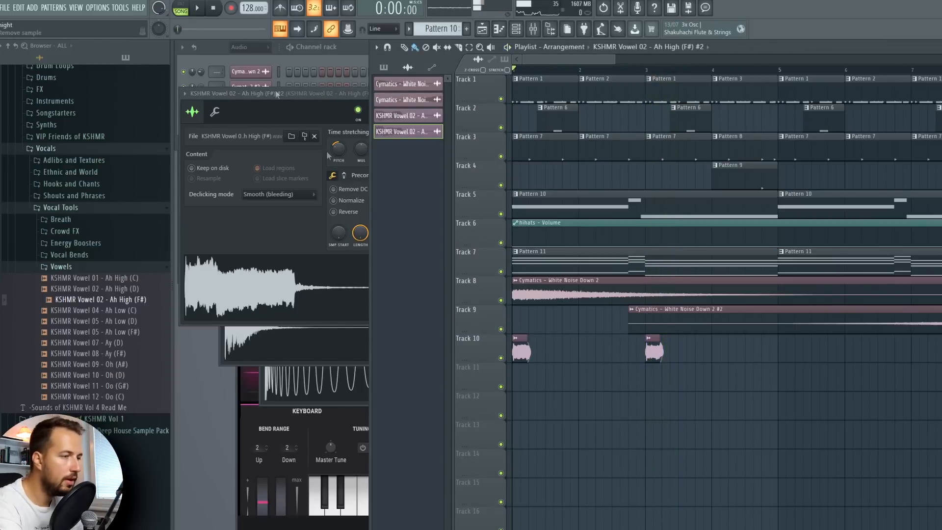
{"action": "left_click", "coordinate": [521, 351]}
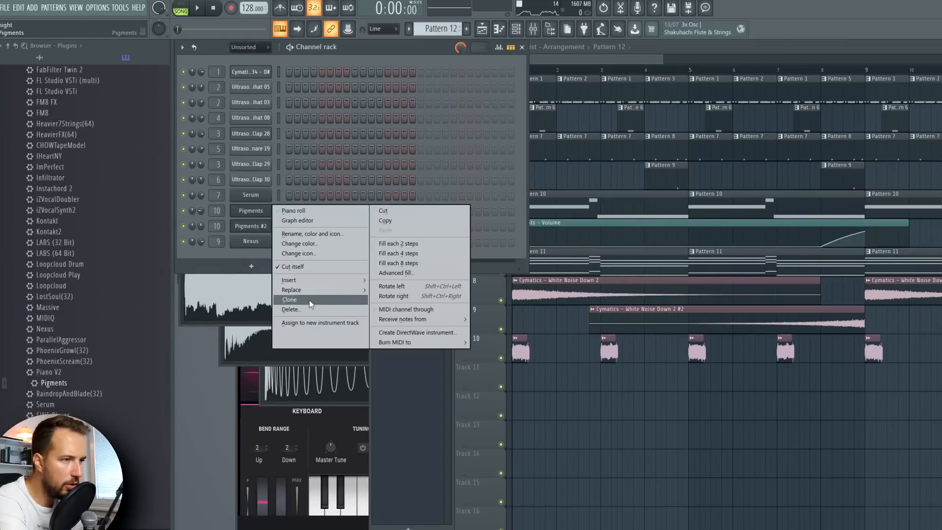
Clone the Pigments channel onto mixer insert 14 and add Soundgoodizer there with an adjusted amount
{"action": "left_click", "coordinate": [318, 299]}
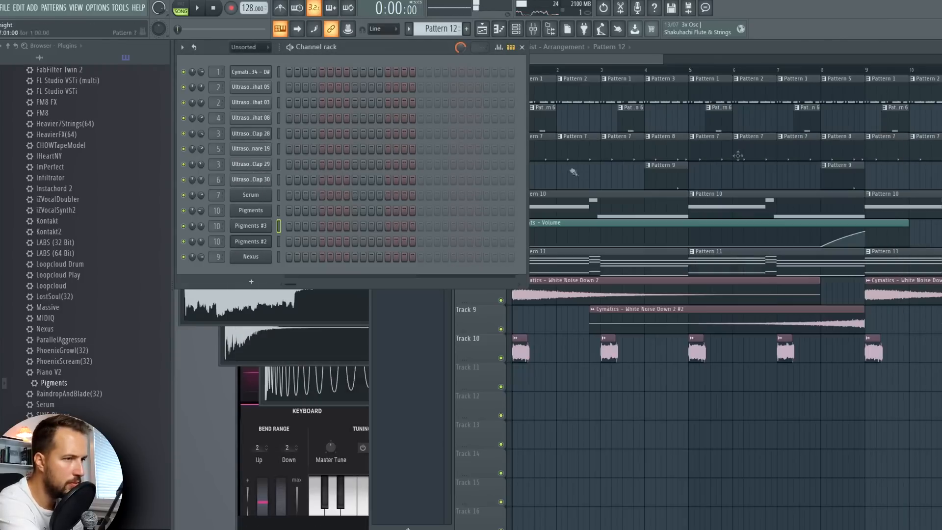
{"action": "left_click", "coordinate": [854, 247]}
{"action": "mouse_move", "coordinate": [850, 258]}
{"action": "left_click", "coordinate": [707, 318]}
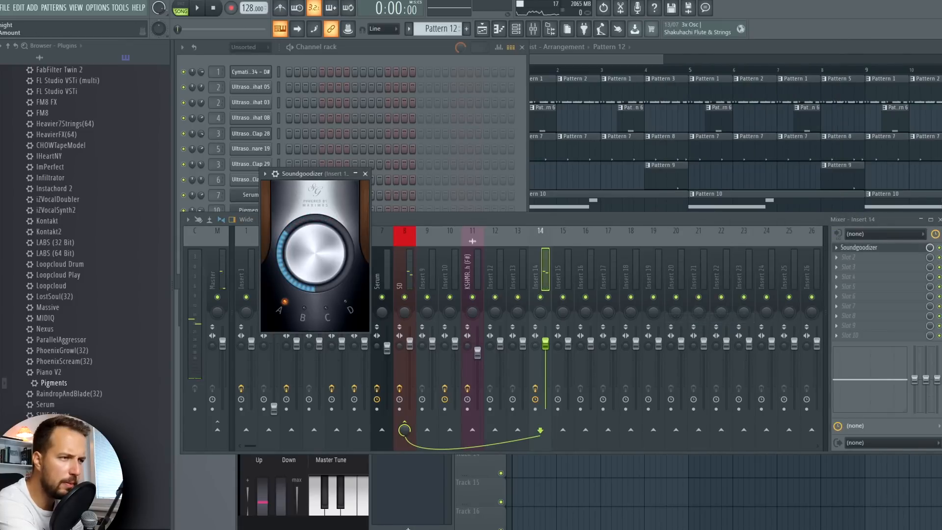
{"action": "left_click_drag", "start_coordinate": [316, 222], "coordinate": [317, 211]}
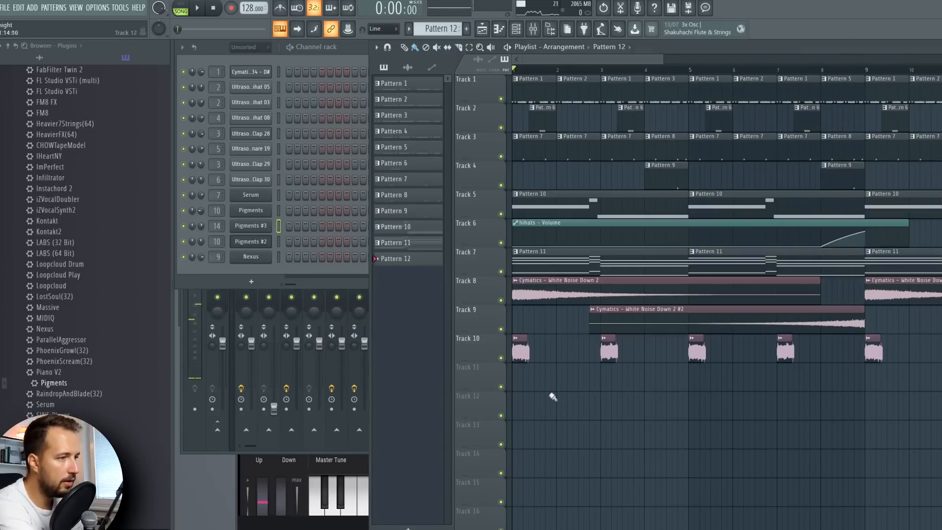
Place Pattern 12 at bar 1 of Track 12 and open the piano roll of Pigments #3
{"action": "left_click_drag", "start_coordinate": [553, 393], "coordinate": [533, 409]}
{"action": "right_click", "coordinate": [251, 226]}
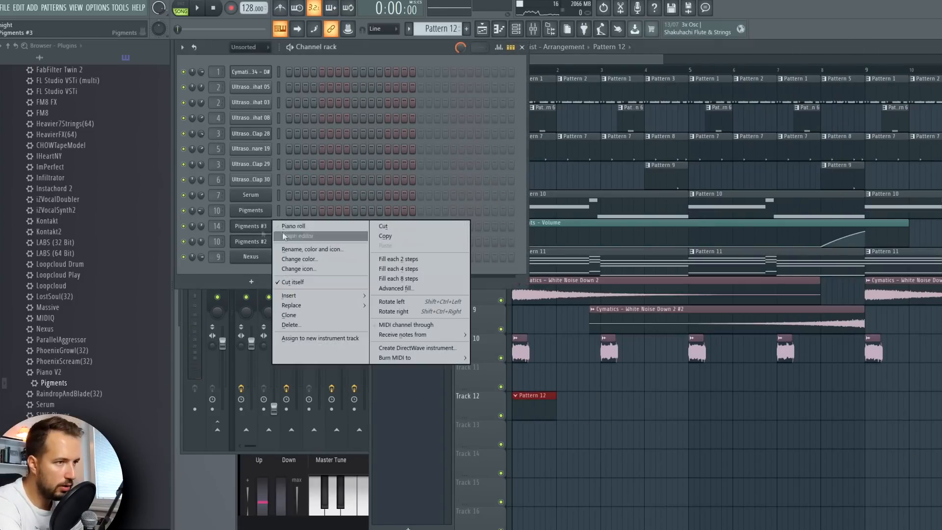
{"action": "left_click", "coordinate": [290, 222]}
Try a repeating eighth-note arpeggio of A4, F4, C5 and F5 for Pigments #3 and transpose it by octaves
{"action": "left_click", "coordinate": [221, 257]}
{"action": "right_click", "coordinate": [237, 257]}
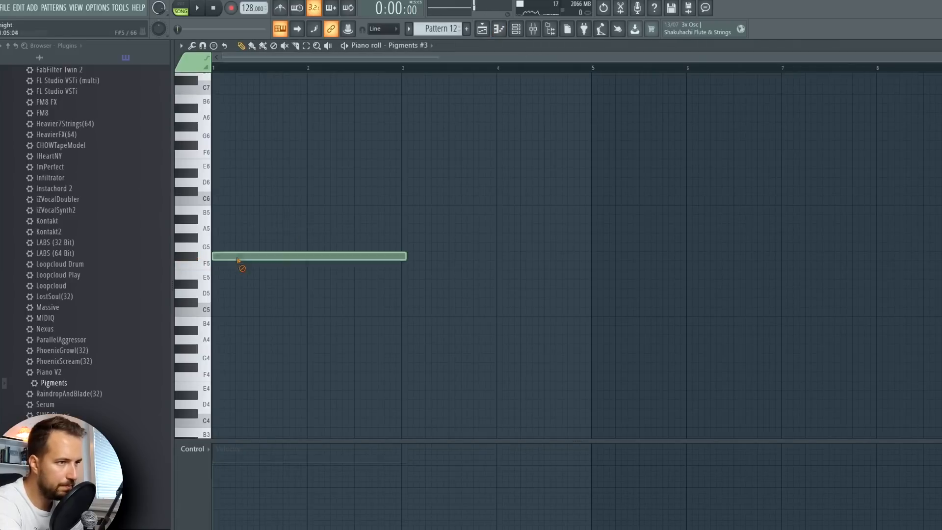
{"action": "key", "text": "space"}
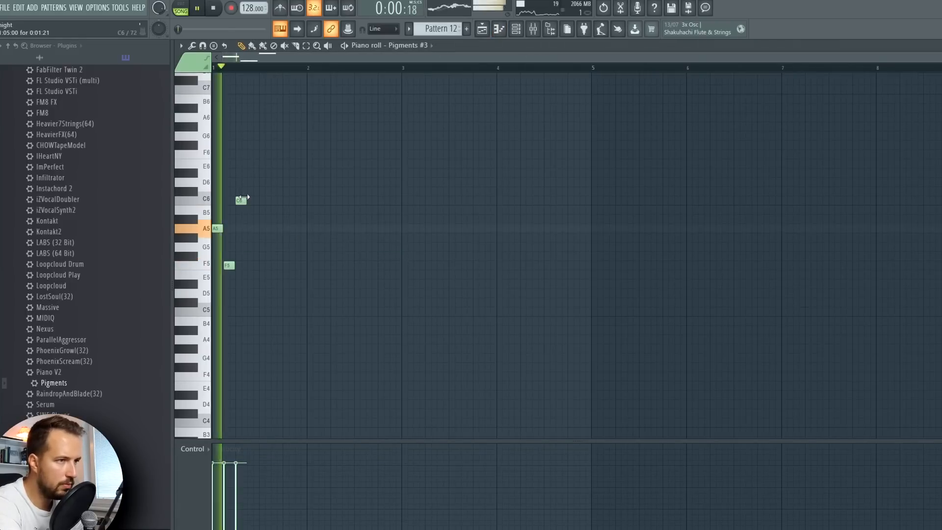
{"action": "key", "text": "space"}
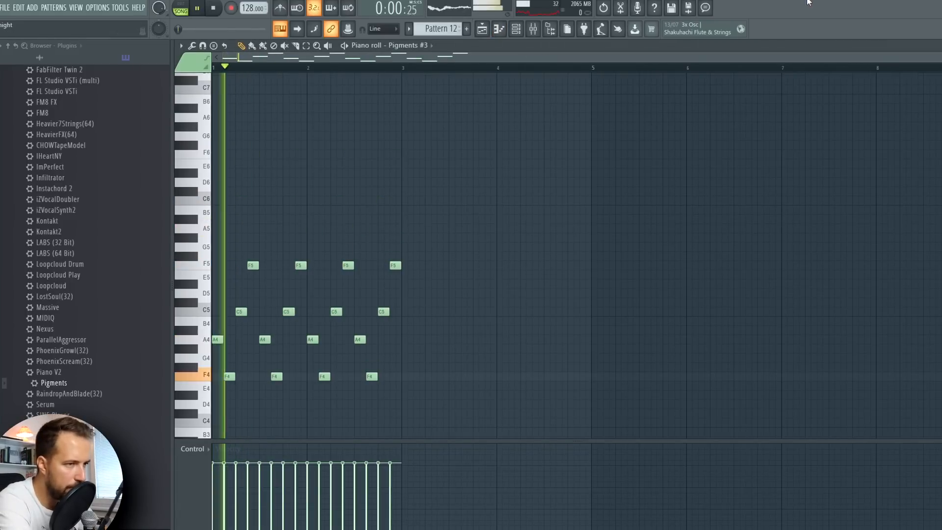
{"action": "key", "text": "ctrl+Up"}
{"action": "key", "text": "ctrl+Up"}
{"action": "key", "text": "ctrl+z"}
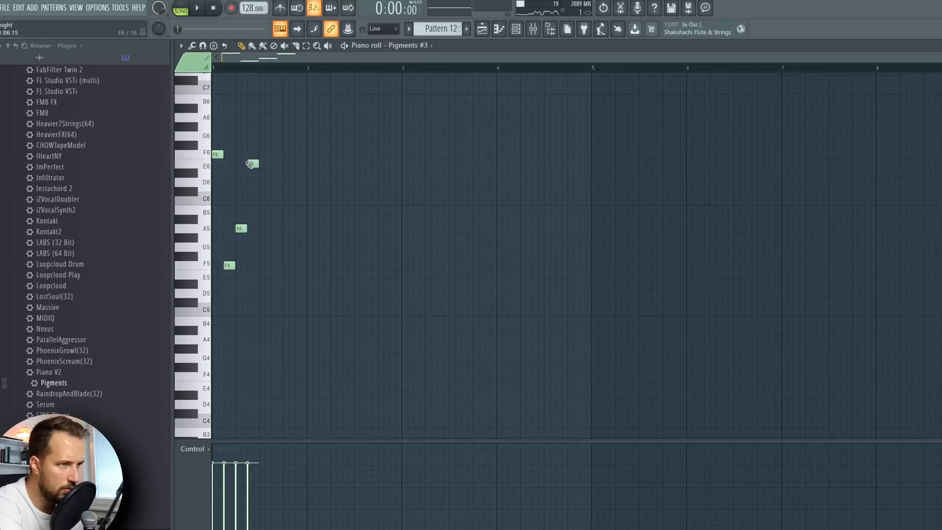
Write an eighth-note Pigments #3 arpeggio of F6, F5, A5 and E6, duplicate it with G6 and D6 variations and listen to it
{"action": "left_click_drag", "start_coordinate": [337, 114], "coordinate": [215, 276], "text": "ctrl"}
{"action": "key", "text": "ctrl+b"}
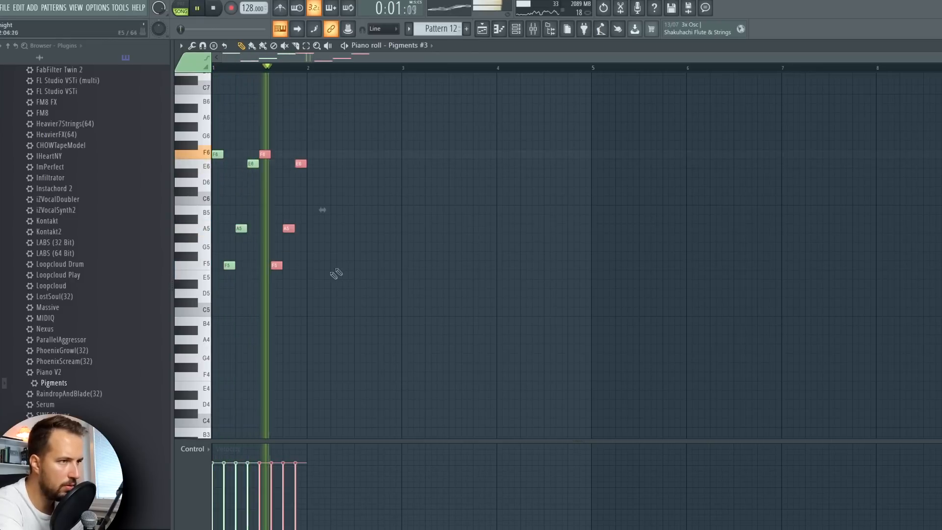
{"action": "key", "text": "ctrl+d"}
{"action": "key", "text": "space"}
{"action": "key", "text": "space"}
{"action": "left_click_drag", "start_coordinate": [356, 102], "coordinate": [267, 295], "text": "ctrl"}
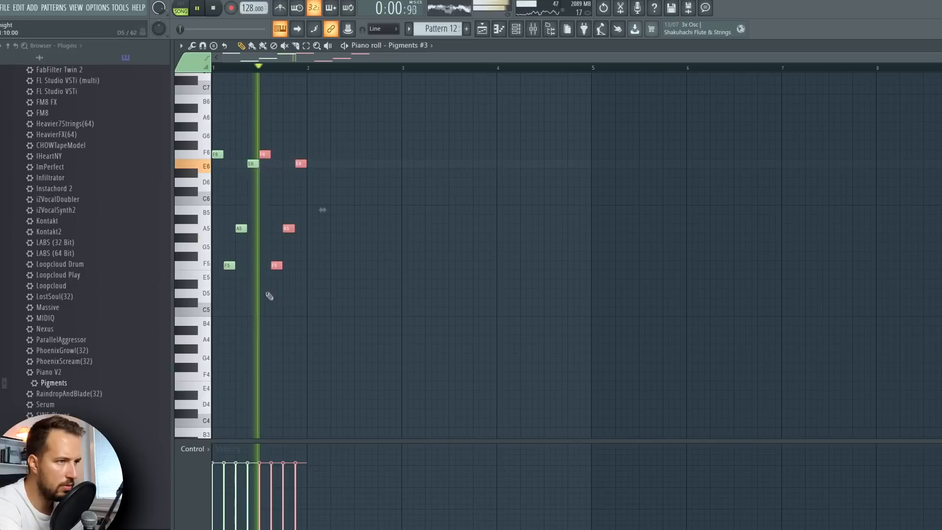
{"action": "key", "text": "ctrl+b"}
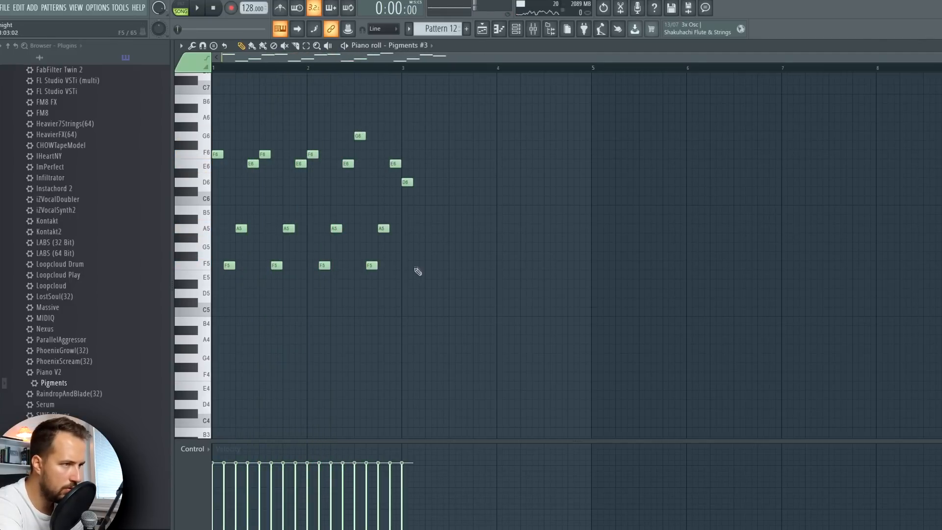
{"action": "key", "text": "space"}
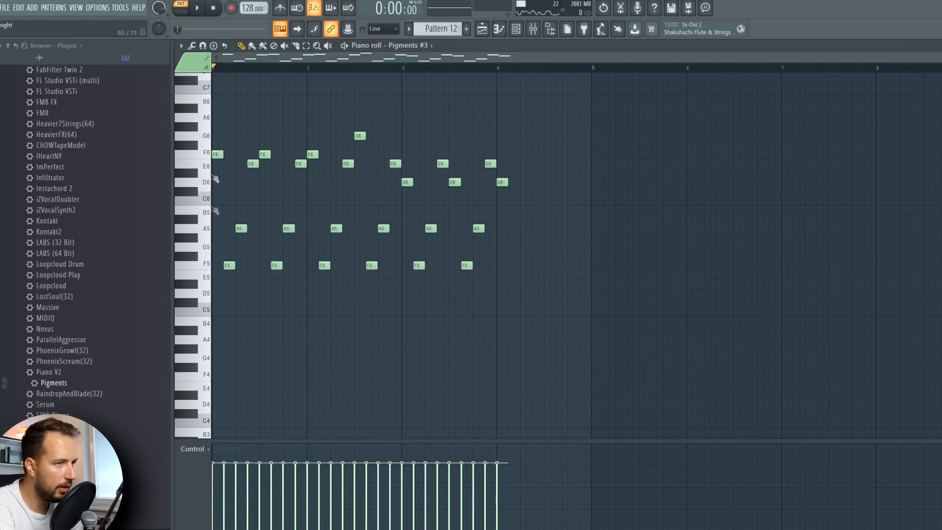
{"action": "key", "text": "space"}
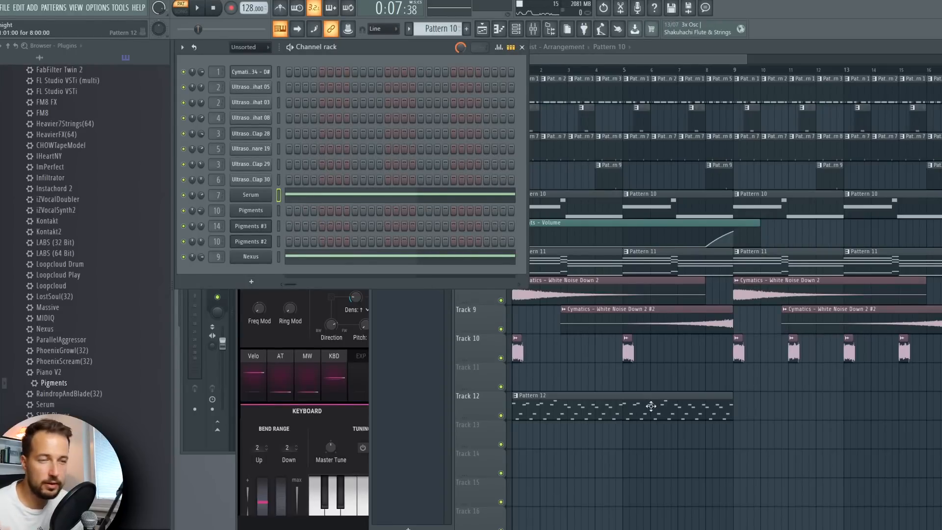
Add a second Nexus channel and choose the Brilliant Piano Soft preset from the Piano category of the Total Piano folder
{"action": "scroll", "coordinate": [98, 365], "scroll_direction": "down", "scroll_amount": 1}
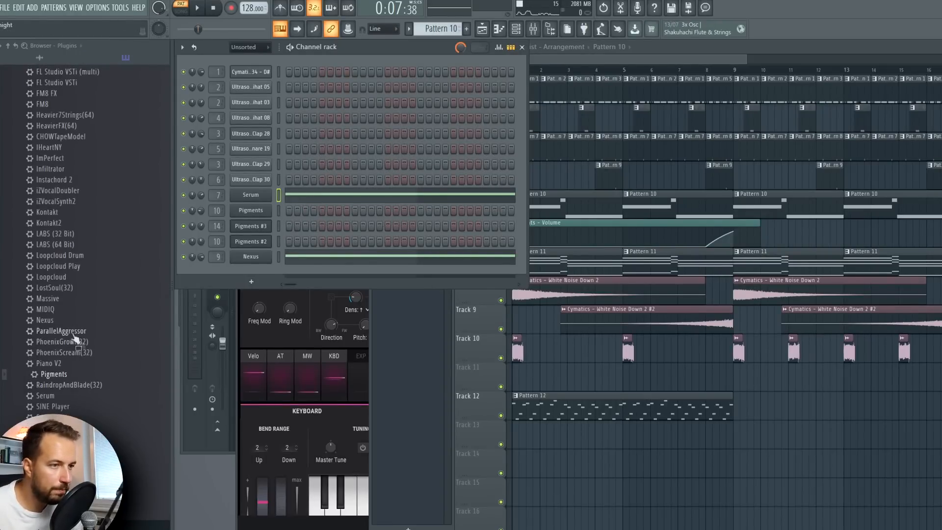
{"action": "left_click_drag", "start_coordinate": [246, 274], "coordinate": [247, 275]}
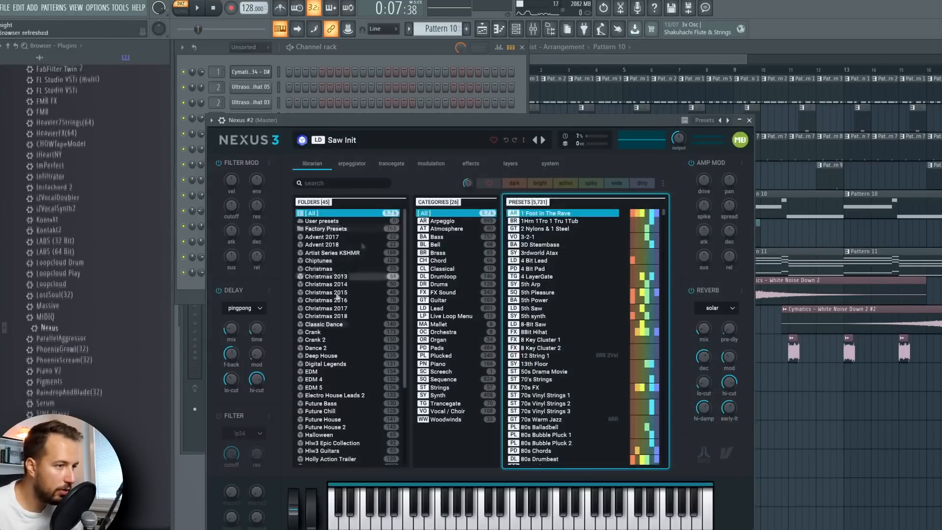
{"action": "left_click", "coordinate": [347, 251]}
{"action": "left_click", "coordinate": [447, 301]}
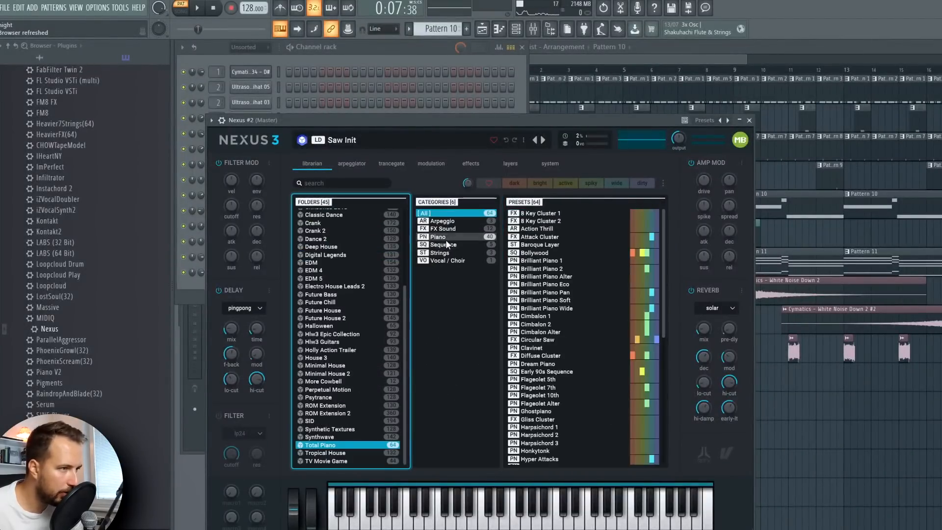
{"action": "left_click", "coordinate": [447, 240]}
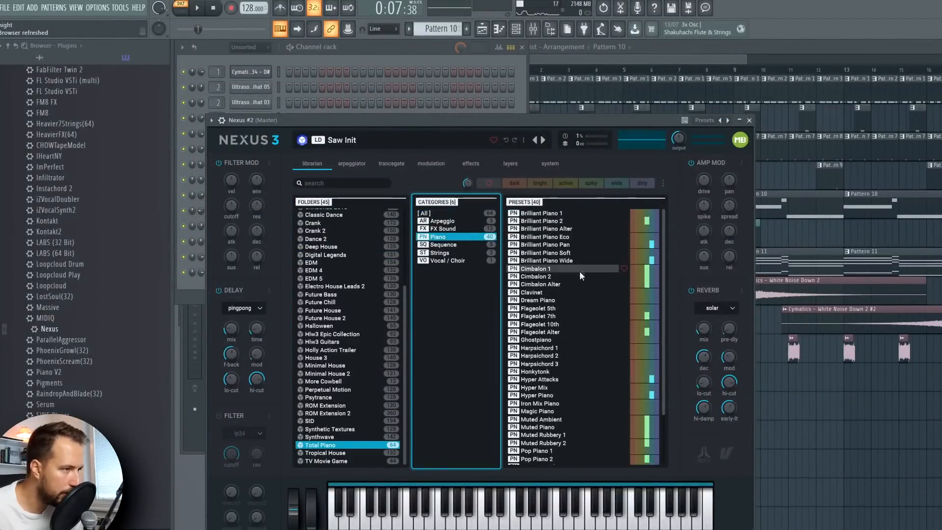
{"action": "left_click", "coordinate": [572, 253]}
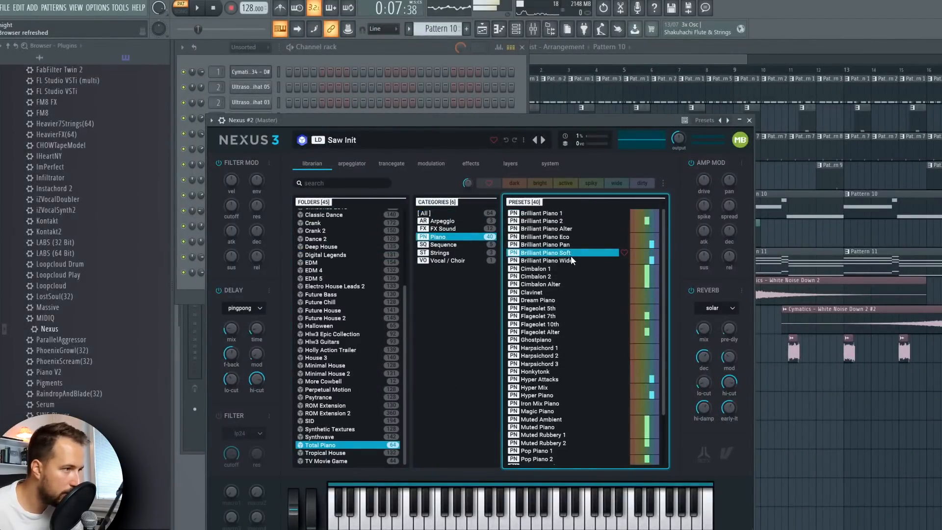
{"action": "left_click", "coordinate": [750, 121]}
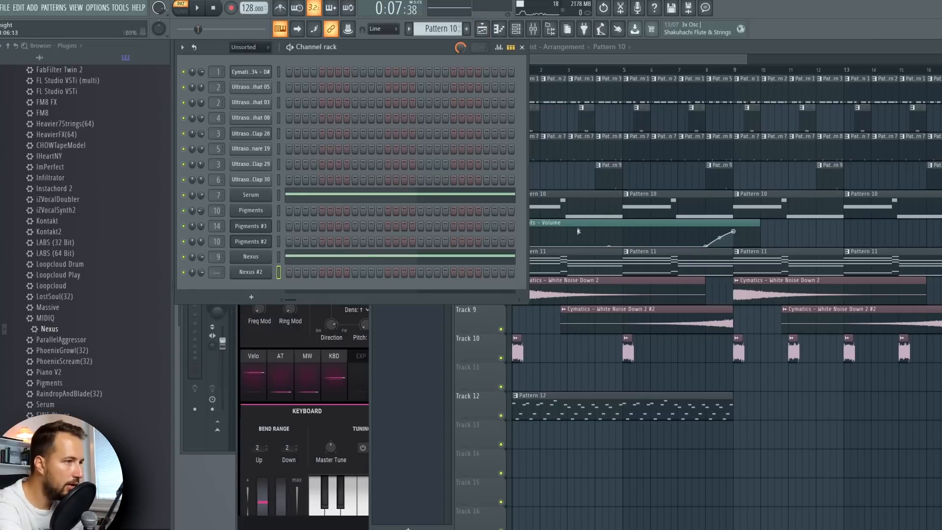
Copy the Serum bass notes of Pattern 10 into the Nexus #2 channel of a new Pattern 13
{"action": "left_click", "coordinate": [579, 233]}
{"action": "left_click", "coordinate": [278, 195]}
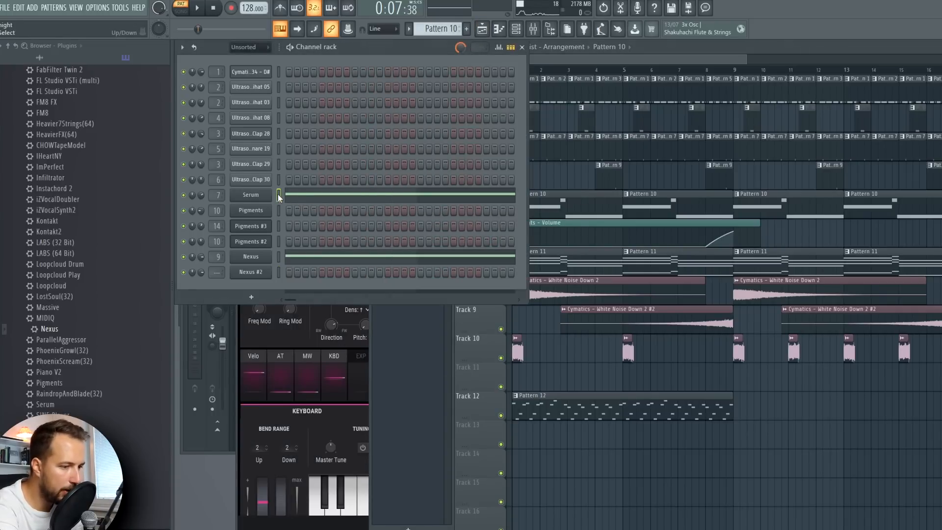
{"action": "left_click", "coordinate": [467, 28]}
{"action": "left_click", "coordinate": [279, 272]}
{"action": "key", "text": "ctrl+v"}
Copy the first four bars of the Pattern 12 arpeggio into the Nexus #2 channel of Pattern 13 and listen to it over the bass
{"action": "left_click", "coordinate": [541, 373]}
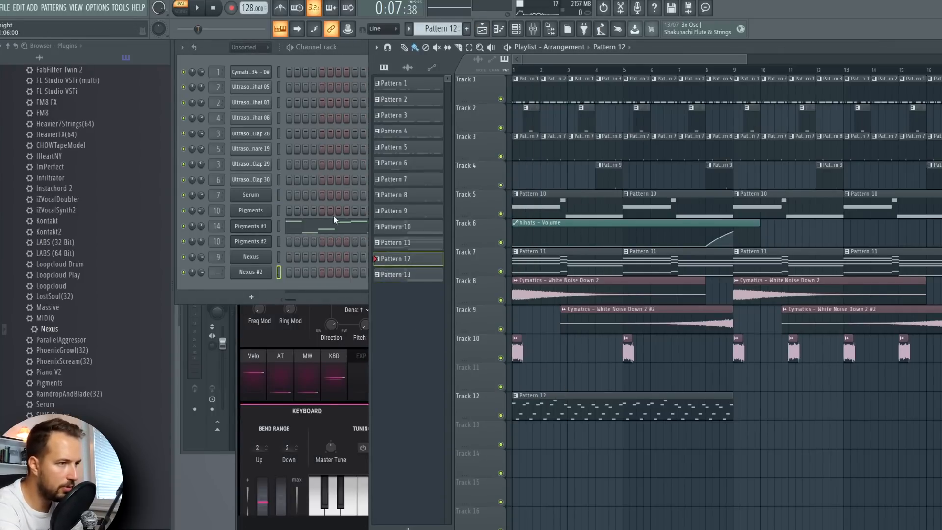
{"action": "left_click", "coordinate": [335, 220]}
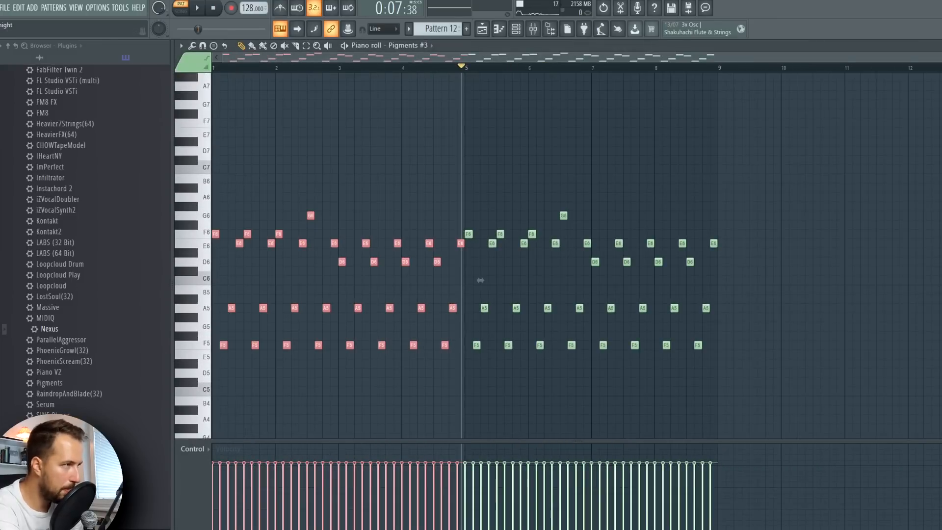
{"action": "key", "text": "Escape"}
{"action": "left_click", "coordinate": [467, 28]}
{"action": "left_click", "coordinate": [408, 31]}
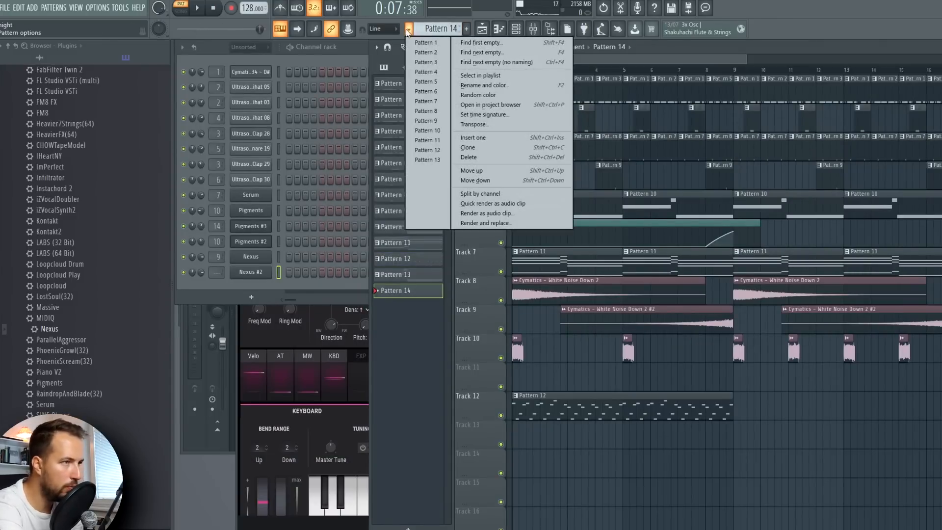
{"action": "left_click", "coordinate": [423, 160]}
{"action": "left_click", "coordinate": [330, 274]}
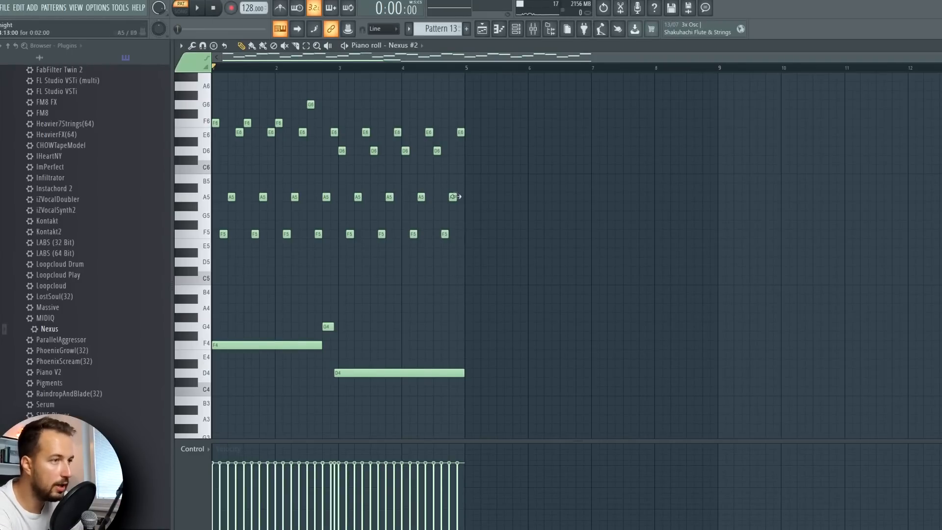
{"action": "scroll", "coordinate": [220, 66], "scroll_direction": "up", "scroll_amount": 3}
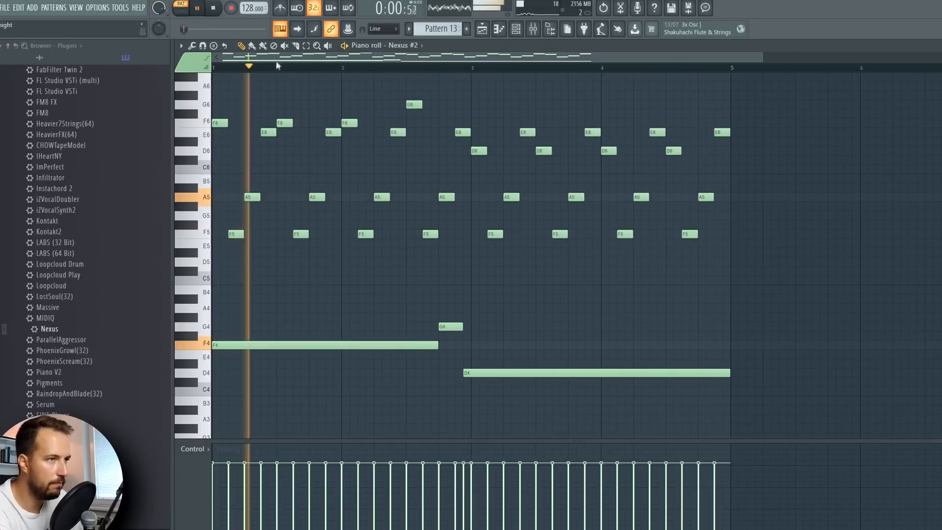
{"action": "scroll", "coordinate": [273, 67], "scroll_direction": "down", "scroll_amount": 1}
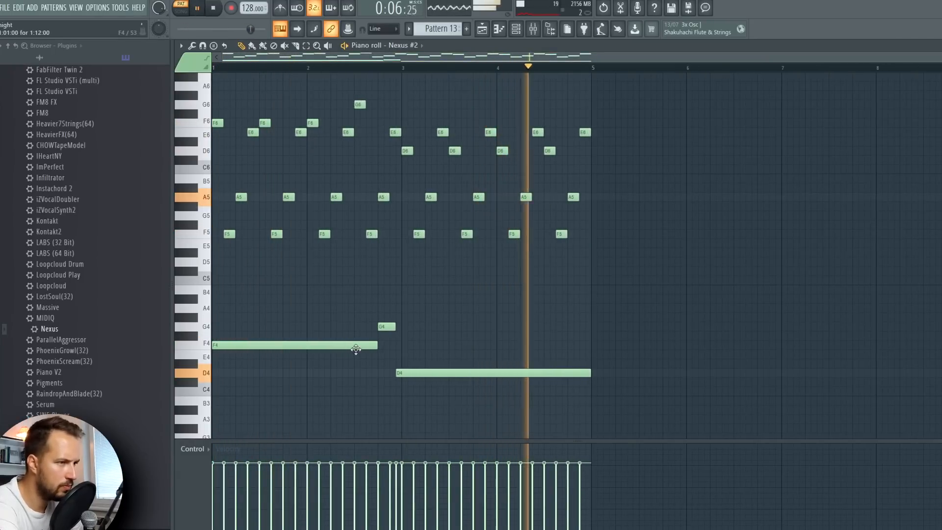
Duplicate the Nexus #2 arpeggio into bars 5 to 8 and add an A#3 bass note starting at bar 5
{"action": "left_click", "coordinate": [595, 391]}
{"action": "key", "text": "space"}
{"action": "left_click_drag", "start_coordinate": [617, 393], "coordinate": [616, 414]}
{"action": "left_click_drag", "start_coordinate": [616, 115], "coordinate": [72, 264]}
{"action": "key", "text": "ctrl+b"}
{"action": "left_click", "coordinate": [630, 264], "text": "ctrl"}
{"action": "left_click", "coordinate": [546, 67]}
{"action": "scroll", "coordinate": [546, 67], "scroll_direction": "down", "scroll_amount": 1}
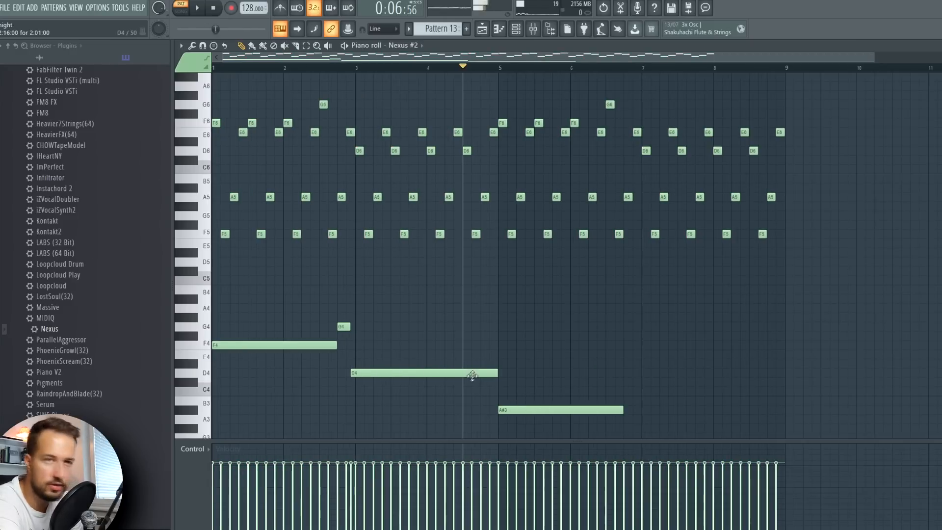
Repeat the opening bass notes from bar 5 in Nexus #2, extend the arpeggio through bar 12 and play it back
{"action": "key", "text": "space"}
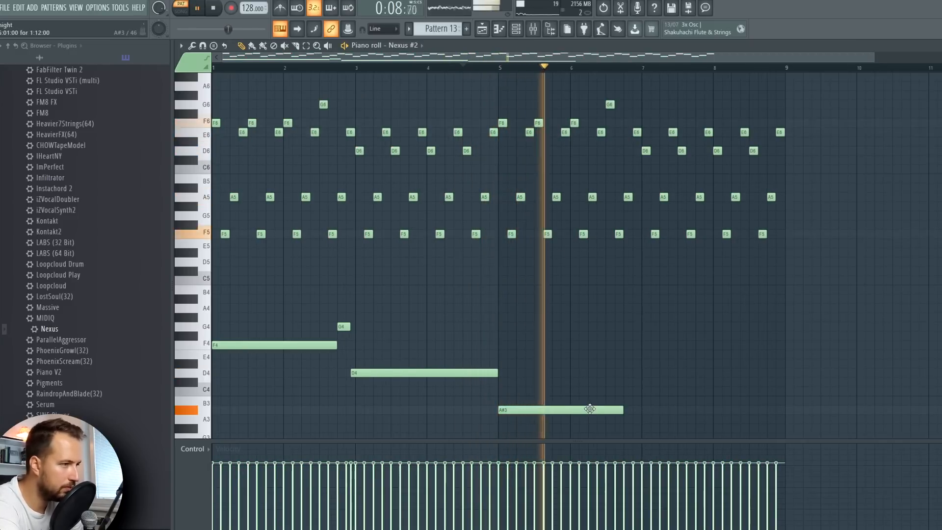
{"action": "scroll", "coordinate": [589, 406], "scroll_direction": "down", "scroll_amount": 3}
{"action": "left_click", "coordinate": [638, 299]}
{"action": "key", "text": "space"}
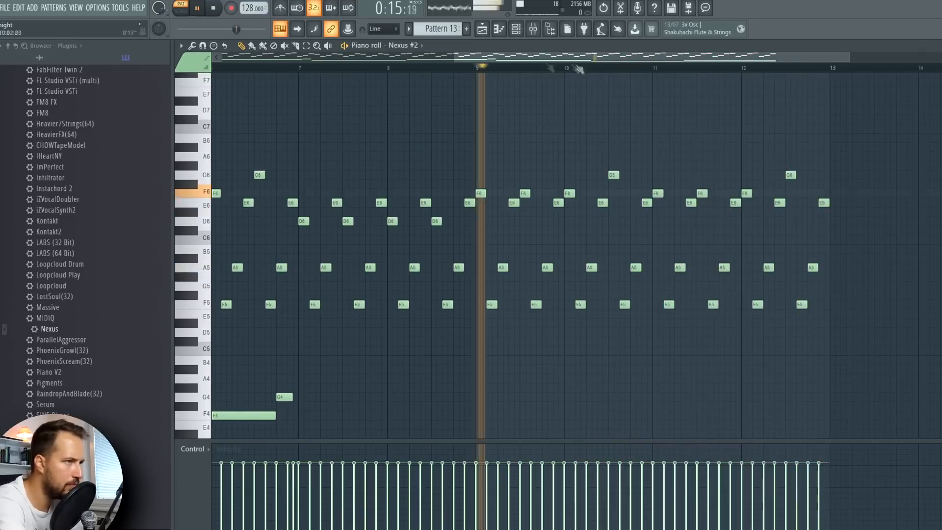
Extend the arpeggio through bar 16 over A#3, G3, A#3 and C4 bass notes and rewrite bar 16 as A6, G5, A#5, A#6, A6, F5, A5, G6
{"action": "scroll", "coordinate": [688, 118], "scroll_direction": "up", "scroll_amount": 2}
{"action": "key", "text": "space"}
{"action": "left_click_drag", "start_coordinate": [755, 194], "coordinate": [761, 156]}
{"action": "left_click", "coordinate": [749, 67]}
{"action": "key", "text": "space"}
{"action": "key", "text": "space"}
{"action": "mouse_move", "coordinate": [802, 203]}
{"action": "left_mouse_down"}
{"action": "mouse_move", "coordinate": [805, 147]}
{"action": "mouse_move", "coordinate": [817, 157]}
{"action": "left_mouse_up"}
{"action": "key", "text": "space"}
{"action": "key", "text": "space"}
{"action": "key", "text": "space"}
{"action": "key", "text": "space"}
{"action": "left_click_drag", "start_coordinate": [861, 201], "coordinate": [862, 170]}
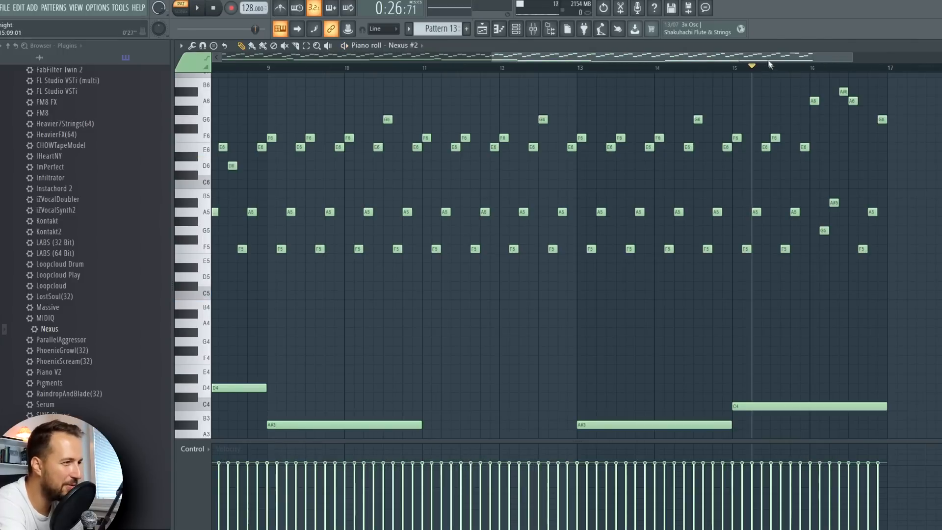
Retune the bar 16 arpeggio of Nexus #2 to A6, A5, C6, A#6, A6, G5, C6 and G6 while listening to it
{"action": "scroll", "coordinate": [769, 64], "scroll_direction": "up", "scroll_amount": 3}
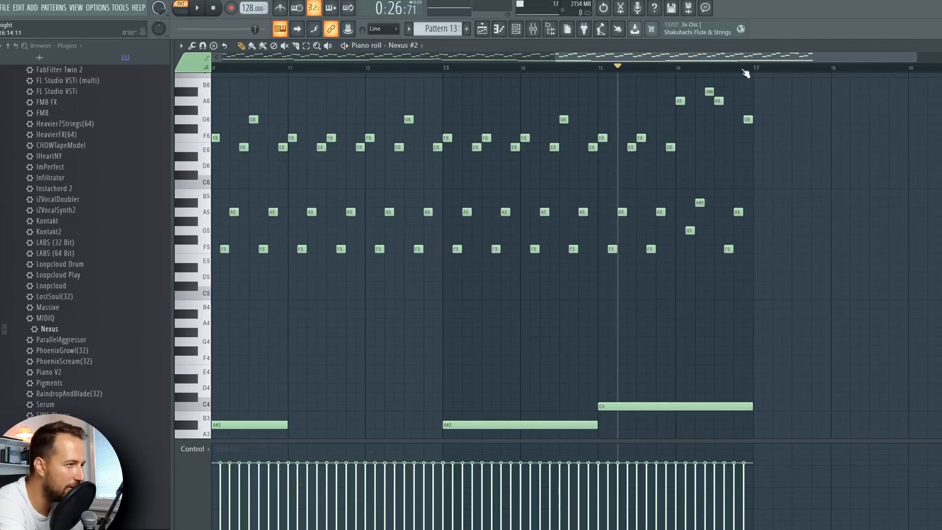
{"action": "key", "text": "space"}
{"action": "scroll", "coordinate": [740, 133], "scroll_direction": "up", "scroll_amount": 3}
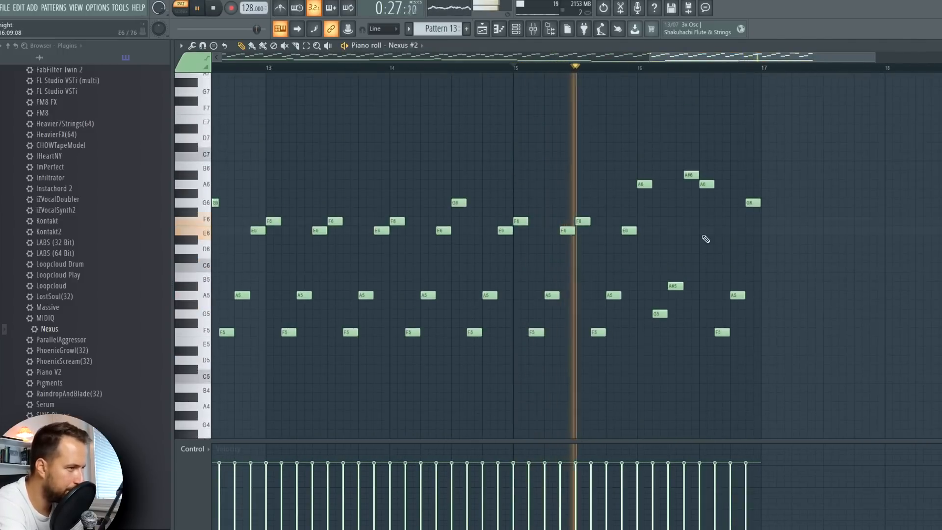
{"action": "key", "text": "space"}
{"action": "key", "text": "space"}
{"action": "left_click_drag", "start_coordinate": [676, 286], "coordinate": [676, 268]}
{"action": "scroll", "coordinate": [704, 275], "scroll_direction": "down", "scroll_amount": 3}
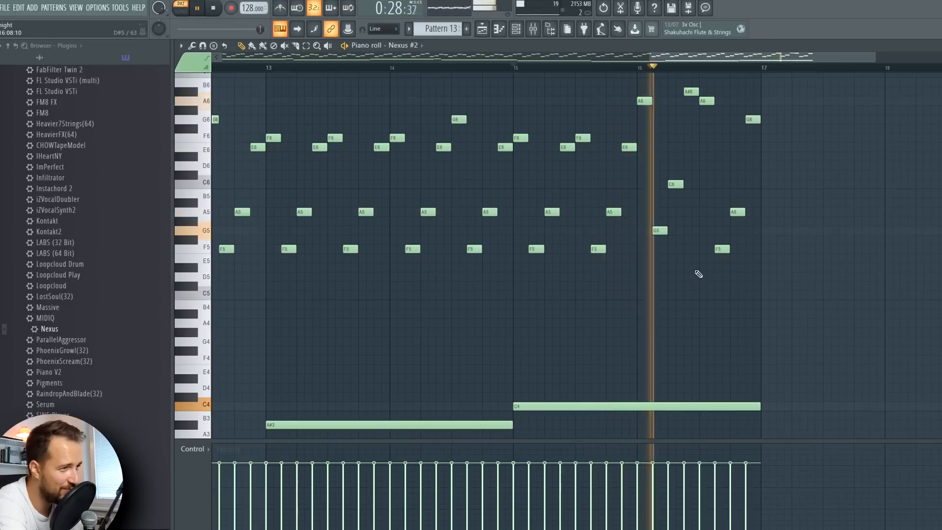
{"action": "key", "text": "space"}
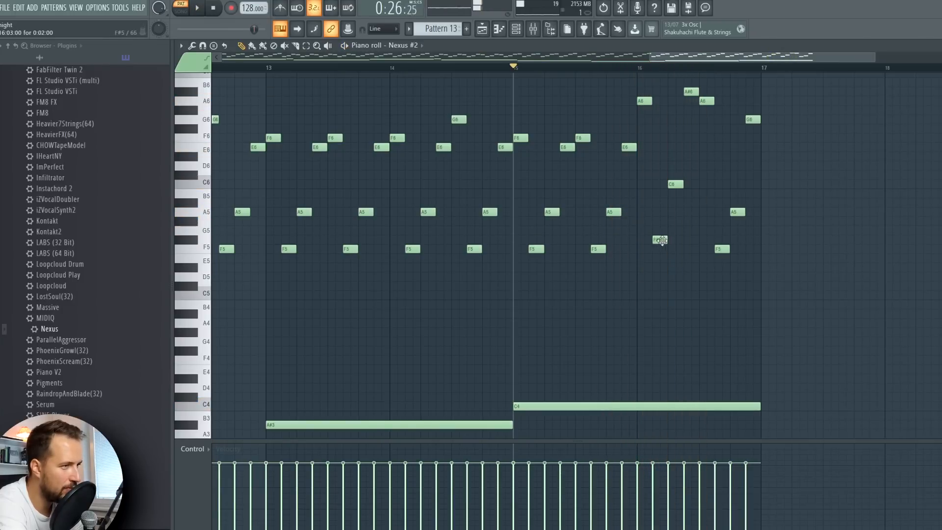
{"action": "left_click_drag", "start_coordinate": [662, 241], "coordinate": [662, 259]}
{"action": "key", "text": "space"}
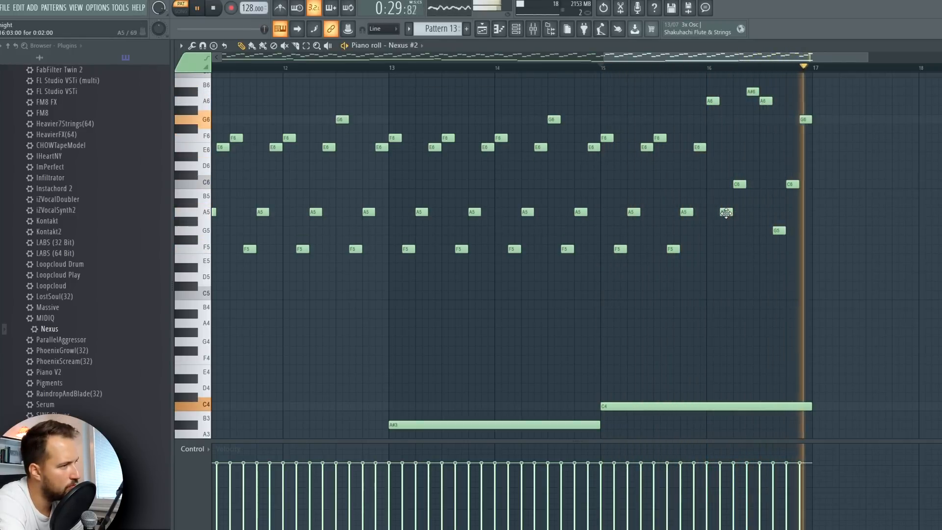
Lower the high G6 note in bar 12 of the Nexus #2 arpeggio to D6 and listen through the rest of the pattern
{"action": "scroll", "coordinate": [684, 248], "scroll_direction": "up", "scroll_amount": 4}
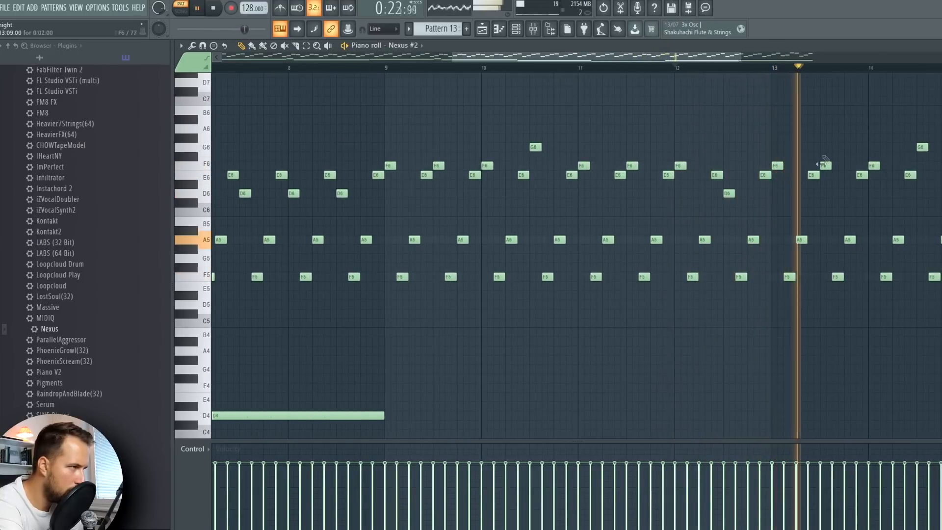
{"action": "scroll", "coordinate": [778, 69], "scroll_direction": "down", "scroll_amount": 3}
{"action": "left_click_drag", "start_coordinate": [770, 59], "coordinate": [822, 59]}
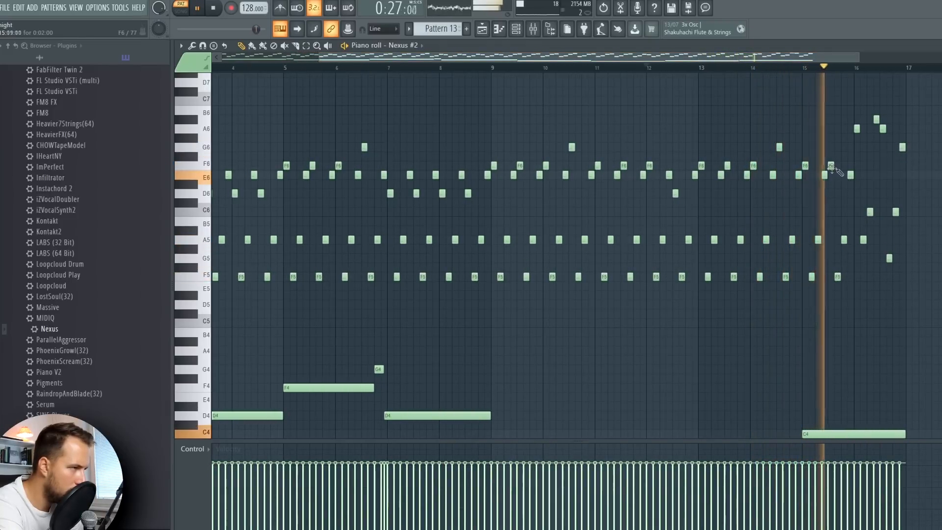
{"action": "scroll", "coordinate": [779, 71], "scroll_direction": "down", "scroll_amount": 2}
{"action": "scroll", "coordinate": [805, 167], "scroll_direction": "down", "scroll_amount": 3}
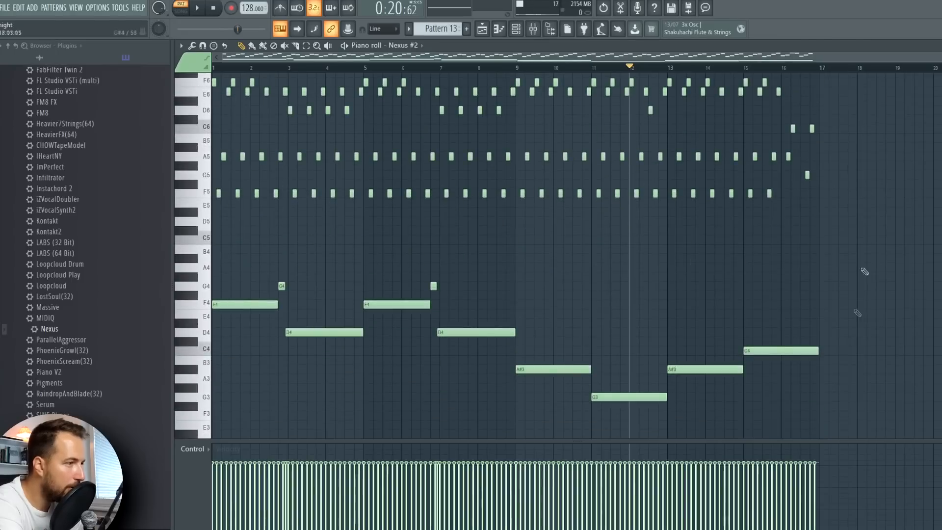
With the Nexus #2 bass notes copied, make the third Pattern 11 and Pattern 10 clips unique and delete the fourth Pattern 10 clip
{"action": "left_click_drag", "start_coordinate": [887, 217], "coordinate": [163, 468]}
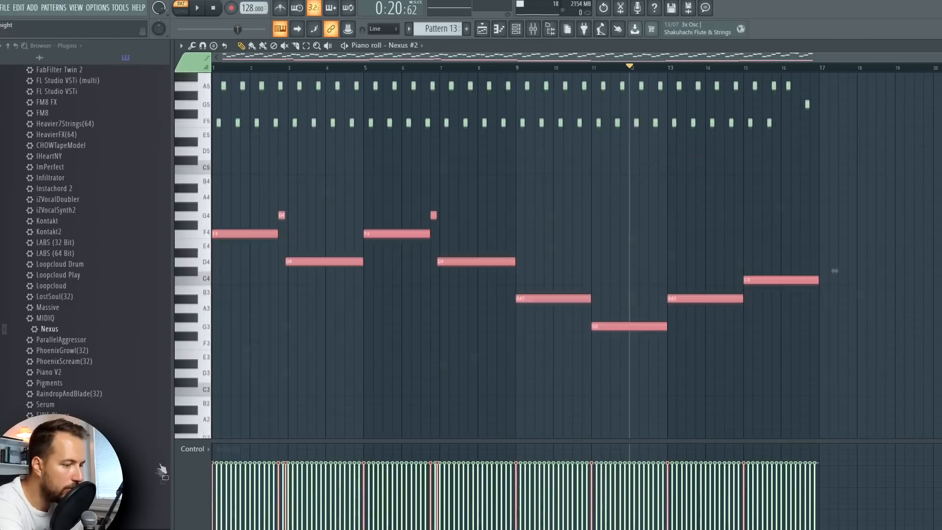
{"action": "left_click", "coordinate": [938, 46]}
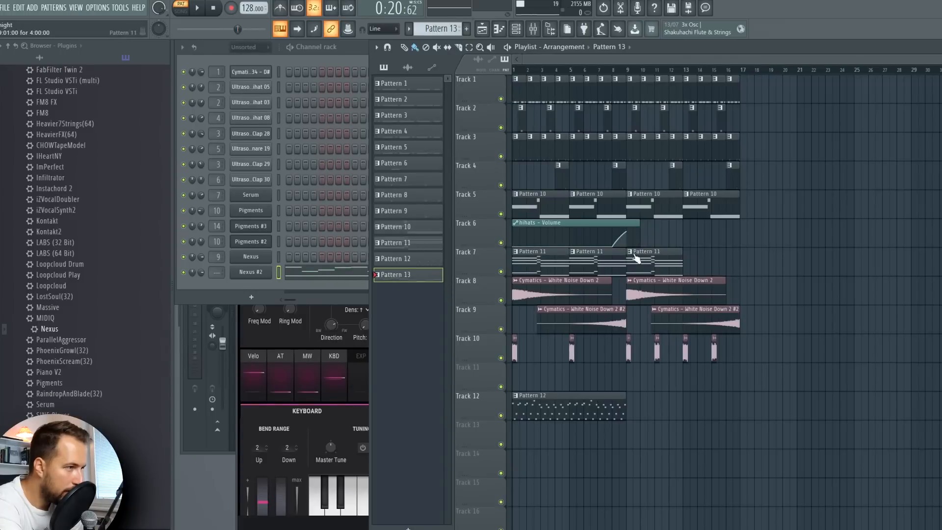
{"action": "right_click", "coordinate": [636, 258]}
{"action": "left_click", "coordinate": [659, 320]}
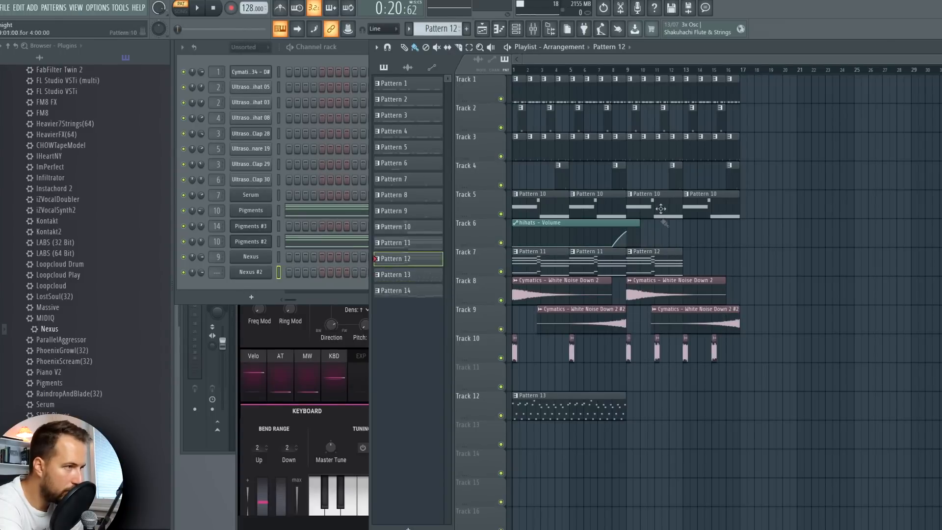
{"action": "left_click", "coordinate": [630, 198]}
{"action": "left_click", "coordinate": [660, 262]}
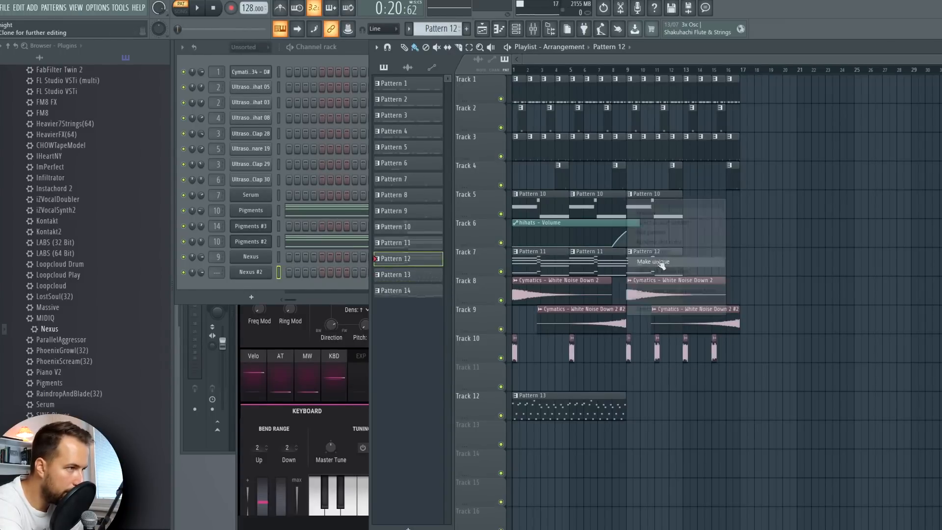
Replace the Serum and Nexus notes of the unique bass pattern with the copied 16-bar bass line and play it from bar 9
{"action": "double_click", "coordinate": [651, 201]}
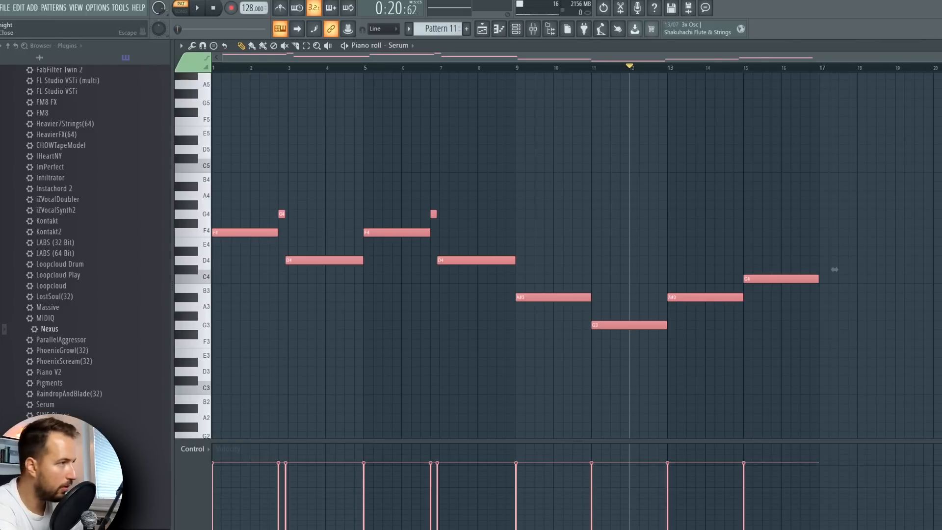
{"action": "left_click", "coordinate": [303, 259]}
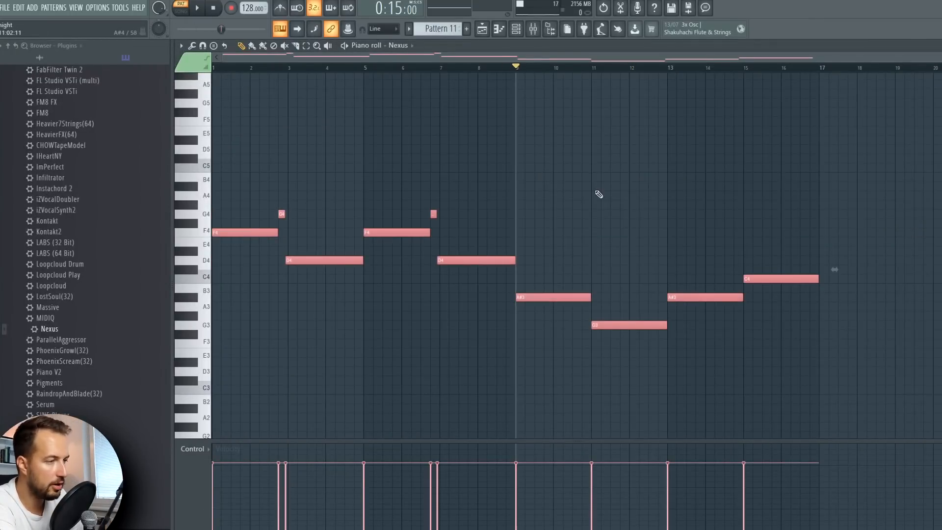
{"action": "right_click", "coordinate": [620, 189]}
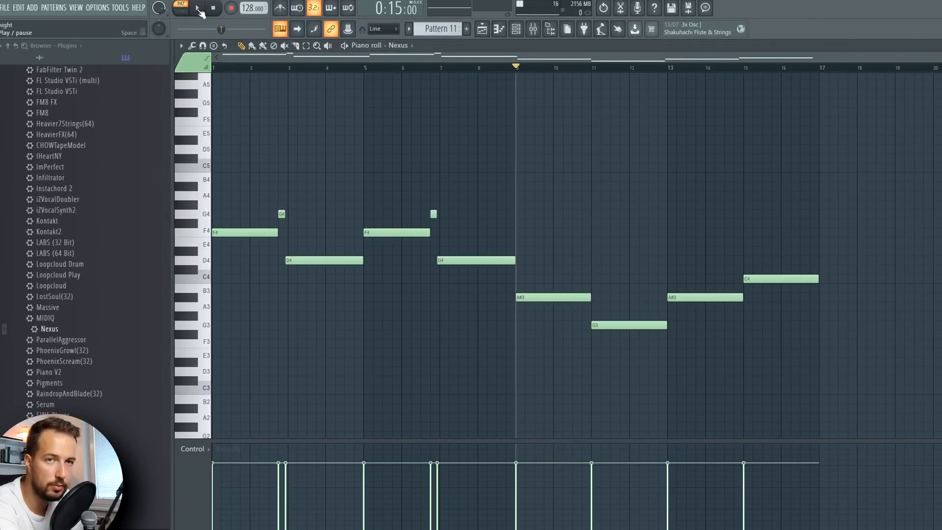
{"action": "left_click", "coordinate": [198, 9]}
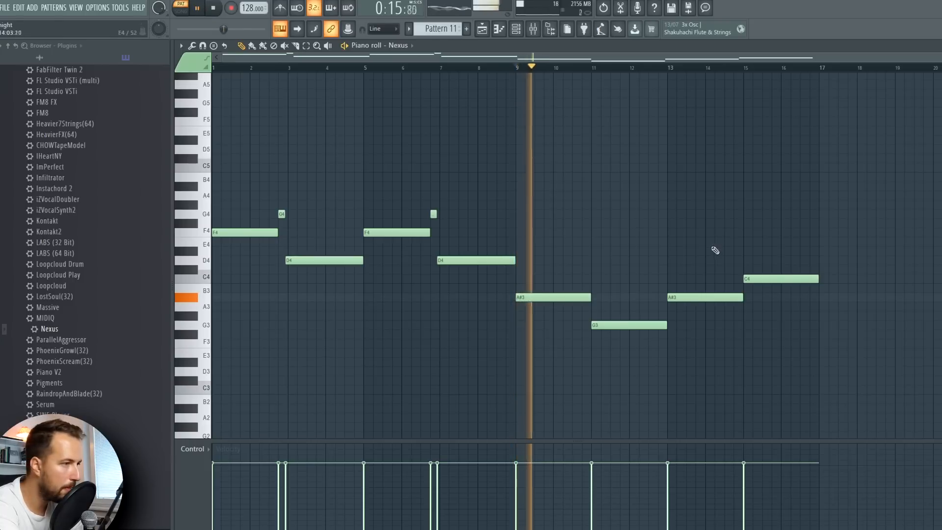
{"action": "key", "text": "space"}
Raise the last four bass notes, from bar 9 onward, by one octave in both the Nexus and Serum channels and listen
{"action": "left_click_drag", "start_coordinate": [827, 248], "coordinate": [565, 399]}
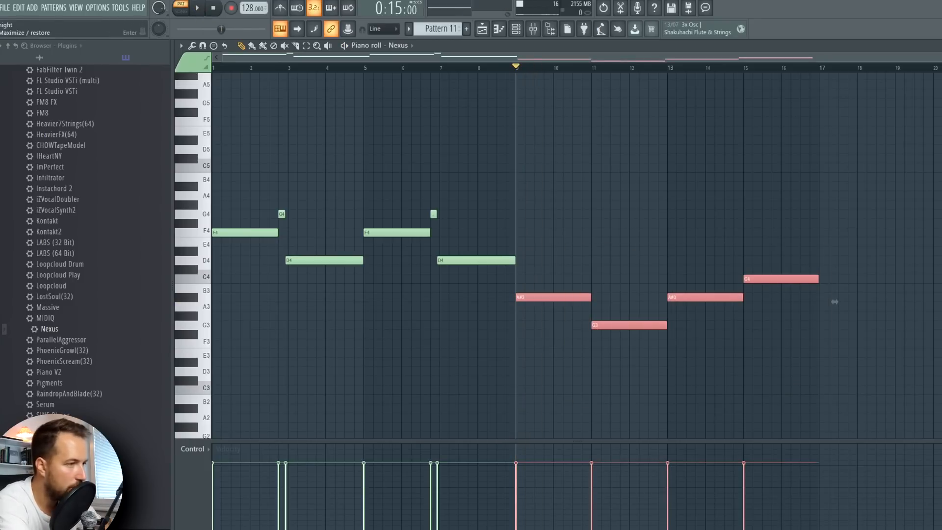
{"action": "left_click_drag", "start_coordinate": [835, 302], "coordinate": [834, 191]}
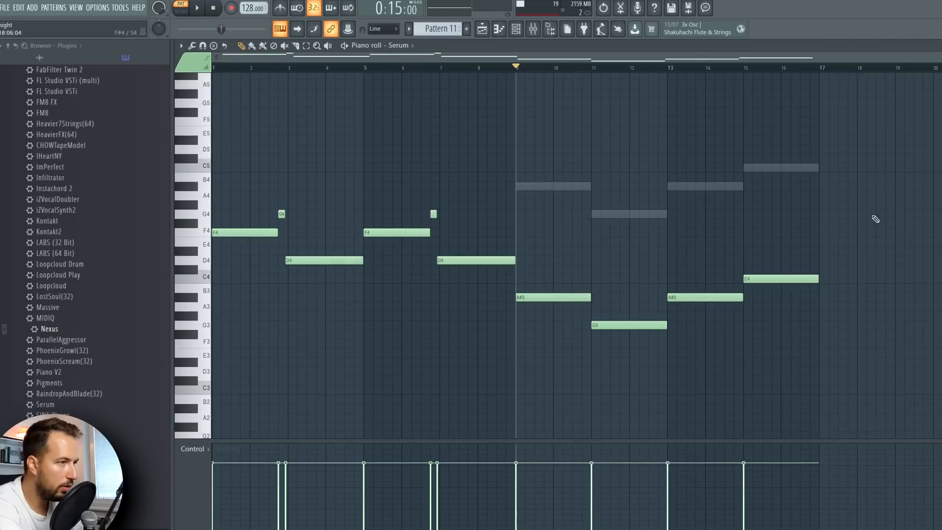
{"action": "left_click_drag", "start_coordinate": [877, 192], "coordinate": [576, 405]}
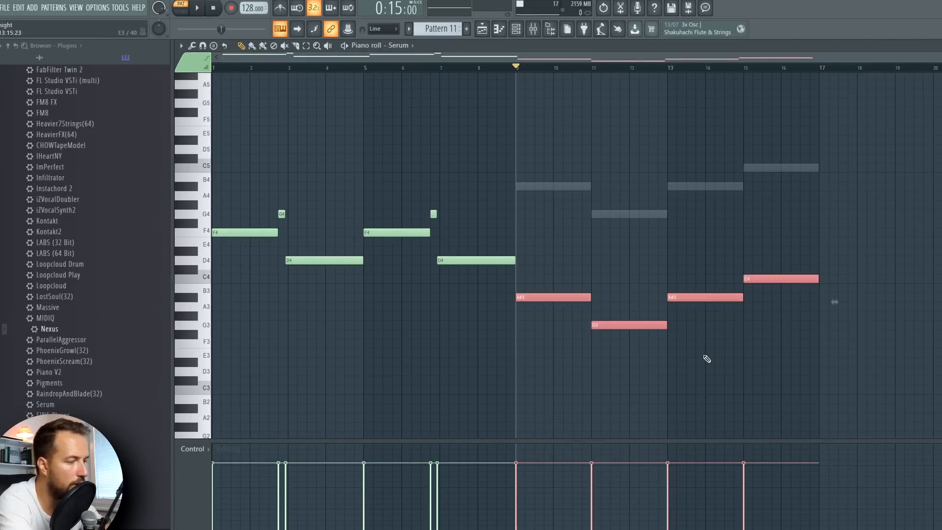
{"action": "key", "text": "ctrl+Up"}
{"action": "key", "text": "ctrl+d"}
{"action": "key", "text": "space"}
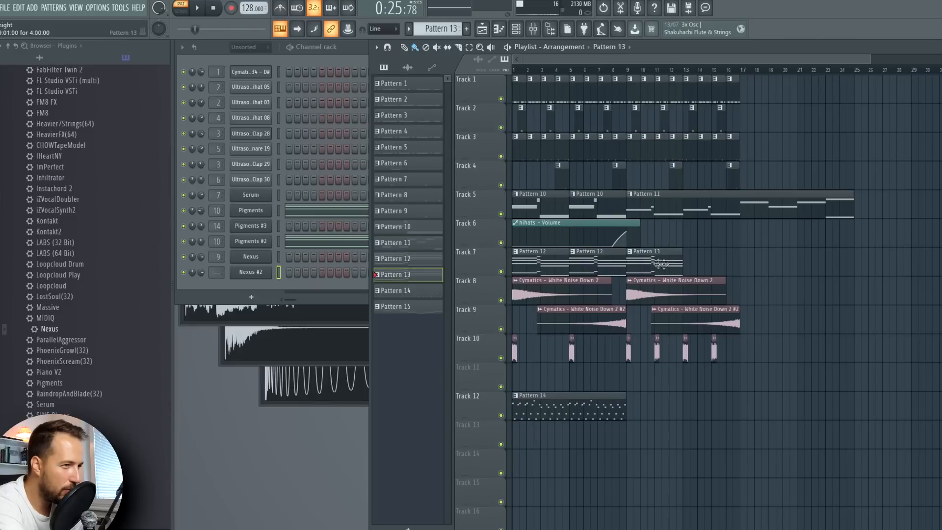
Paste the bass line into the Pigments channel of Pattern 13 and remove the pasted notes overlapping the chords of the first four bars
{"action": "left_click", "coordinate": [297, 211]}
{"action": "scroll", "coordinate": [343, 217], "scroll_direction": "up", "scroll_amount": 5}
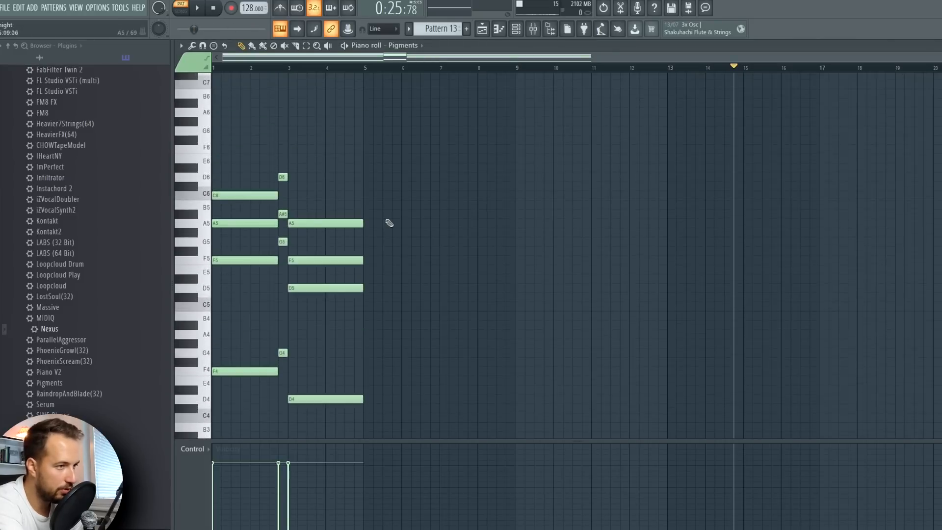
{"action": "scroll", "coordinate": [389, 223], "scroll_direction": "down", "scroll_amount": 4}
{"action": "key", "text": "ctrl+v"}
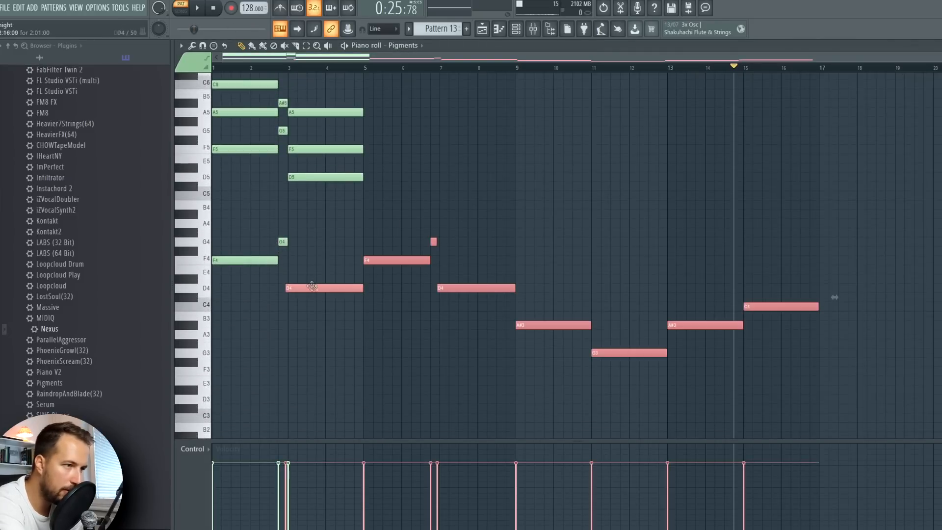
{"action": "left_click", "coordinate": [313, 287]}
{"action": "scroll", "coordinate": [471, 237], "scroll_direction": "up", "scroll_amount": 2}
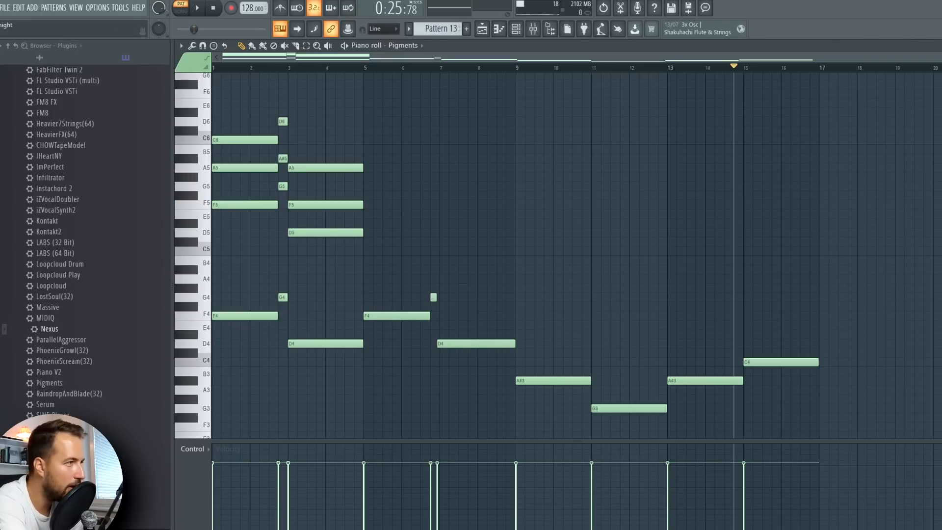
{"action": "left_click", "coordinate": [940, 46]}
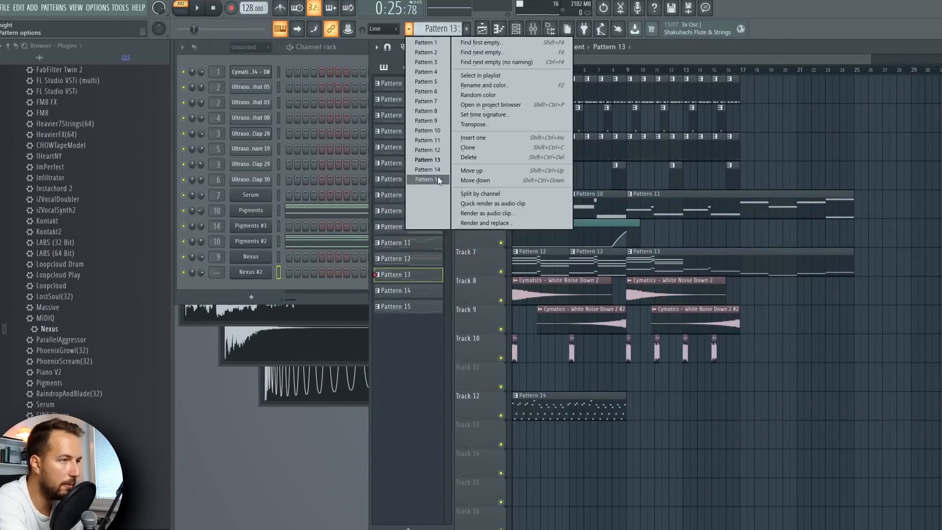
Raise the arpeggio notes in the Nexus #2 channel of Pattern 15 by one octave, leaving the chords in place, and listen
{"action": "left_click", "coordinate": [438, 179]}
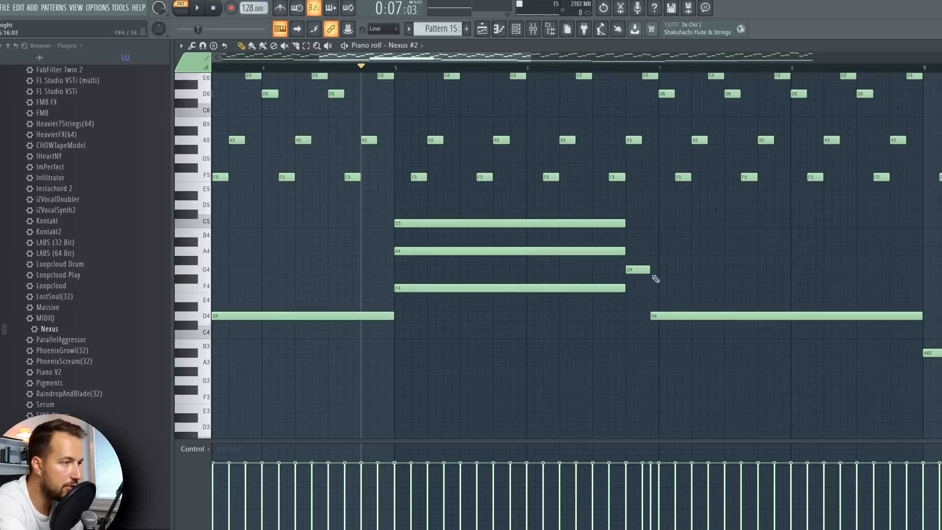
{"action": "scroll", "coordinate": [627, 81], "scroll_direction": "down", "scroll_amount": 2}
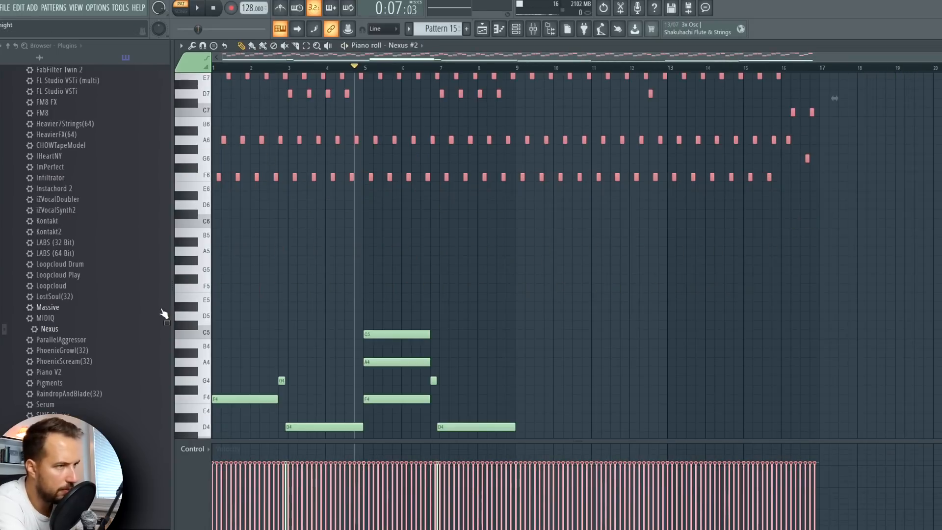
{"action": "key", "text": "space"}
{"action": "scroll", "coordinate": [431, 291], "scroll_direction": "down", "scroll_amount": 4}
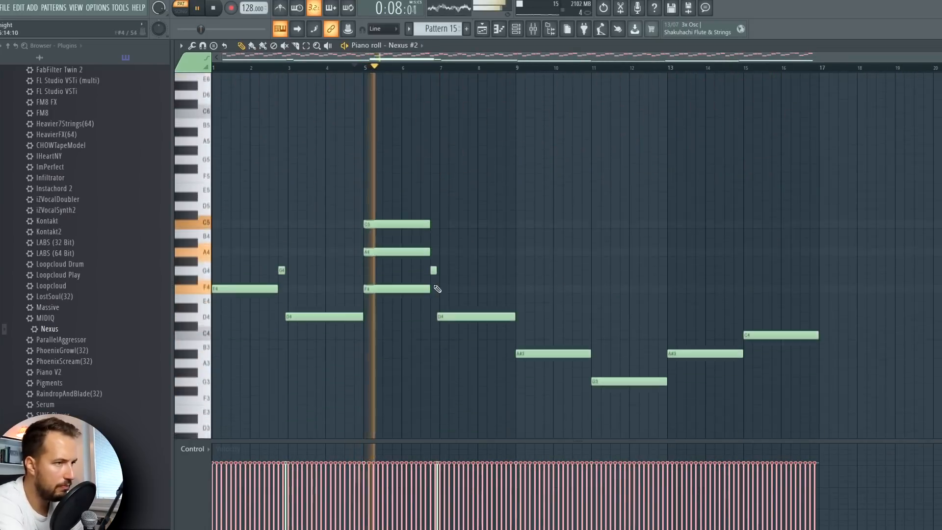
{"action": "left_click", "coordinate": [496, 196], "text": "ctrl"}
Build chords on the bass notes before bar 9: add A#4 and D5 above G4, and F4 and A4 above D4
{"action": "scroll", "coordinate": [430, 69], "scroll_direction": "up", "scroll_amount": 4}
{"action": "key", "text": "space"}
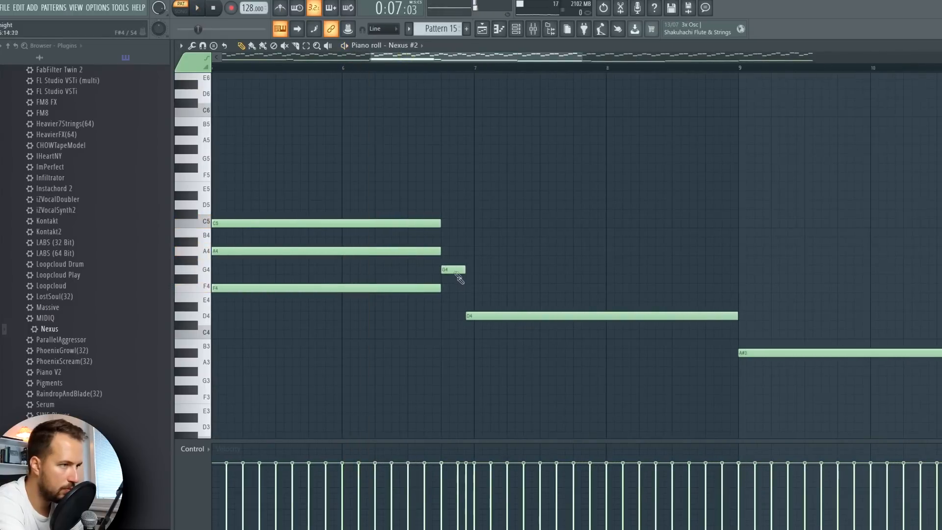
{"action": "left_click", "coordinate": [472, 288]}
{"action": "left_click", "coordinate": [471, 251]}
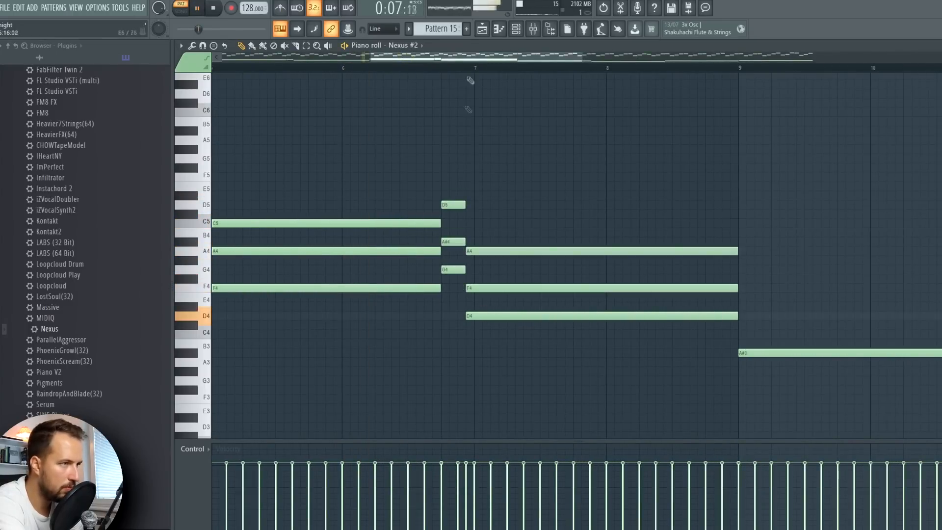
{"action": "scroll", "coordinate": [465, 69], "scroll_direction": "down", "scroll_amount": 4}
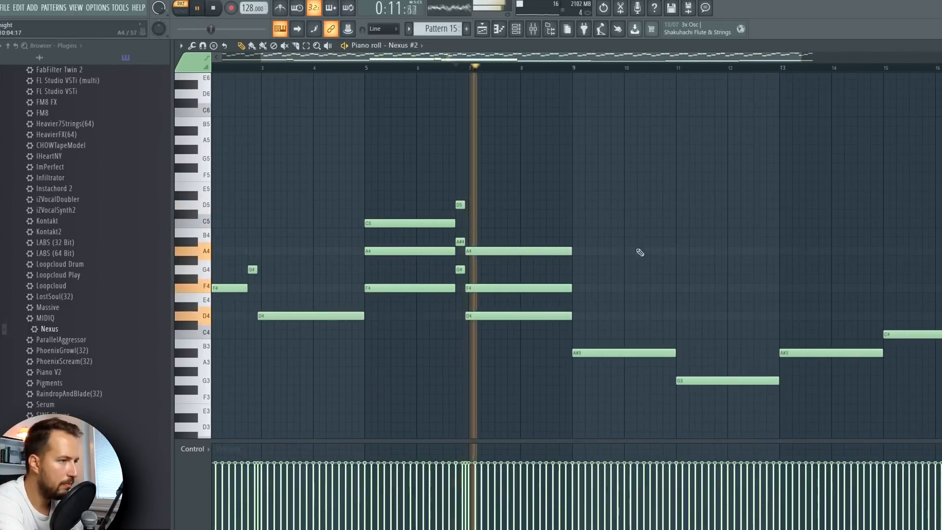
Add an A#4, D5 and F5 chord above the A#3 bass note at bar 9 and play the transition into it
{"action": "key", "text": "space"}
{"action": "left_click_drag", "start_coordinate": [576, 214], "coordinate": [575, 241]}
{"action": "left_click_drag", "start_coordinate": [574, 214], "coordinate": [575, 176]}
{"action": "left_click", "coordinate": [540, 68]}
{"action": "key", "text": "space"}
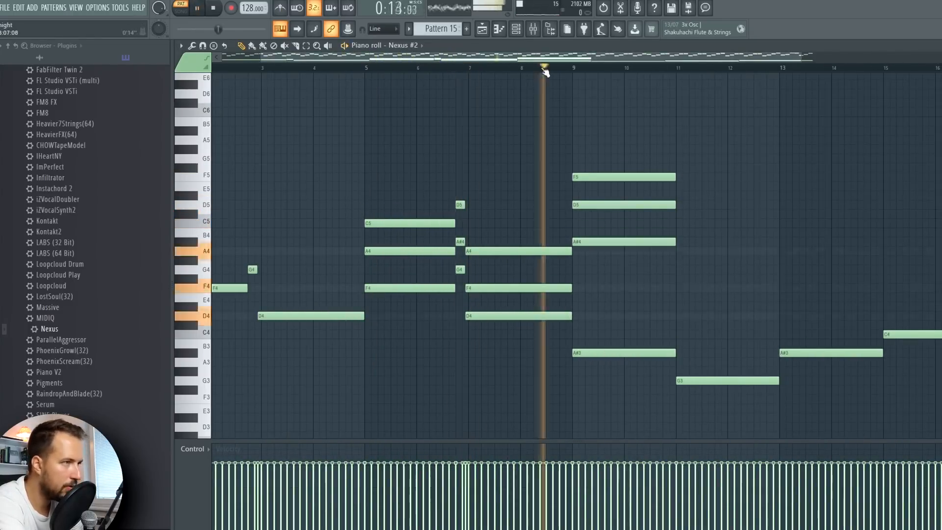
Add the chords G4-A#4-D5 at bar 11, A#4-D5-F5 at bar 13 and C5-E5-G5 at bar 15, listening in between
{"action": "scroll", "coordinate": [542, 70], "scroll_direction": "down", "scroll_amount": 2}
{"action": "left_click_drag", "start_coordinate": [589, 259], "coordinate": [580, 271]}
{"action": "key", "text": "space"}
{"action": "left_click_drag", "start_coordinate": [588, 242], "coordinate": [586, 205]}
{"action": "key", "text": "space"}
{"action": "left_click", "coordinate": [568, 68]}
{"action": "key", "text": "space"}
{"action": "left_click_drag", "start_coordinate": [673, 192], "coordinate": [615, 287]}
{"action": "key", "text": "ctrl+Up"}
{"action": "key", "text": "space"}
{"action": "scroll", "coordinate": [664, 279], "scroll_direction": "up", "scroll_amount": 2}
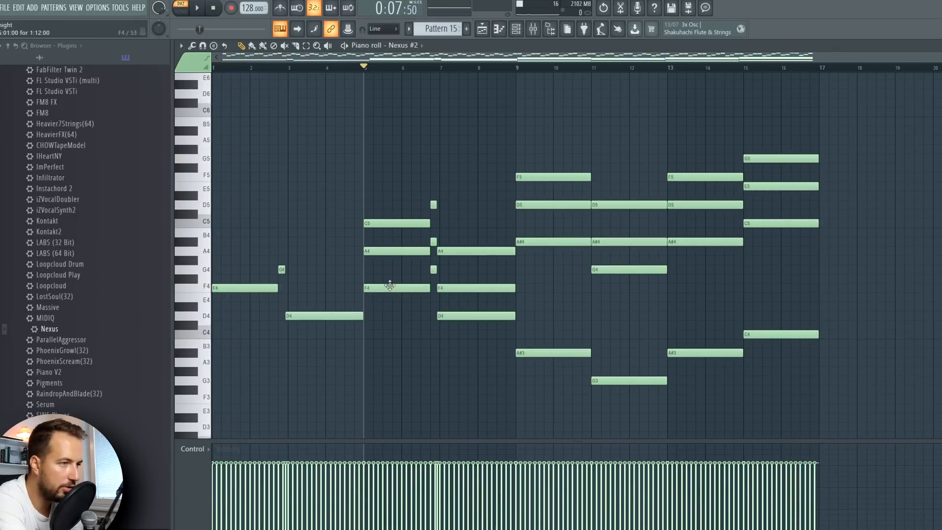
Copy the chord notes from bar 5 onward into the Pigments pad channels of Pattern 13, and reopen Pattern 15
{"action": "left_click_drag", "start_coordinate": [878, 96], "coordinate": [379, 434]}
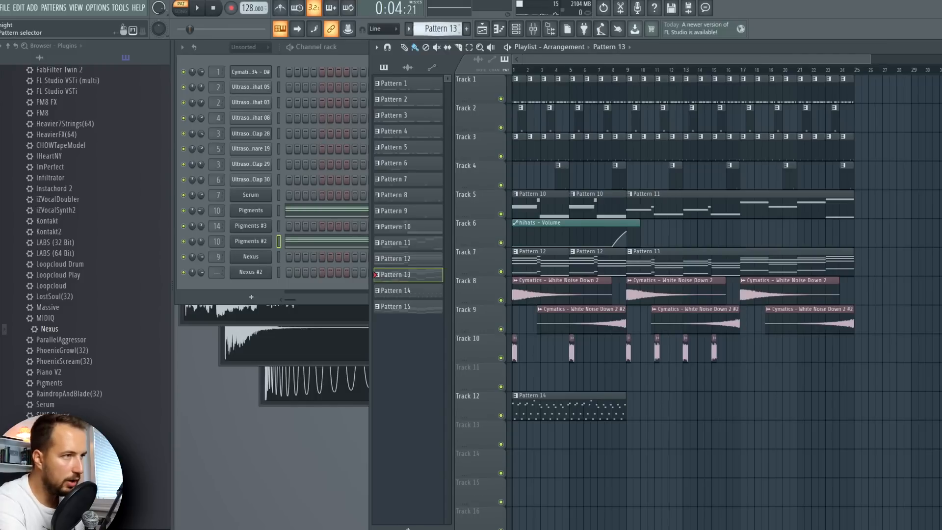
{"action": "left_click", "coordinate": [409, 28]}
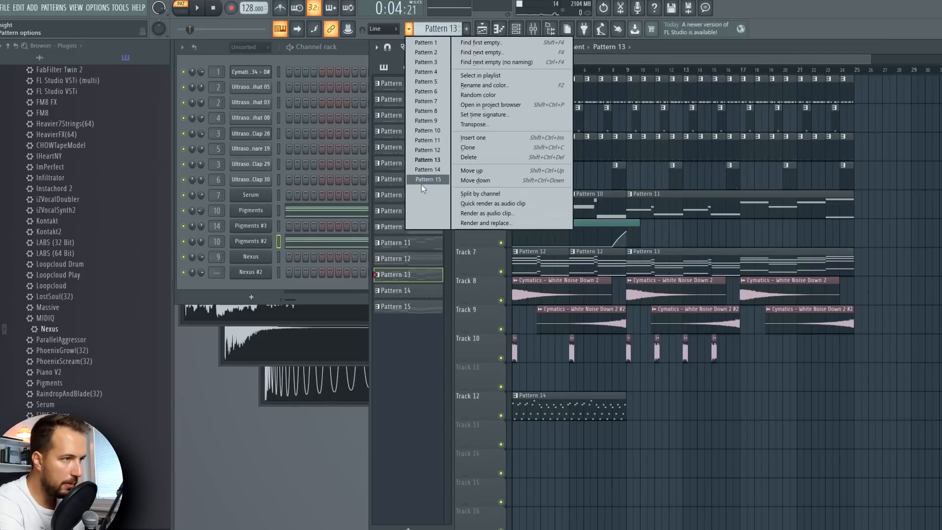
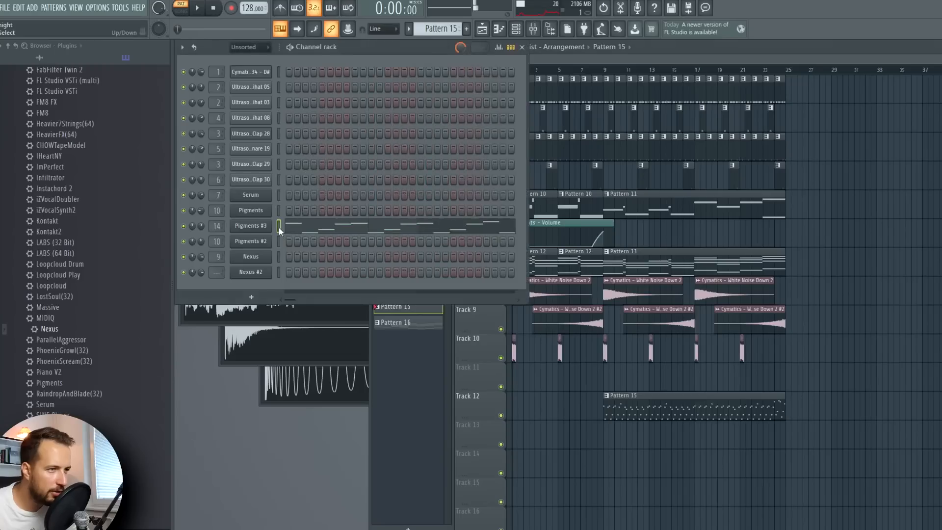
Clone the Pigments #3 channel, give the clone the arpeggio notes and audition it with the Minimalist Accompaniment preset
{"action": "right_click", "coordinate": [249, 227]}
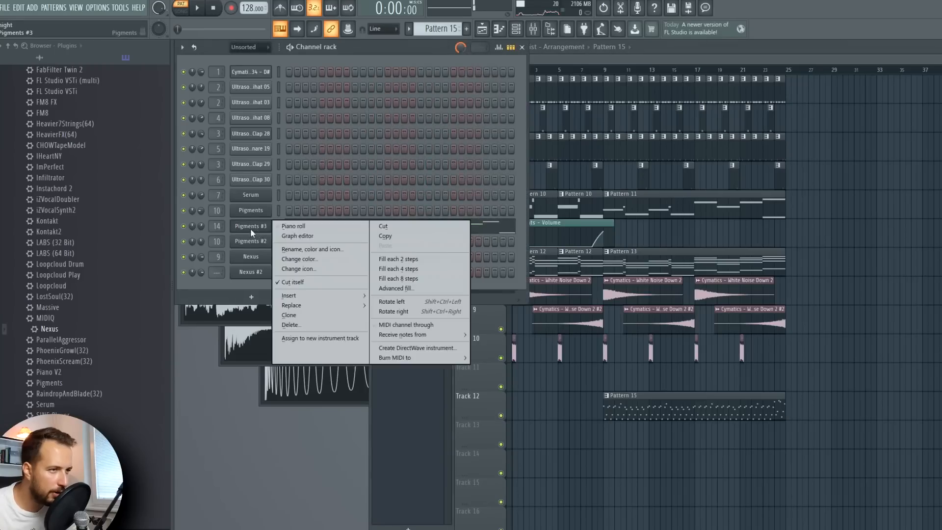
{"action": "left_click", "coordinate": [322, 318]}
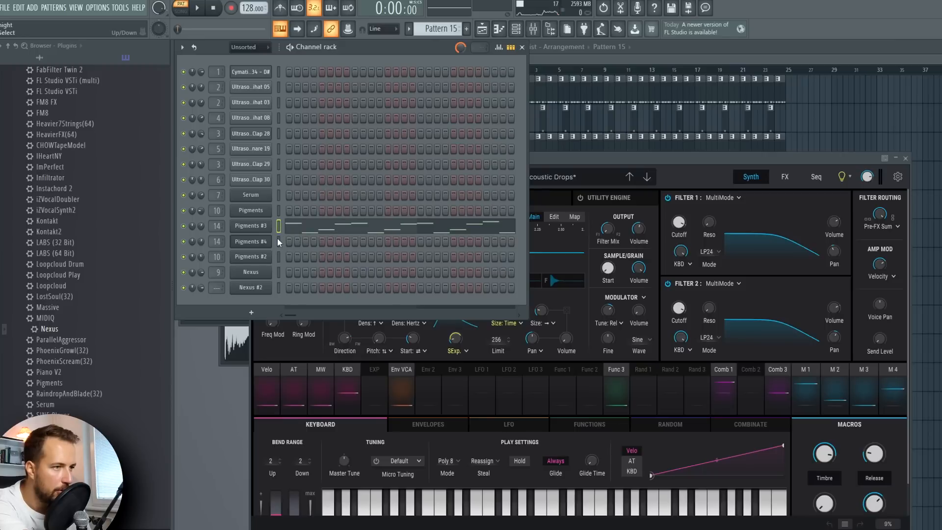
{"action": "left_click", "coordinate": [278, 241]}
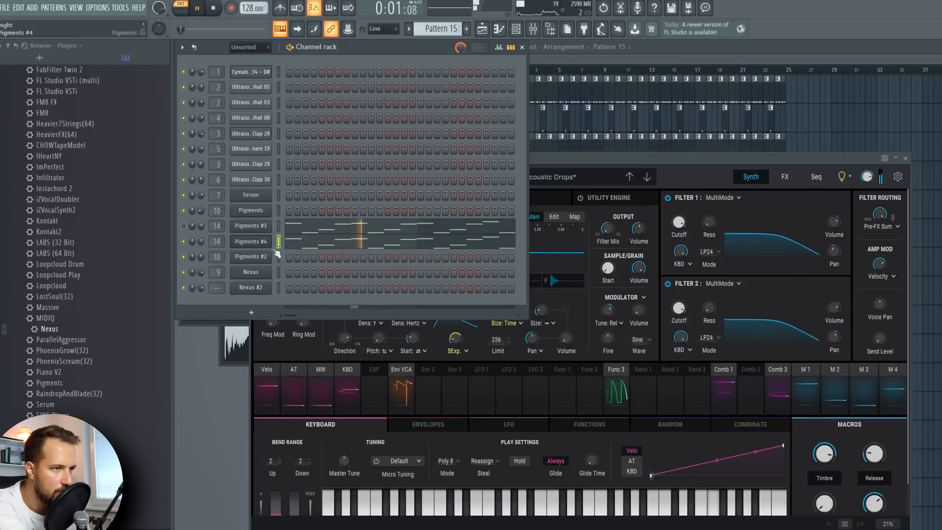
{"action": "left_click", "coordinate": [263, 243]}
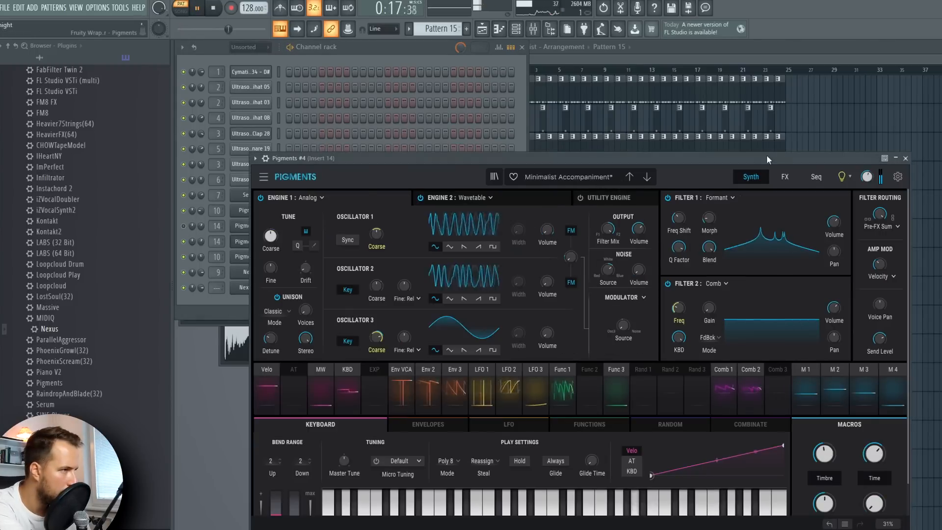
{"action": "left_click_drag", "start_coordinate": [766, 155], "coordinate": [744, 89]}
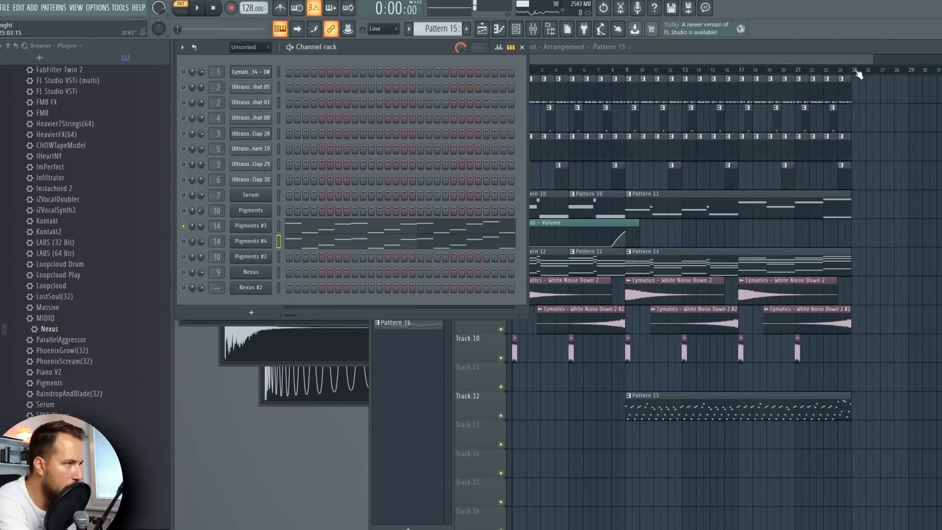
Create automation clips for the four Pigments #3 macros across bars 9 to 24 of the playlist
{"action": "left_click_drag", "start_coordinate": [854, 73], "coordinate": [624, 80]}
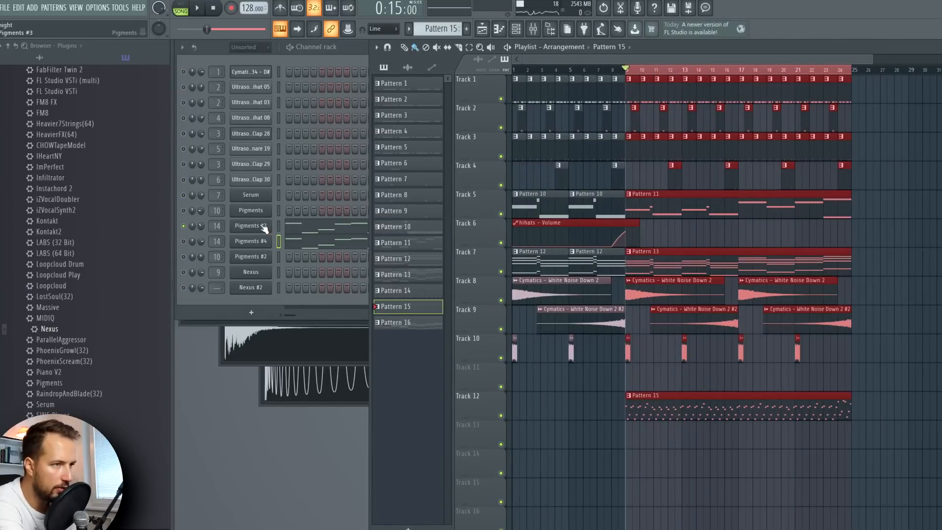
{"action": "left_click", "coordinate": [265, 227]}
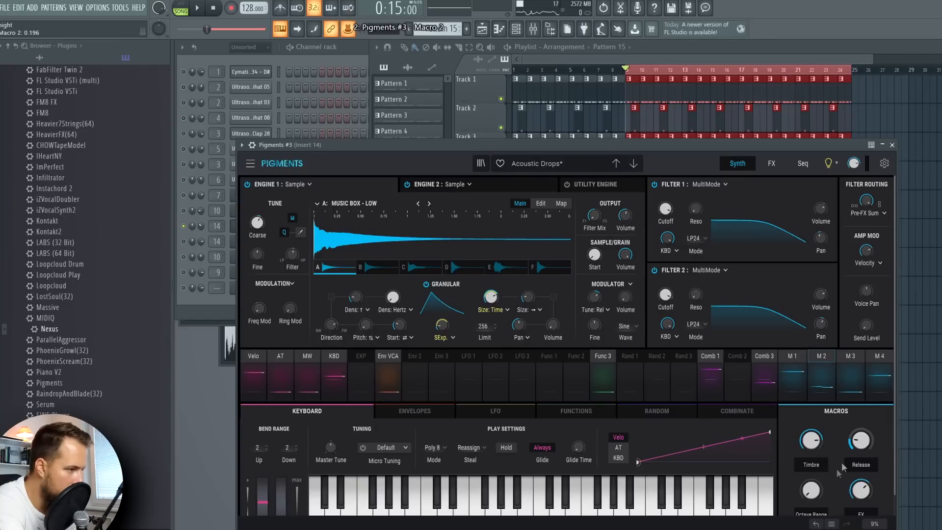
{"action": "right_click", "coordinate": [348, 30]}
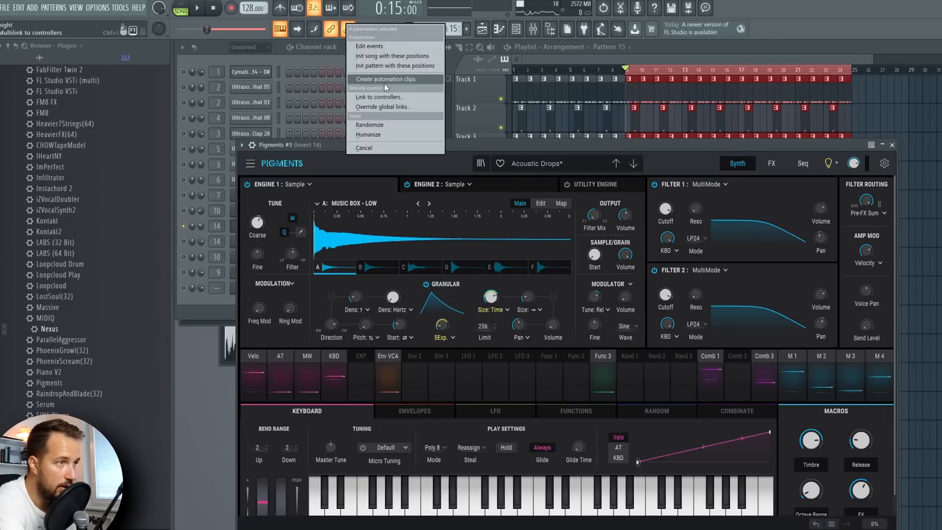
{"action": "left_click", "coordinate": [381, 78]}
{"action": "scroll", "coordinate": [474, 213], "scroll_direction": "down", "scroll_amount": 2}
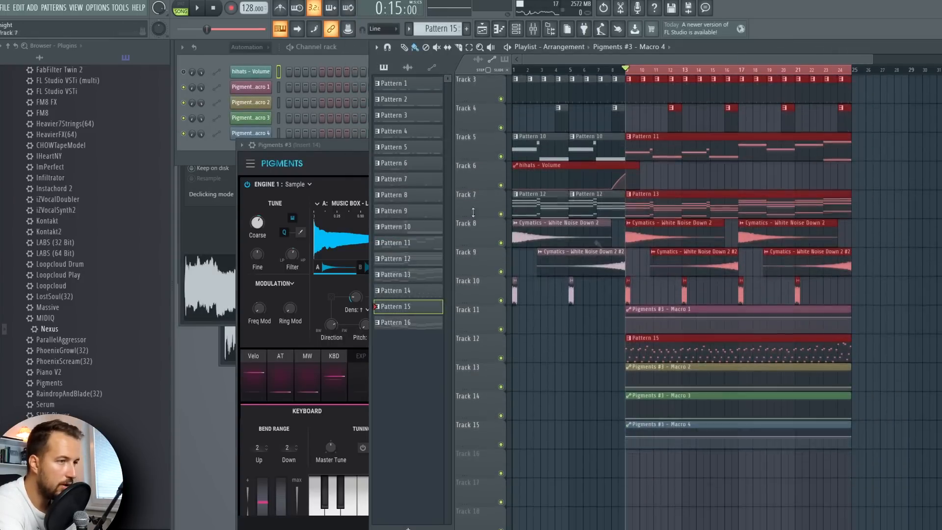
{"action": "left_click", "coordinate": [332, 145]}
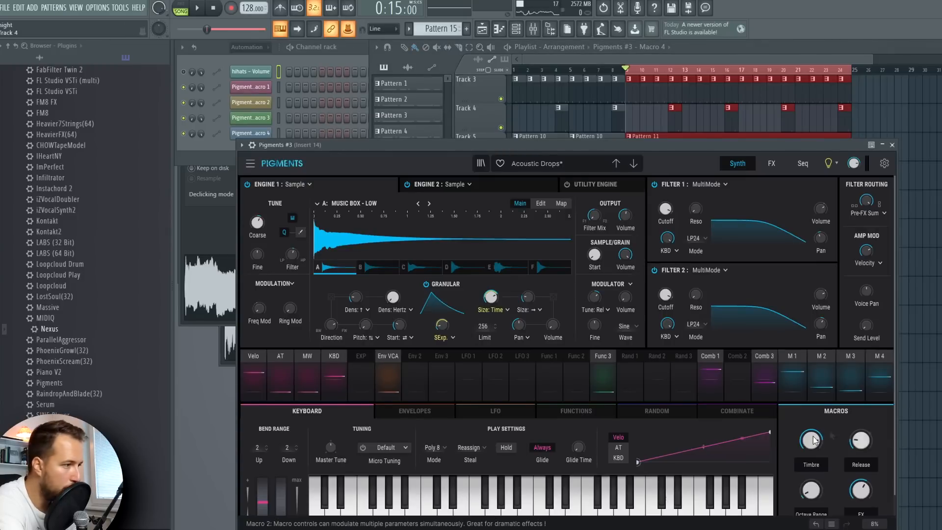
{"action": "right_click", "coordinate": [349, 31]}
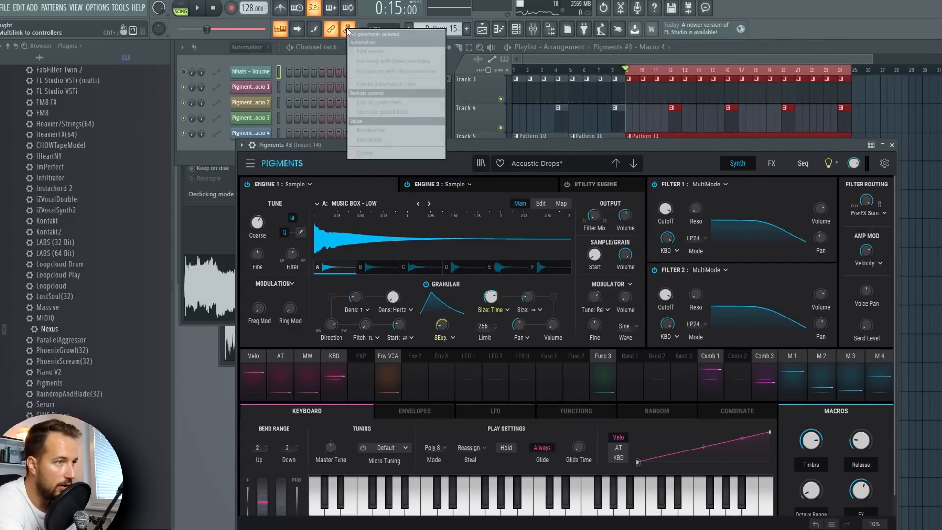
{"action": "left_click", "coordinate": [691, 48]}
{"action": "left_click", "coordinate": [353, 31]}
Move the Macro 1 automation clip to Track 16, and shape Macros 2, 3 and 4 to rise and Macro 1 to fall gradually
{"action": "left_click_drag", "start_coordinate": [681, 319], "coordinate": [680, 464]}
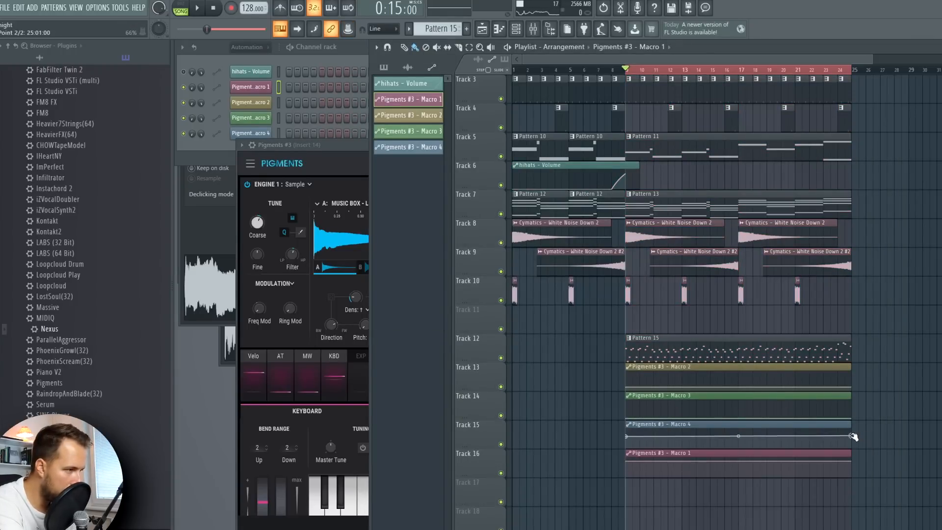
{"action": "left_click_drag", "start_coordinate": [853, 436], "coordinate": [852, 432]}
{"action": "left_click_drag", "start_coordinate": [852, 418], "coordinate": [852, 408]}
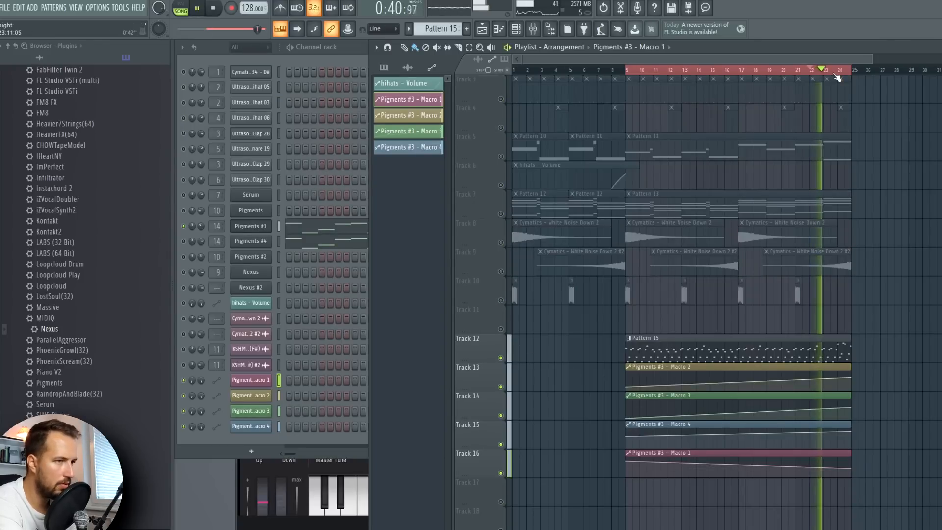
Unmute Pigments #4 and the other silenced channels and tracks, and repeat the section of bars 9 to 24 from bar 25
{"action": "left_click", "coordinate": [184, 241]}
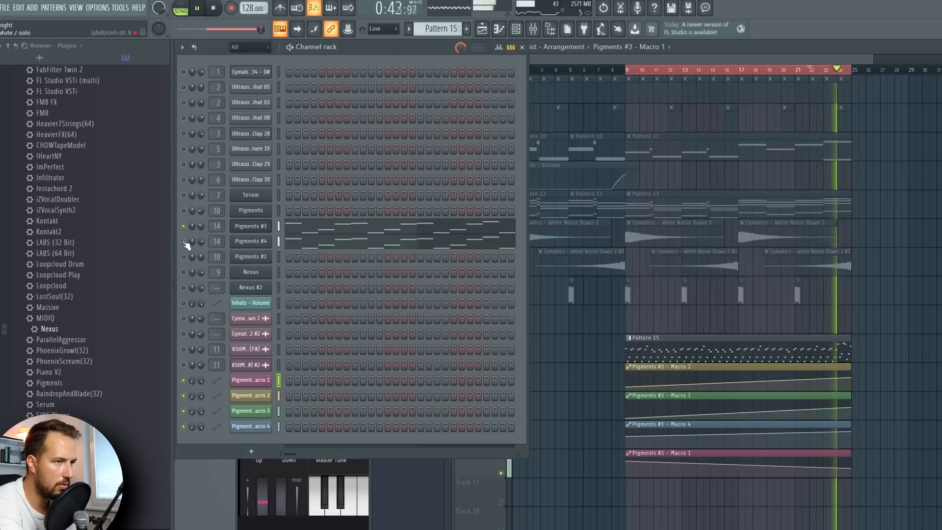
{"action": "right_click", "coordinate": [184, 226]}
{"action": "right_click", "coordinate": [910, 202]}
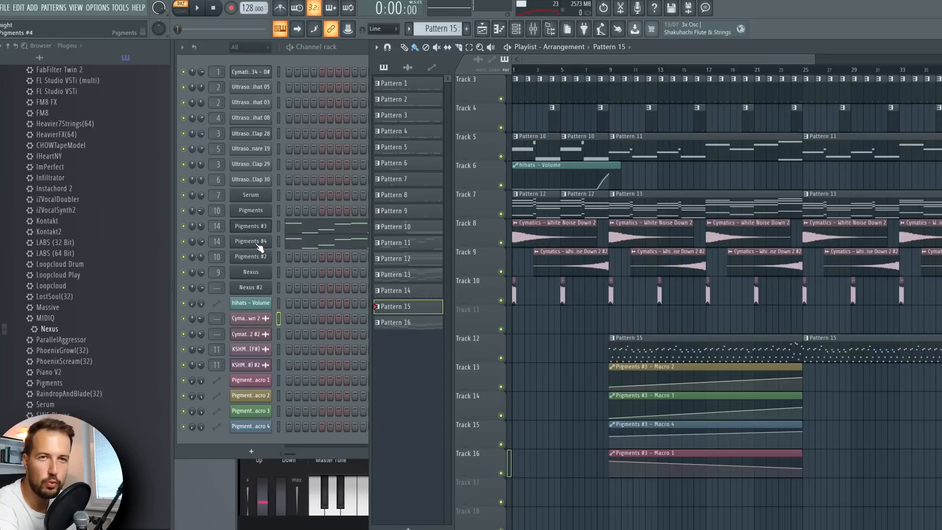
Clone the Pigments #4 channel, create the empty Pattern 17 and replace the cloned instrument with Nexus
{"action": "right_click", "coordinate": [259, 246]}
{"action": "left_click", "coordinate": [285, 312]}
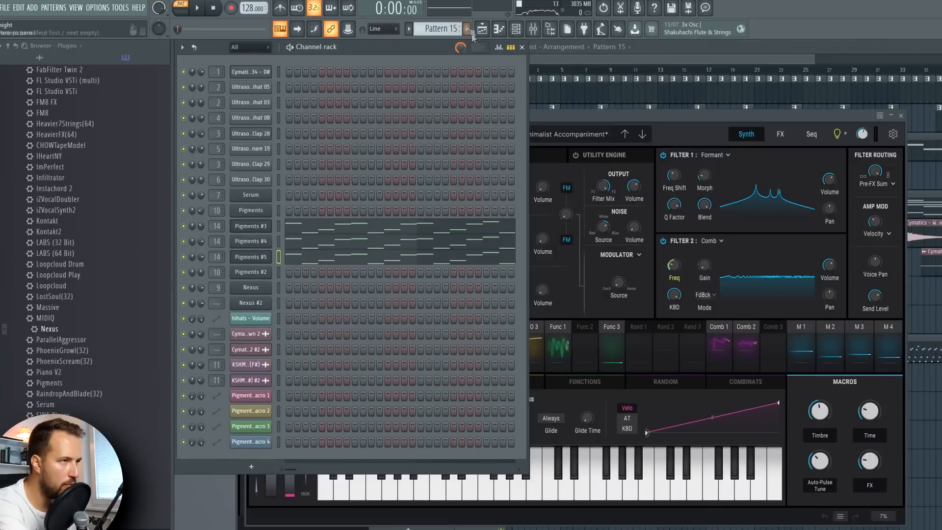
{"action": "left_click", "coordinate": [467, 29]}
{"action": "right_click", "coordinate": [265, 259]}
{"action": "mouse_move", "coordinate": [308, 338]}
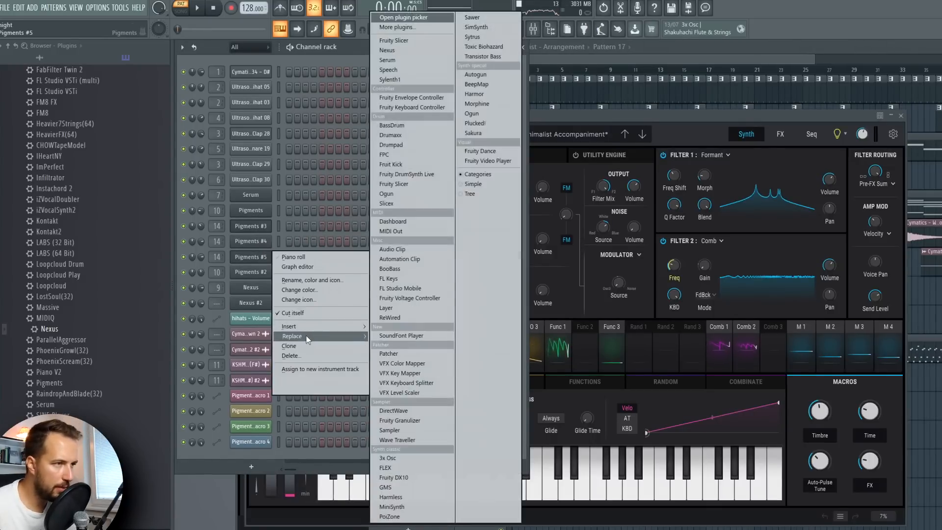
{"action": "left_click", "coordinate": [417, 51]}
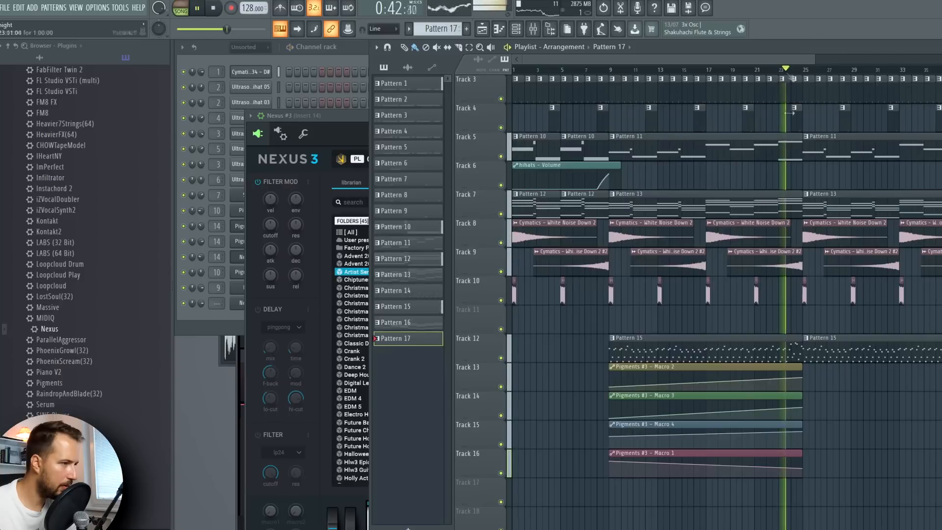
Place Pattern 17 on Track 17 from bar 25, and extend the Macro 1 automation clip to match the other macro clips
{"action": "left_click", "coordinate": [805, 496]}
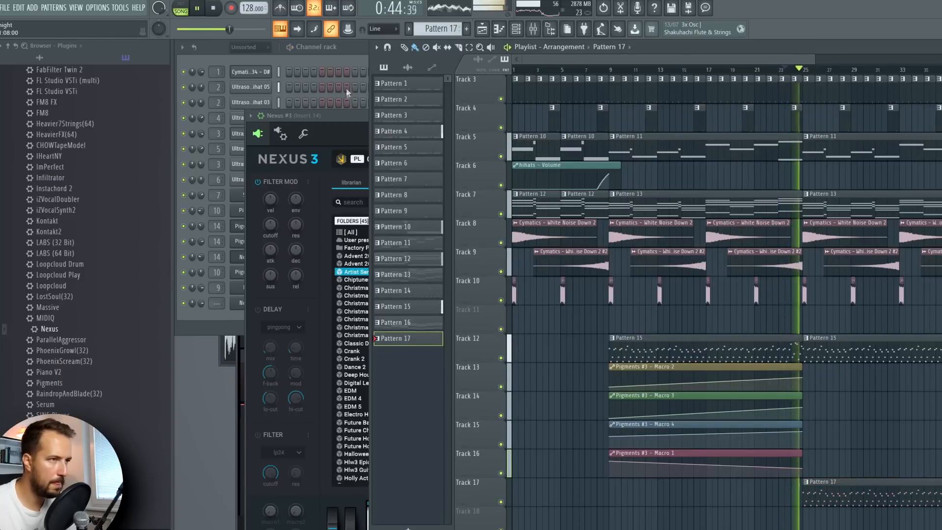
{"action": "left_click", "coordinate": [217, 256]}
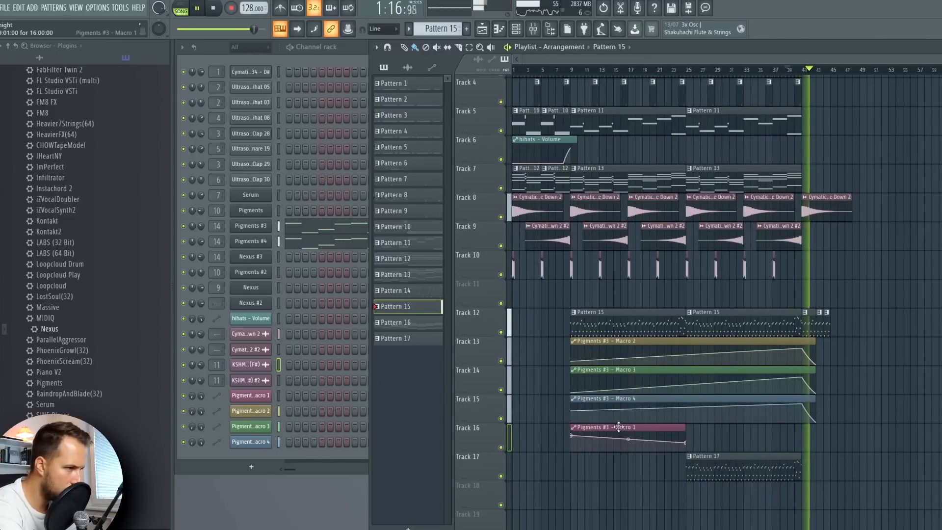
{"action": "left_click_drag", "start_coordinate": [683, 430], "coordinate": [815, 430]}
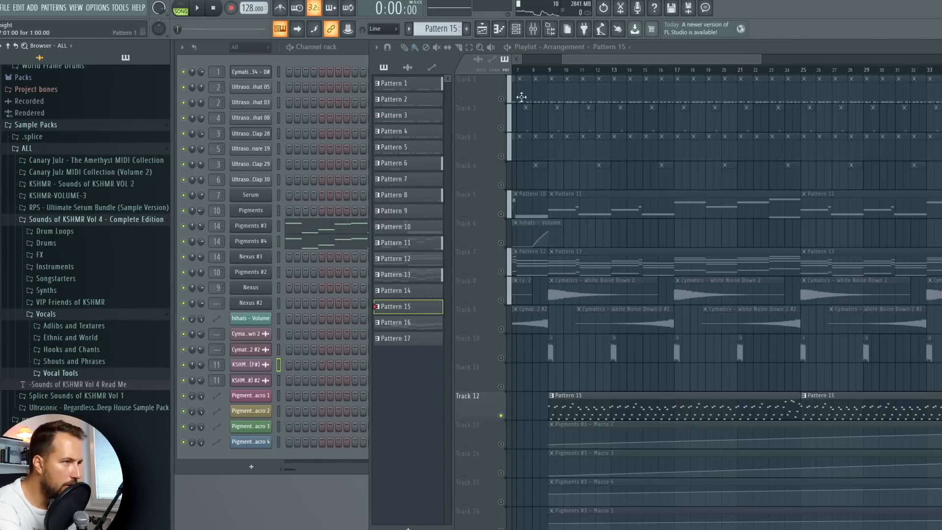
Solo Track 1, listen to its drums from bar 9, and turn all the other tracks back on
{"action": "right_click", "coordinate": [502, 98]}
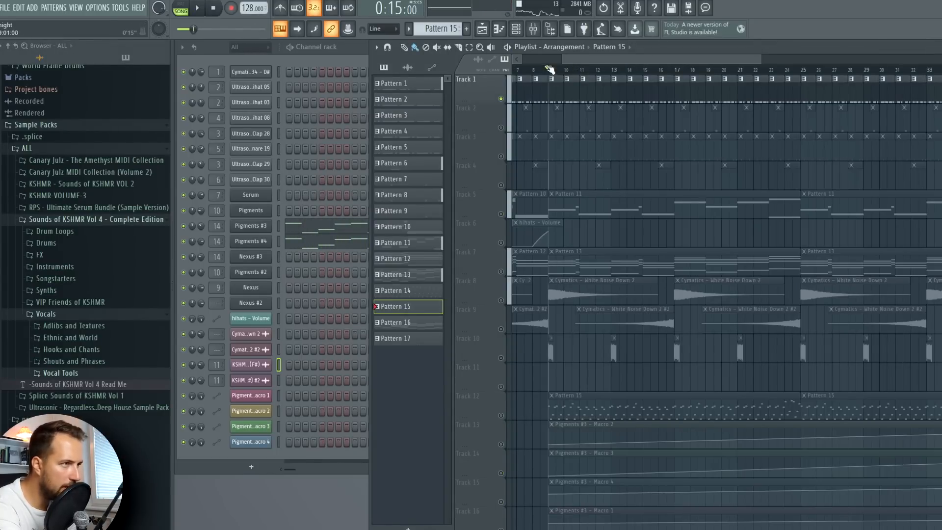
{"action": "left_click", "coordinate": [552, 92]}
{"action": "key", "text": "space"}
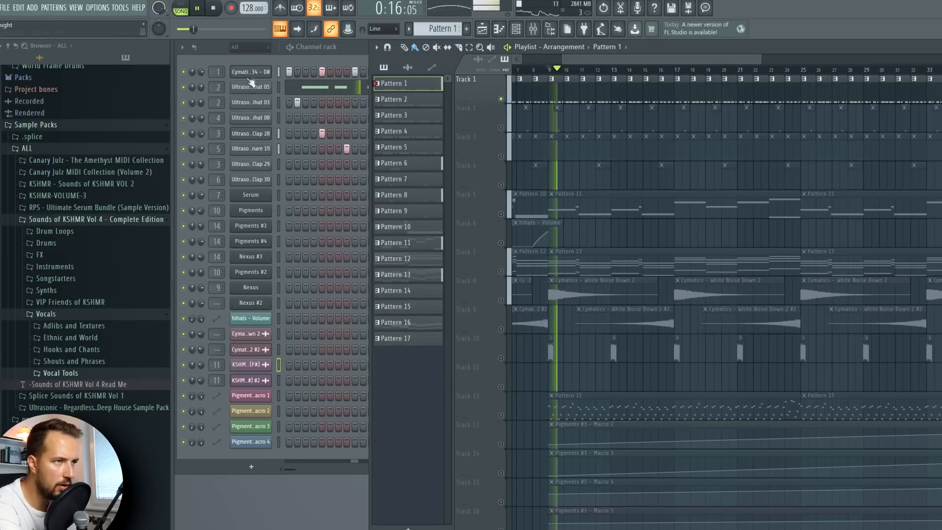
{"action": "key", "text": "space"}
{"action": "right_click", "coordinate": [502, 98]}
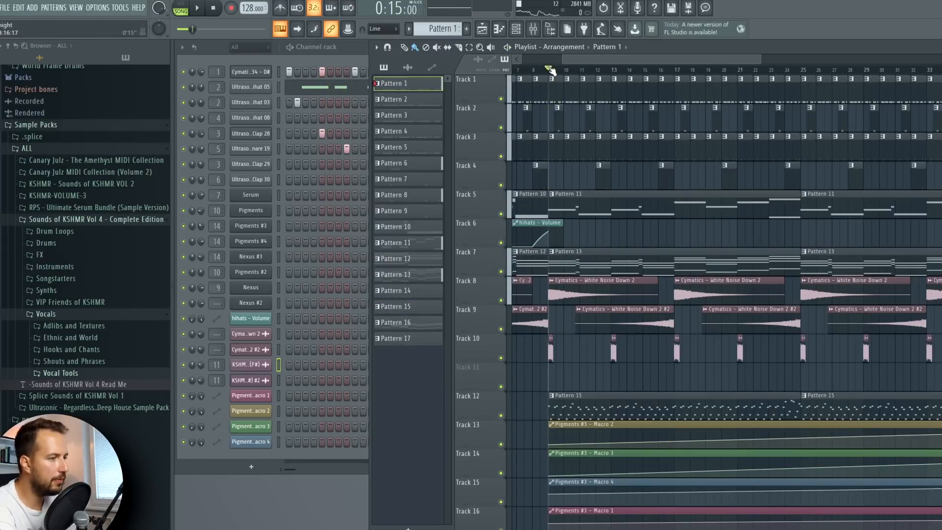
Add Fruity Phaser to the hihats mixer track and listen to it during playback
{"action": "key", "text": "space"}
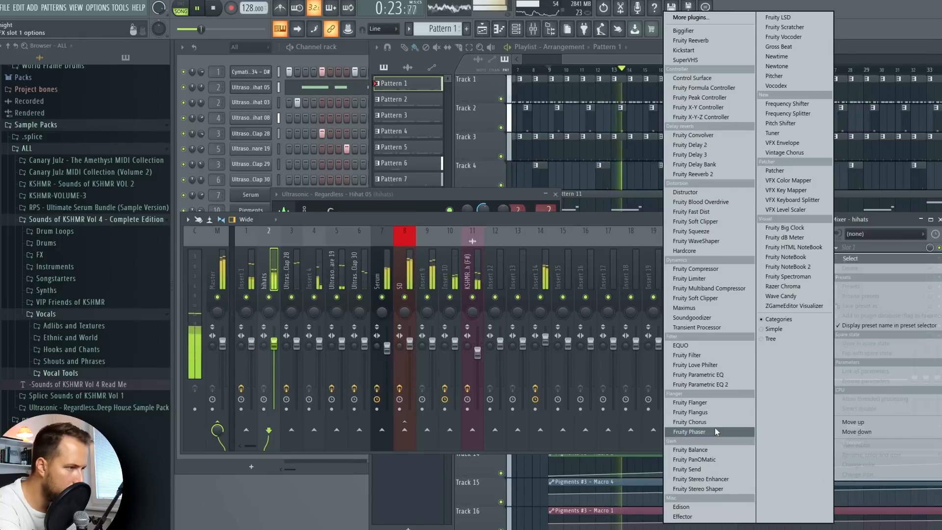
{"action": "left_click", "coordinate": [716, 432]}
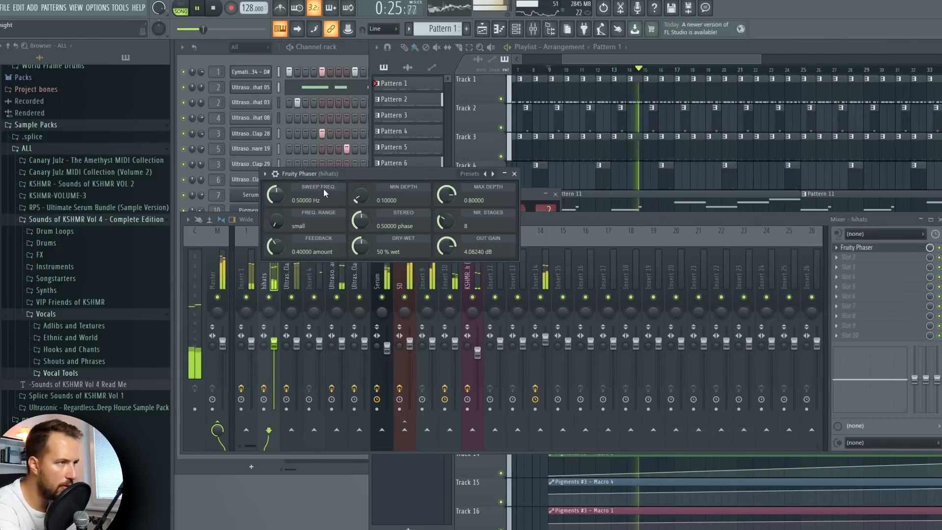
{"action": "key", "text": "space"}
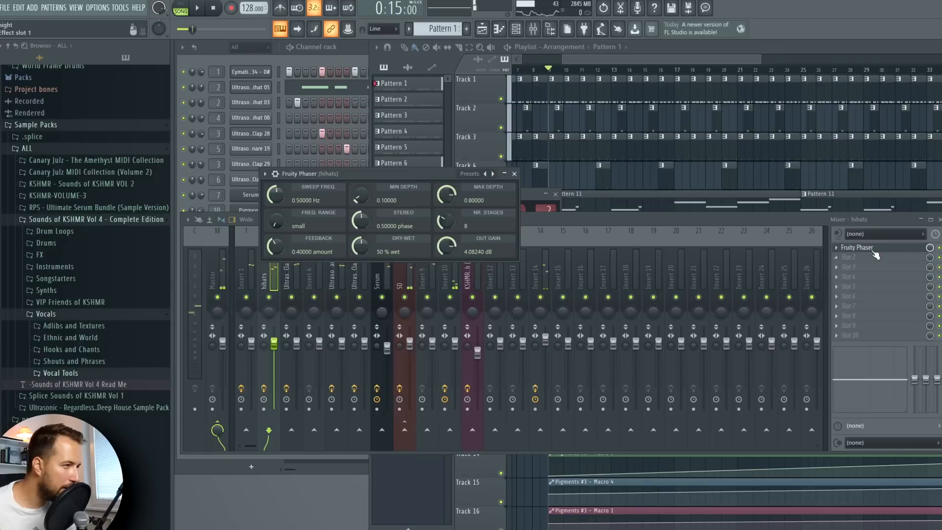
Add Fruity Parametric EQ 2 to the hihats, cutting band 6 near 2156 Hz and band 7 near 4.4 kHz, and add Fruity Reeverb in slot 3
{"action": "left_click", "coordinate": [862, 262]}
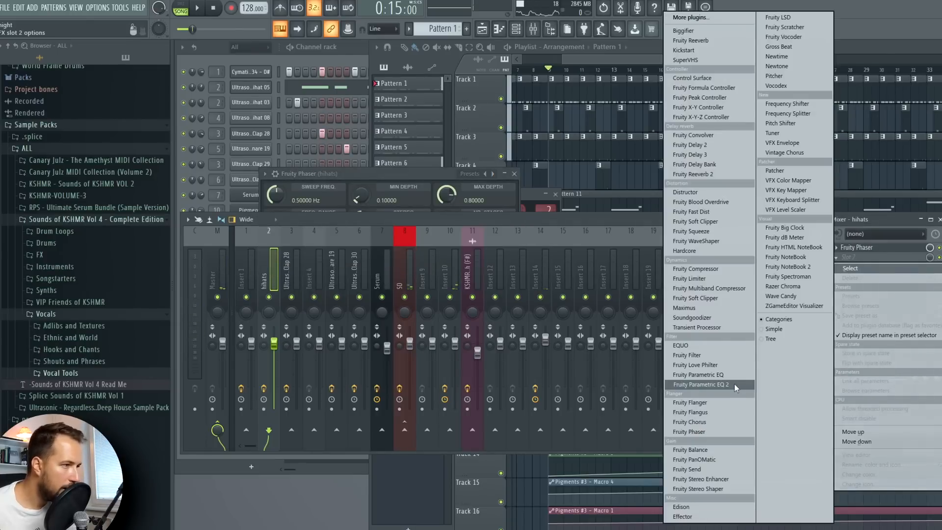
{"action": "left_click", "coordinate": [716, 386]}
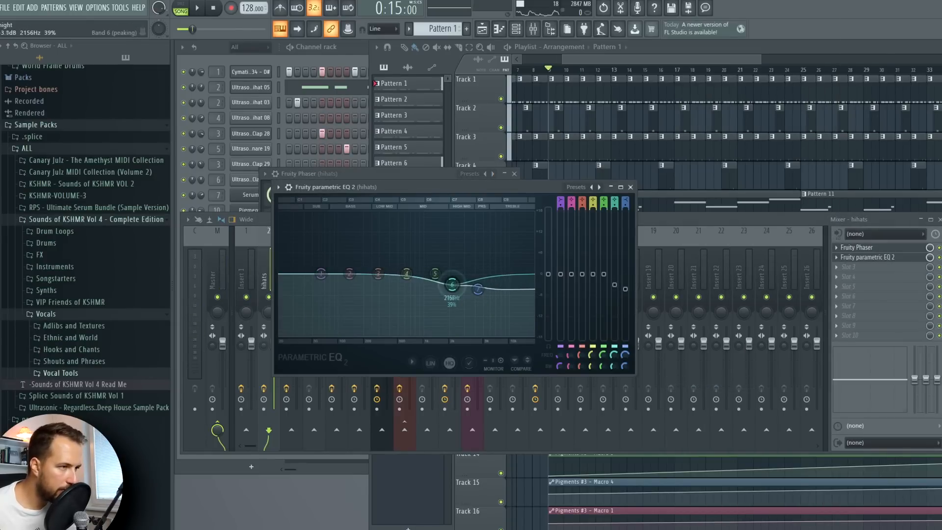
{"action": "key", "text": "space"}
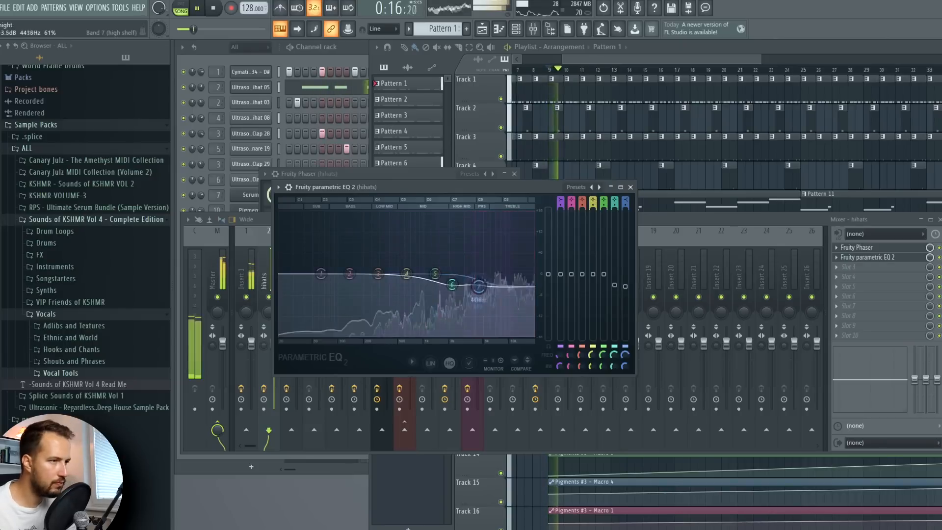
{"action": "left_click_drag", "start_coordinate": [453, 285], "coordinate": [480, 282]}
{"action": "left_click", "coordinate": [867, 257]}
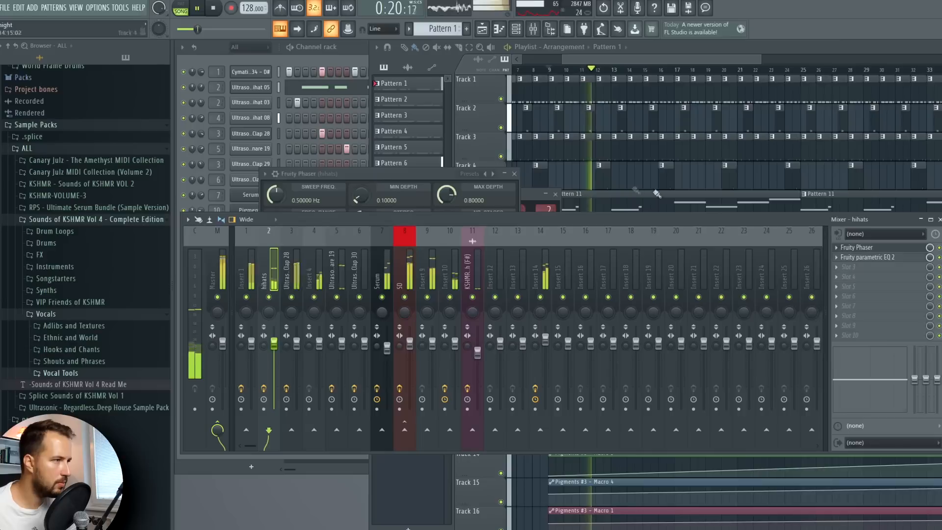
{"action": "left_click", "coordinate": [862, 267]}
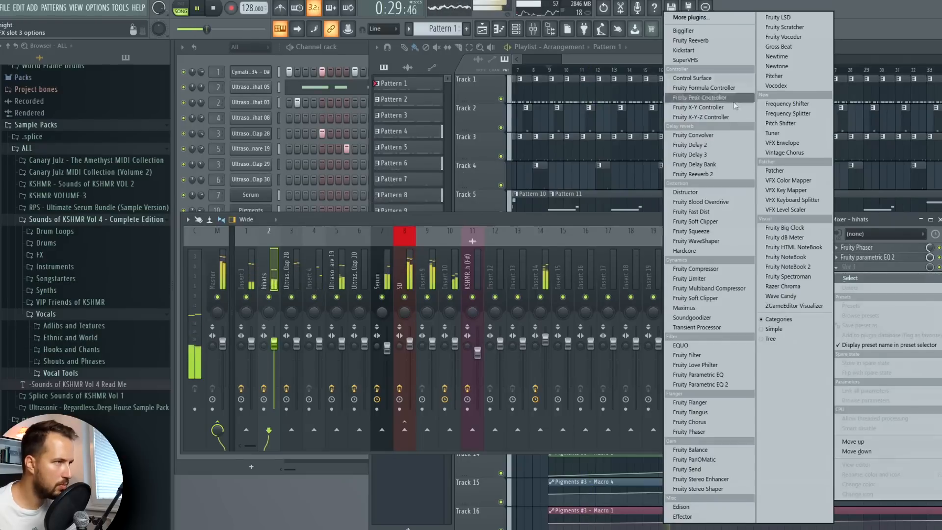
{"action": "left_click", "coordinate": [687, 41]}
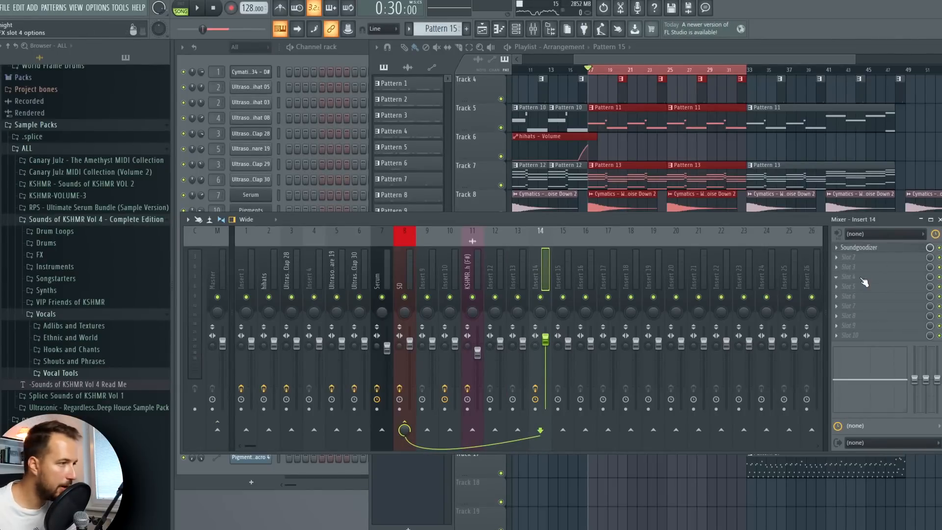
Add Fruity Parametric EQ 2 to Insert 14 and turn band 7 into a Steep 8 low pass at about 61 Hz
{"action": "left_click", "coordinate": [864, 281]}
{"action": "left_click", "coordinate": [711, 385]}
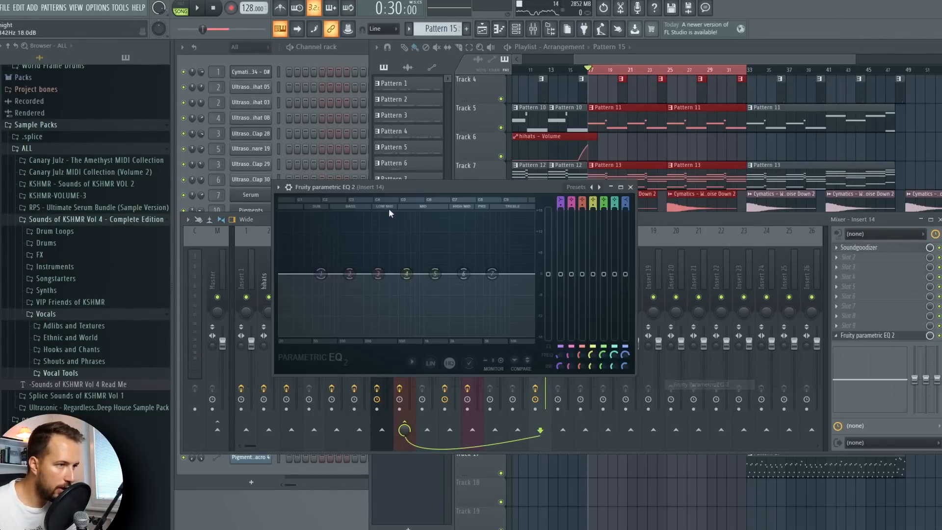
{"action": "right_click", "coordinate": [492, 274]}
{"action": "mouse_move", "coordinate": [508, 303]}
{"action": "left_click", "coordinate": [539, 311]}
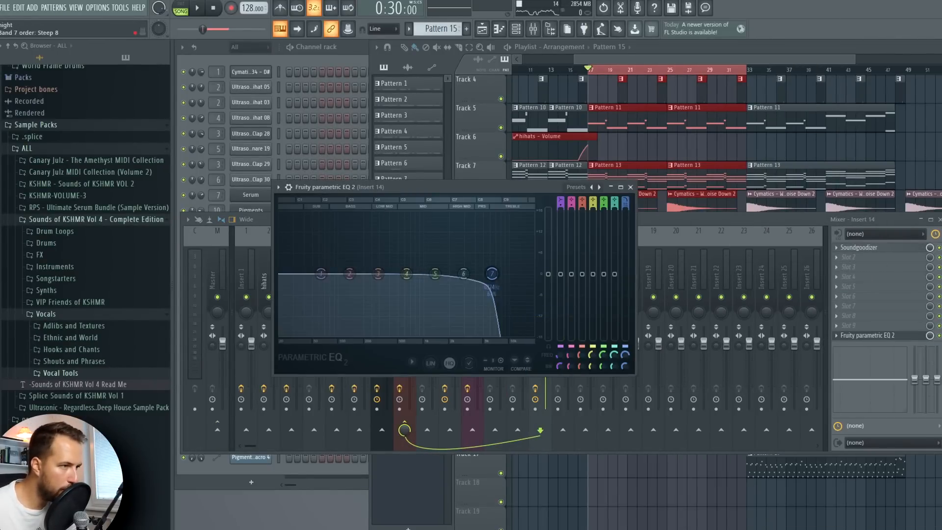
{"action": "left_click_drag", "start_coordinate": [492, 274], "coordinate": [338, 274]}
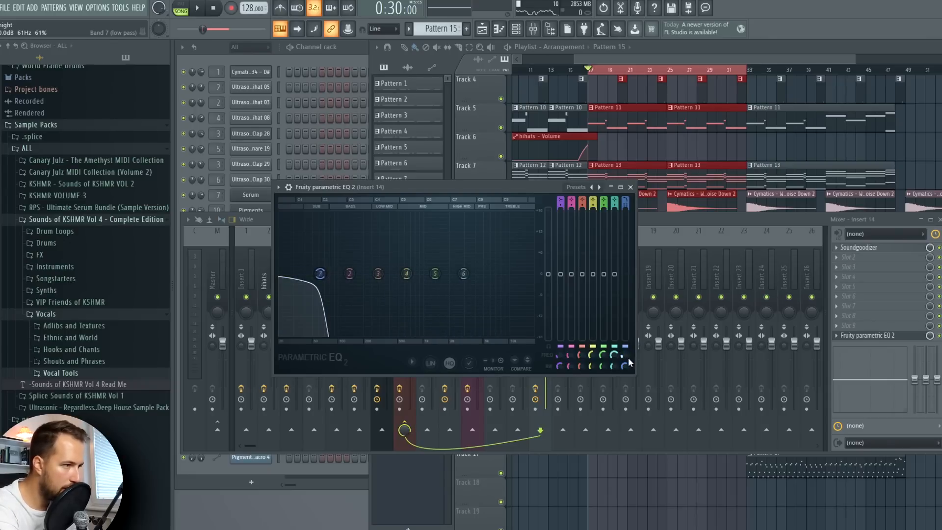
Automate the band 7 frequency of Insert 14's EQ with a clip rising across bars 17 to 33 on Track 11
{"action": "right_click", "coordinate": [629, 358]}
{"action": "left_click", "coordinate": [670, 436]}
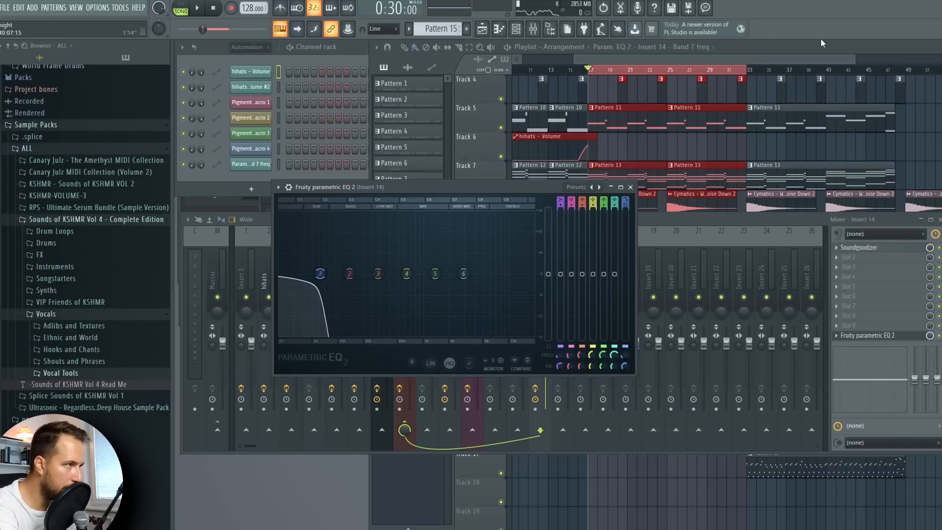
{"action": "left_click", "coordinate": [752, 303]}
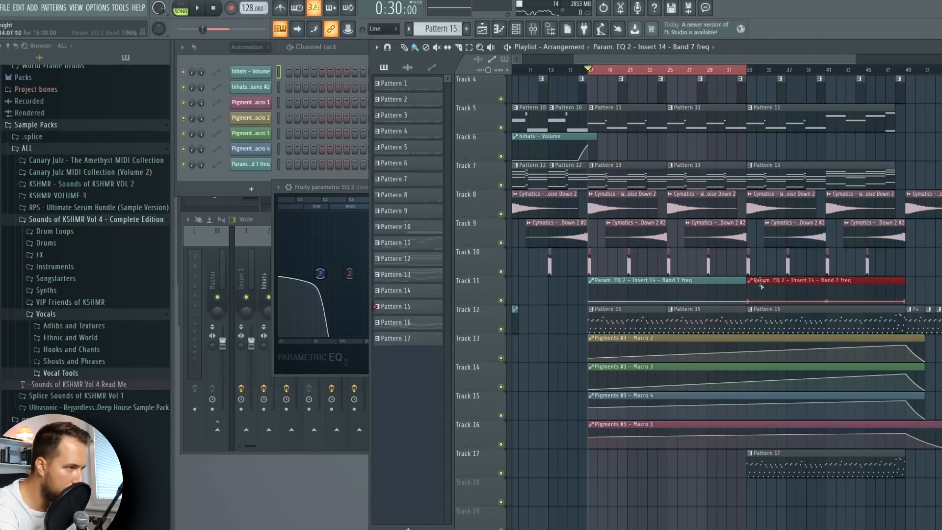
{"action": "right_click", "coordinate": [762, 288]}
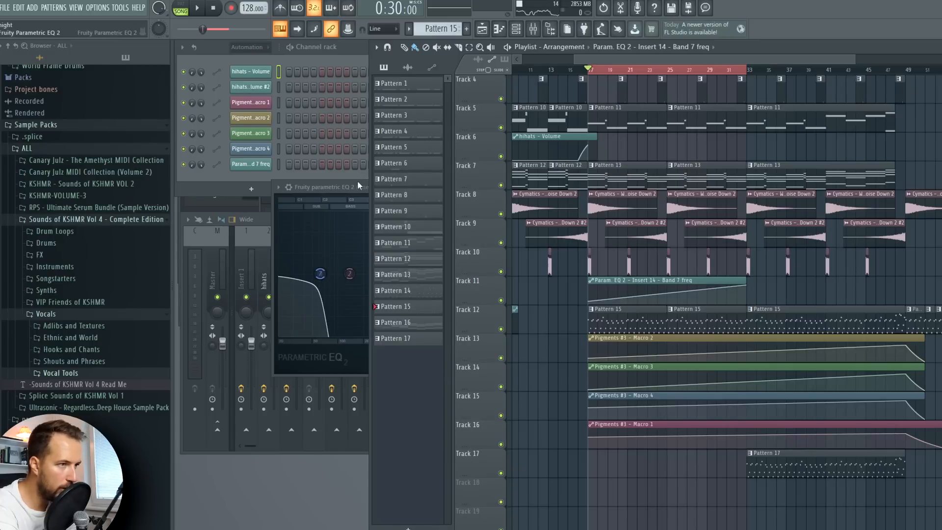
Listen to the rising filter sweep on Insert 14 from bar 17 and again from bar 25
{"action": "left_click", "coordinate": [358, 185]}
{"action": "key", "text": "space"}
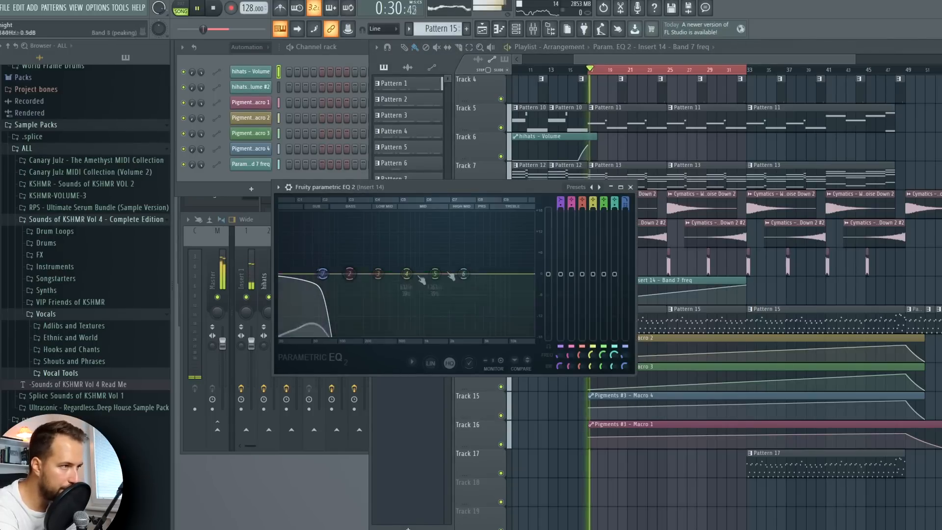
{"action": "left_click", "coordinate": [669, 69]}
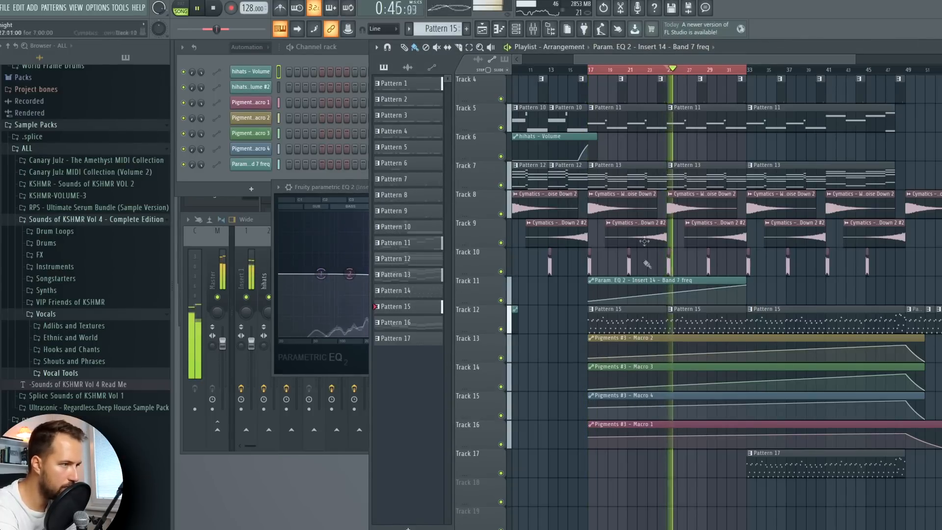